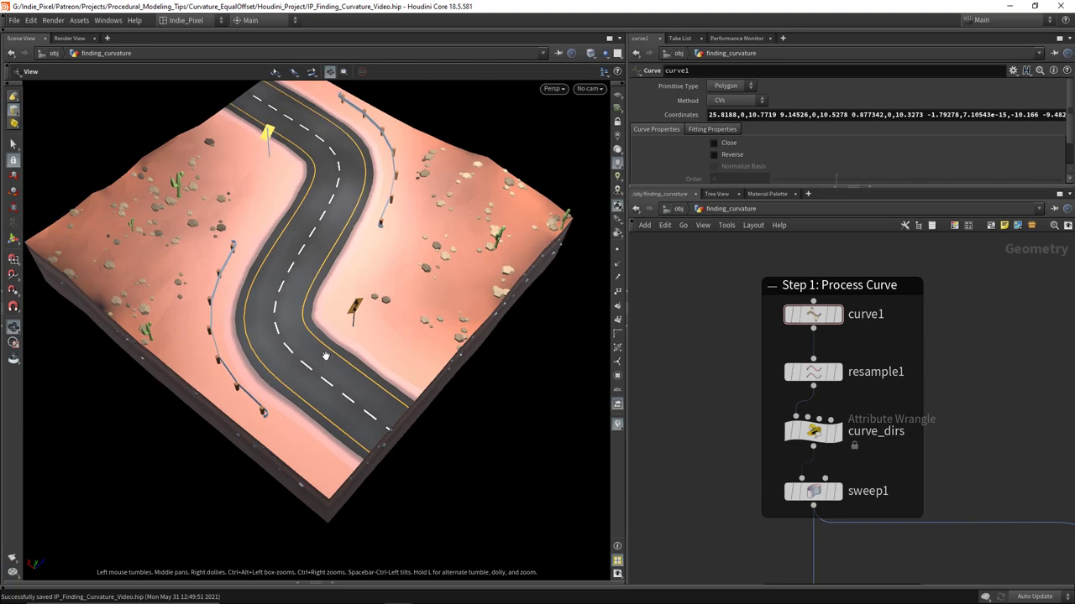
- Examine the finished desert road scene from several angles
left_click_drag(310, 308, 254, 397)
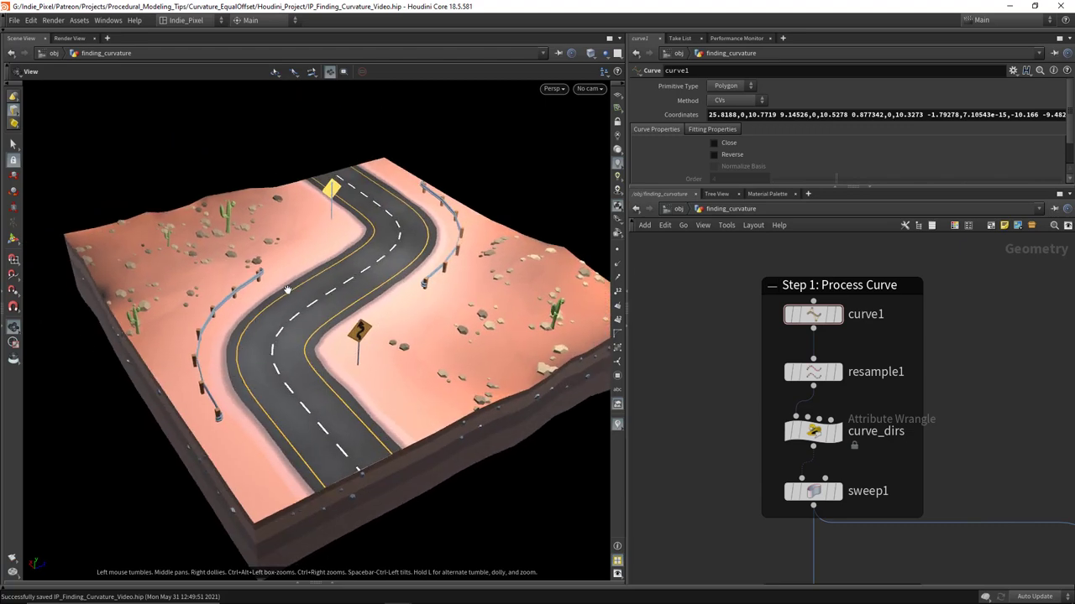
left_click_drag(308, 359, 283, 408)
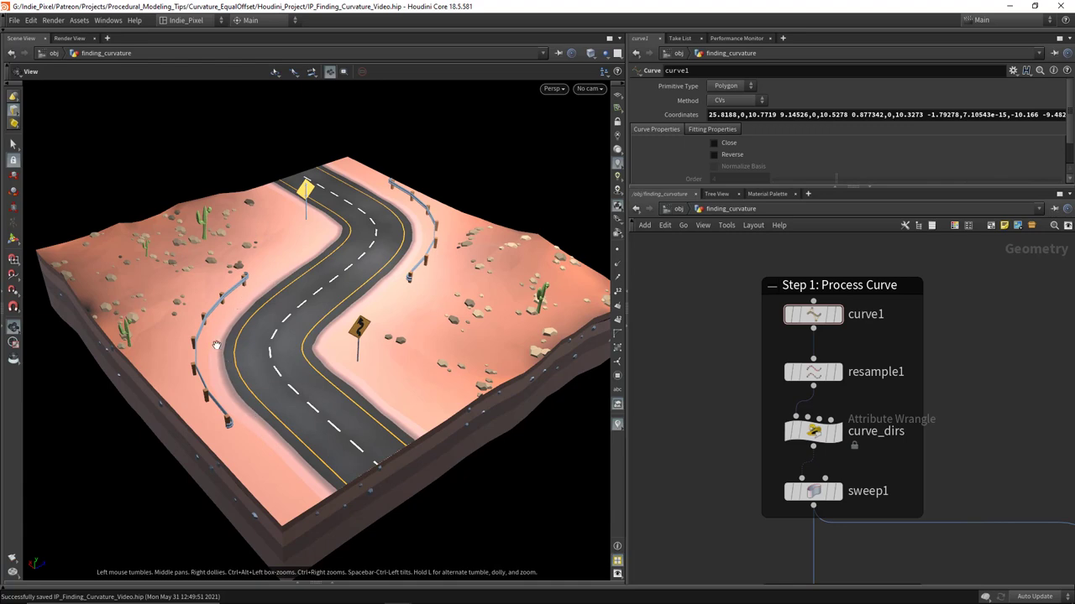
left_click_drag(323, 346, 347, 361)
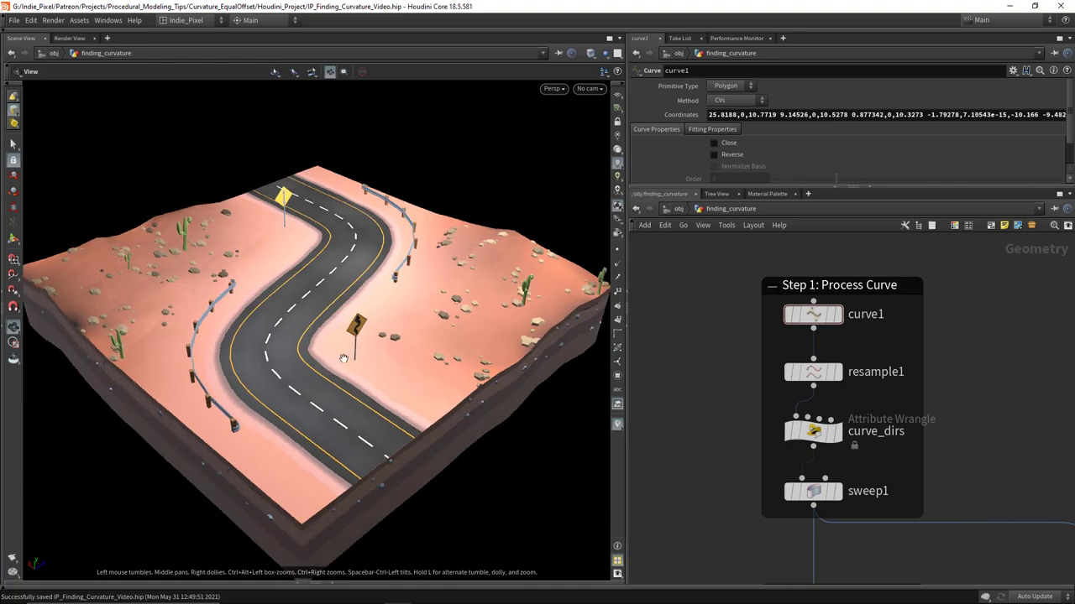
left_click_drag(321, 253, 247, 356)
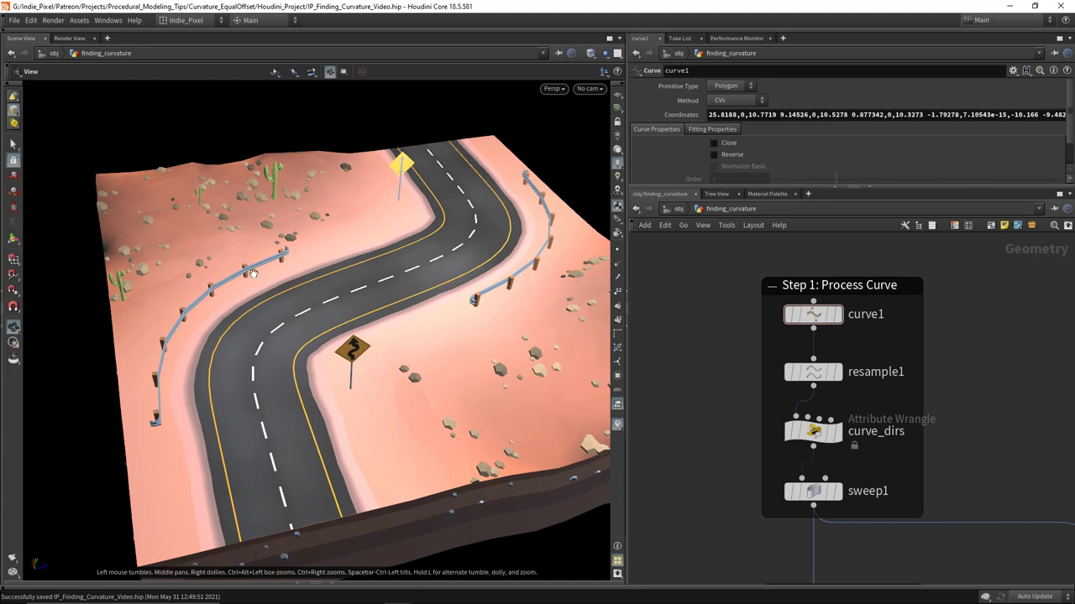
left_click_drag(409, 355, 363, 385)
left_click_drag(354, 299, 442, 289)
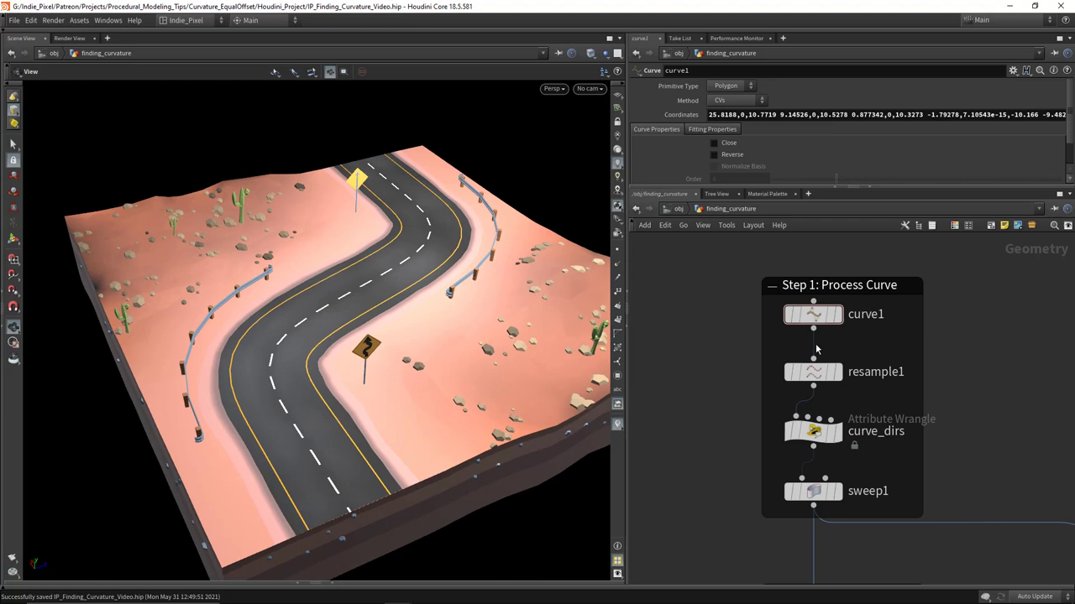
- Reshape the road by moving the two bend points of curve1 in the viewport
key("Return")
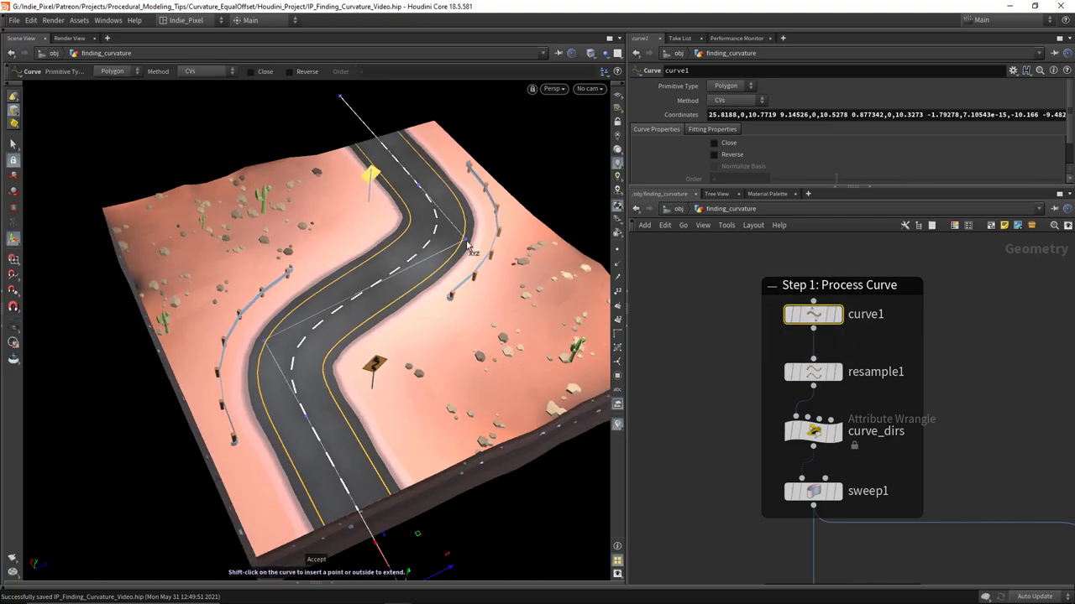
left_click_drag(483, 288, 414, 197)
key("Return")
mouse_move(445, 244)
left_mouse_down()
mouse_move(464, 263)
mouse_move(351, 267)
mouse_move(302, 303)
mouse_move(352, 295)
mouse_move(433, 245)
mouse_move(416, 252)
mouse_move(435, 263)
mouse_move(448, 235)
mouse_move(442, 243)
left_mouse_up()
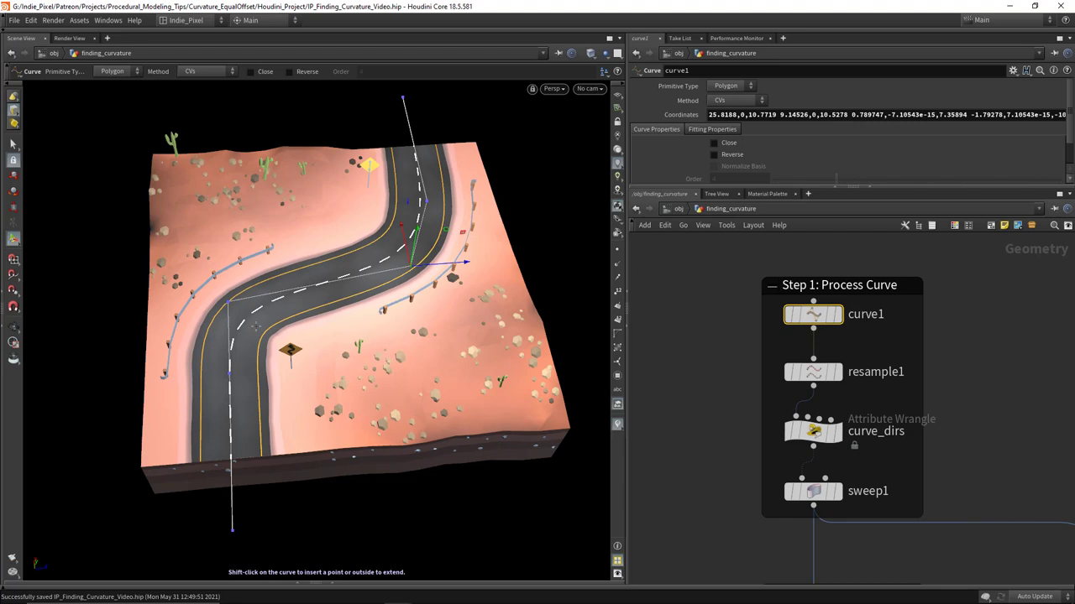
left_click(229, 300)
left_click_drag(271, 265, 299, 249)
key("Escape")
left_click_drag(352, 277, 381, 319)
key("Return")
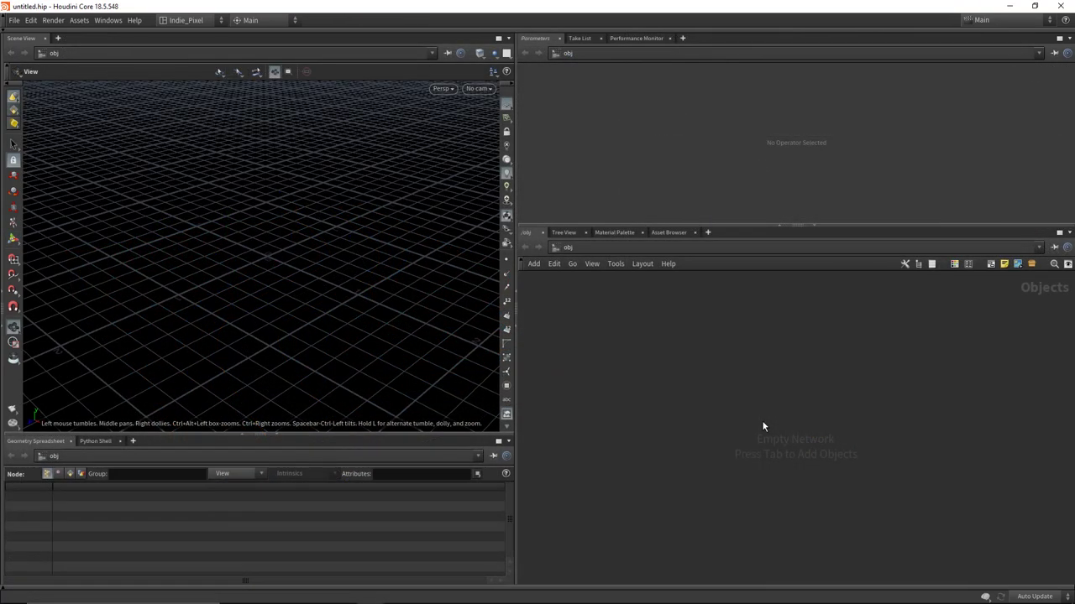
- Add a Geometry object named finding_curvature to the empty scene and enter its network
key("Tab")
type("geo")
key("Return")
left_click(762, 422)
double_click(804, 423)
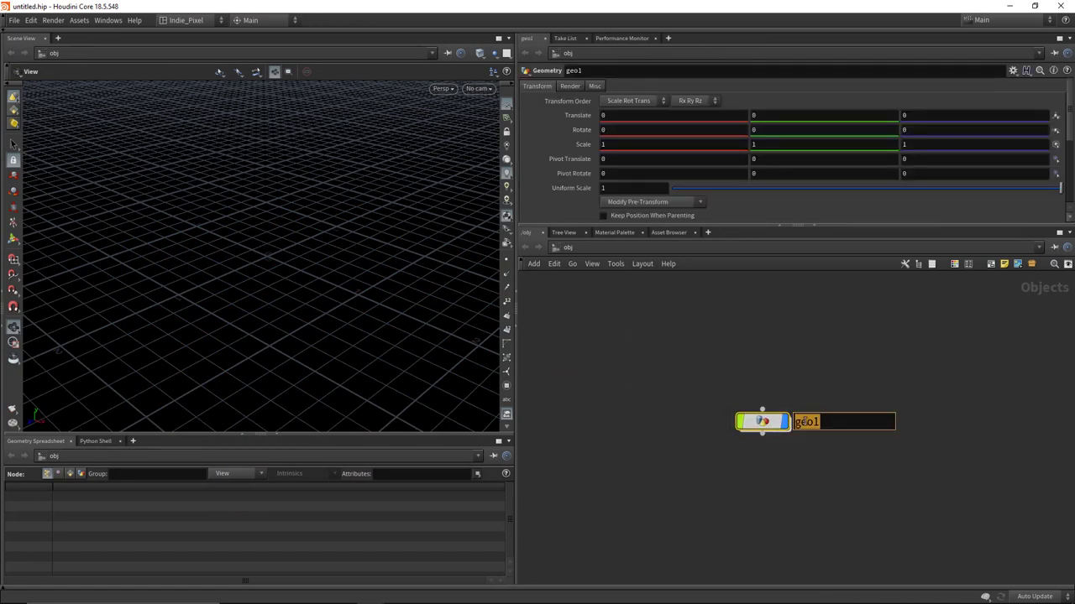
type("finding_curvature")
key("Return")
key("Return")
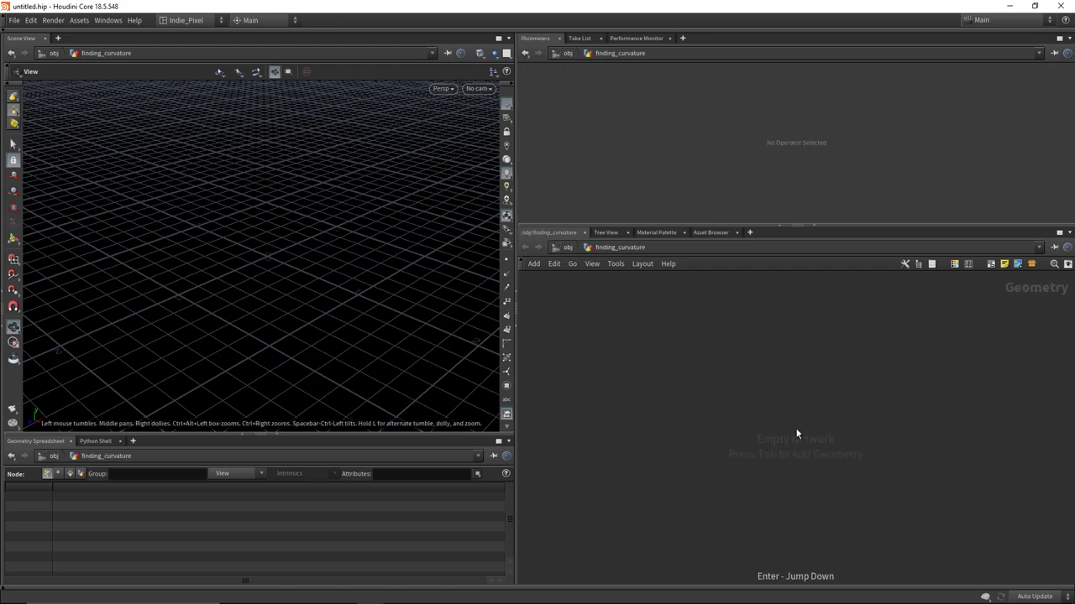
- Add a Curve node to the finding_curvature network
left_click_drag(834, 227, 834, 214)
key("Tab")
type("grid")
key("Return")
left_click(779, 359)
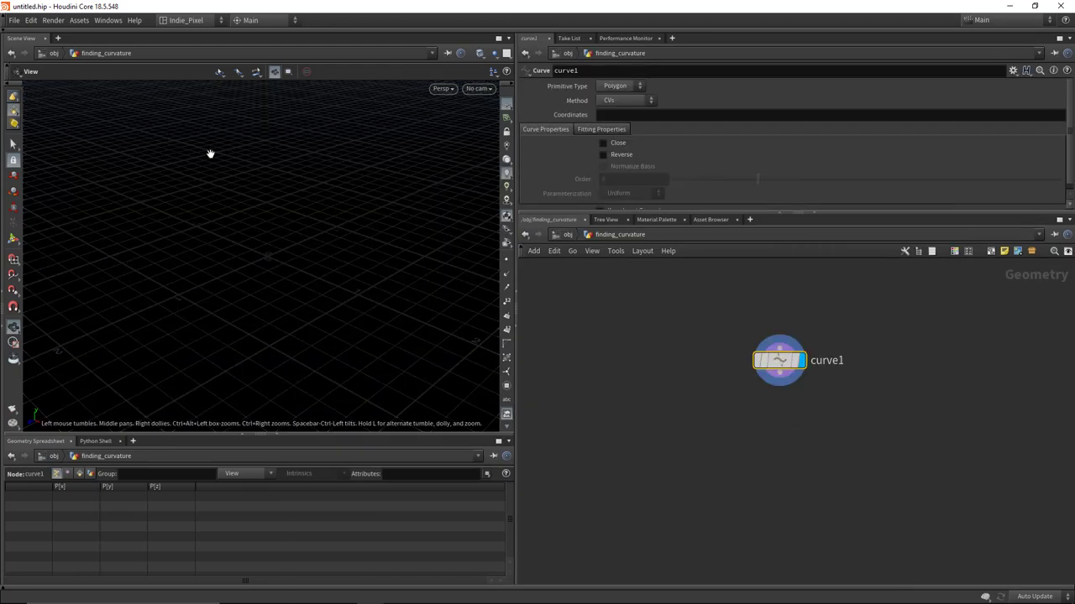
- Draw a grid-snapped zigzag curve in the top view through 11,0,-1, 2,0,7, -8,0,-3 and -18,0,4
key("space+3")
scroll(237, 278, "up", 3)
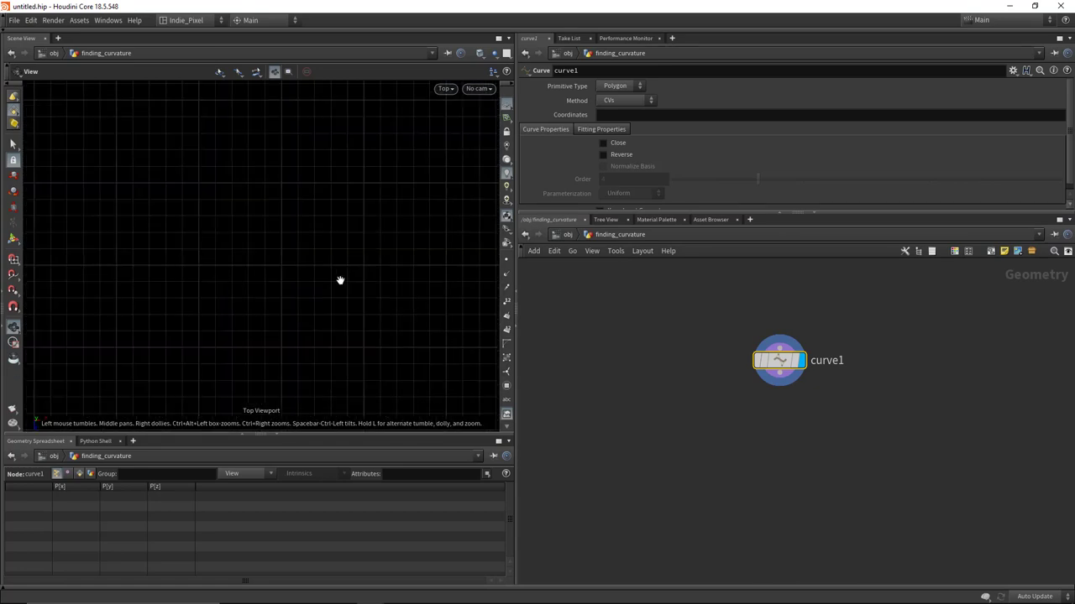
key("Return")
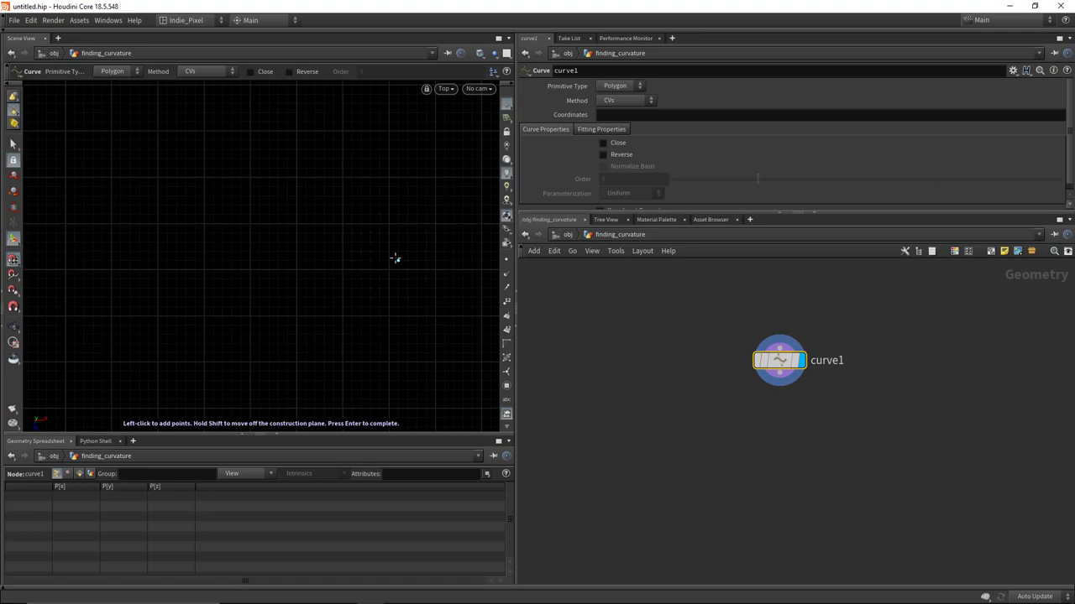
left_click(315, 334)
left_click(222, 243)
left_click(126, 311)
key("Escape")
left_click_drag(185, 307, 361, 273)
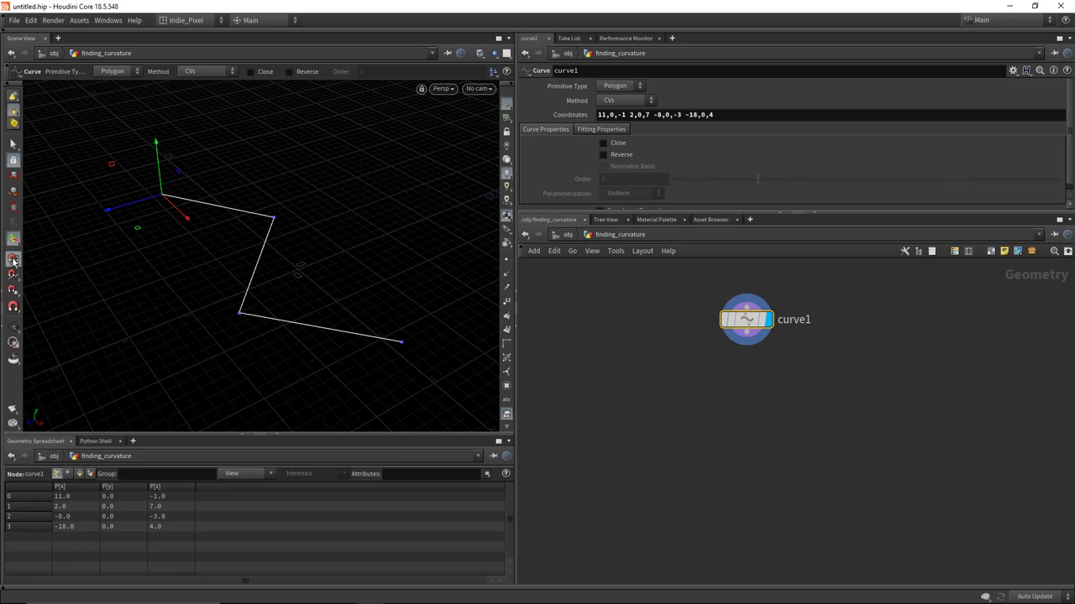
key("Escape")
left_click_drag(325, 299, 286, 319)
- Add a Resample node, connect it after curve1 and display its output
key("Tab")
type("resample")
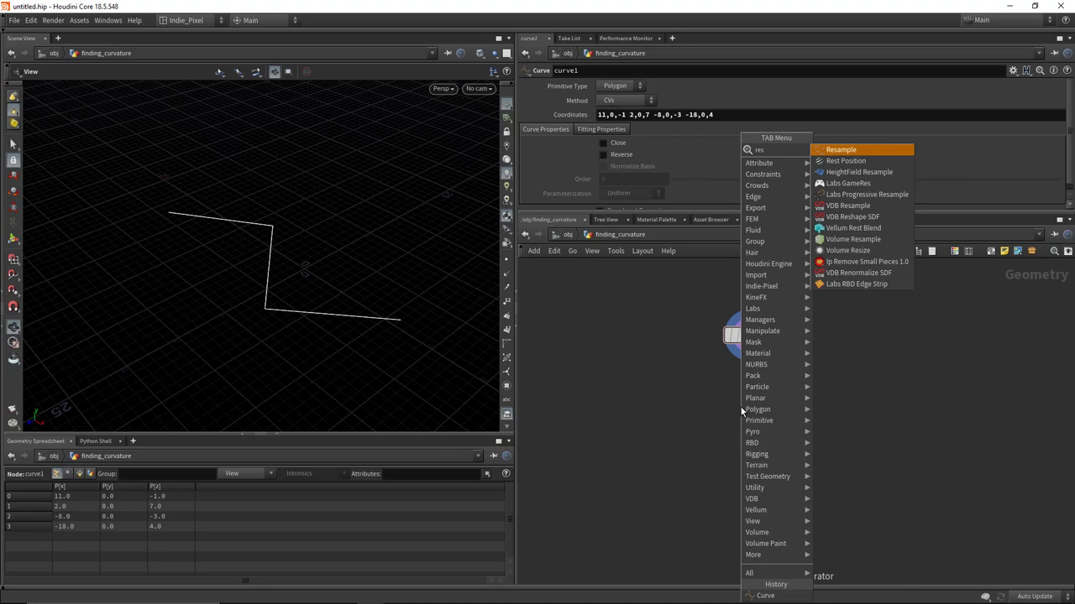
key("Return")
left_click(752, 401)
left_click(749, 346)
left_click(750, 385)
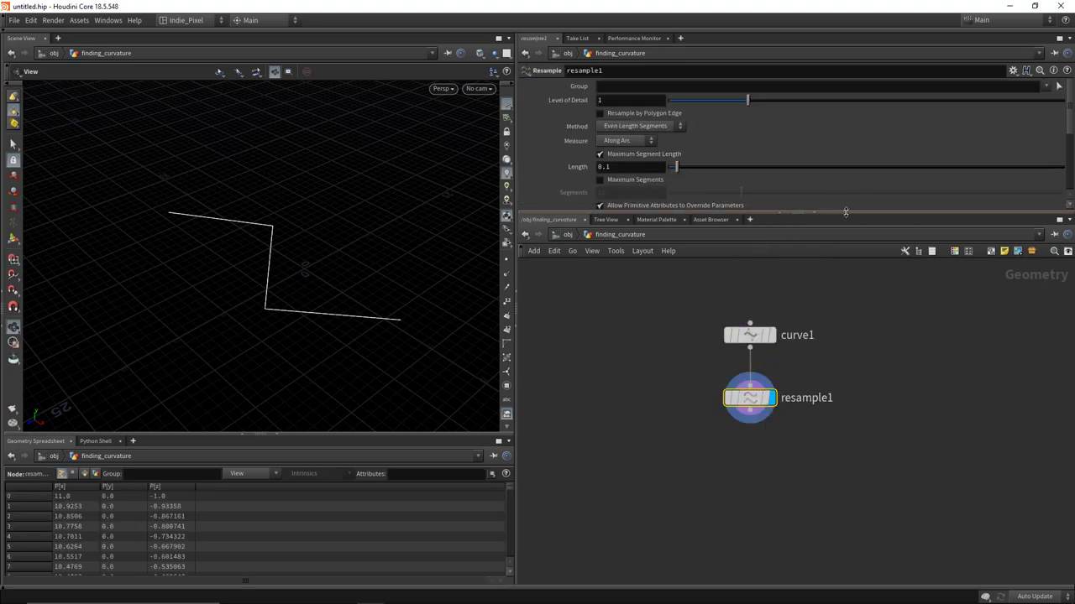
- Set the resample segment length to 1 and treat polygons as Subdivision Curves
left_click_drag(845, 212, 840, 287)
key("Return")
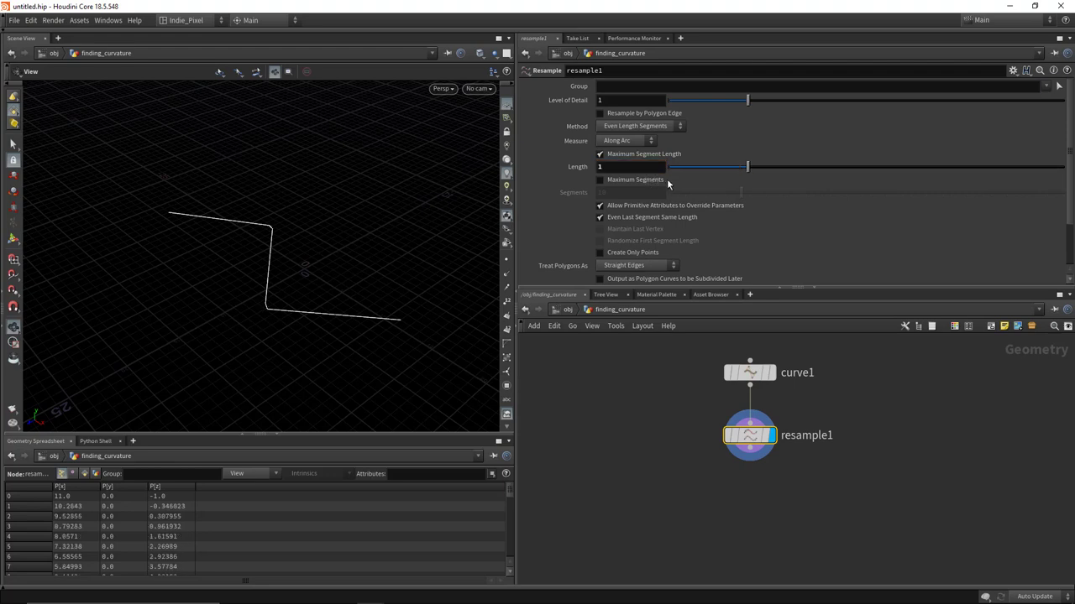
scroll(668, 184, "down", 1)
left_click(651, 222)
left_click(649, 245)
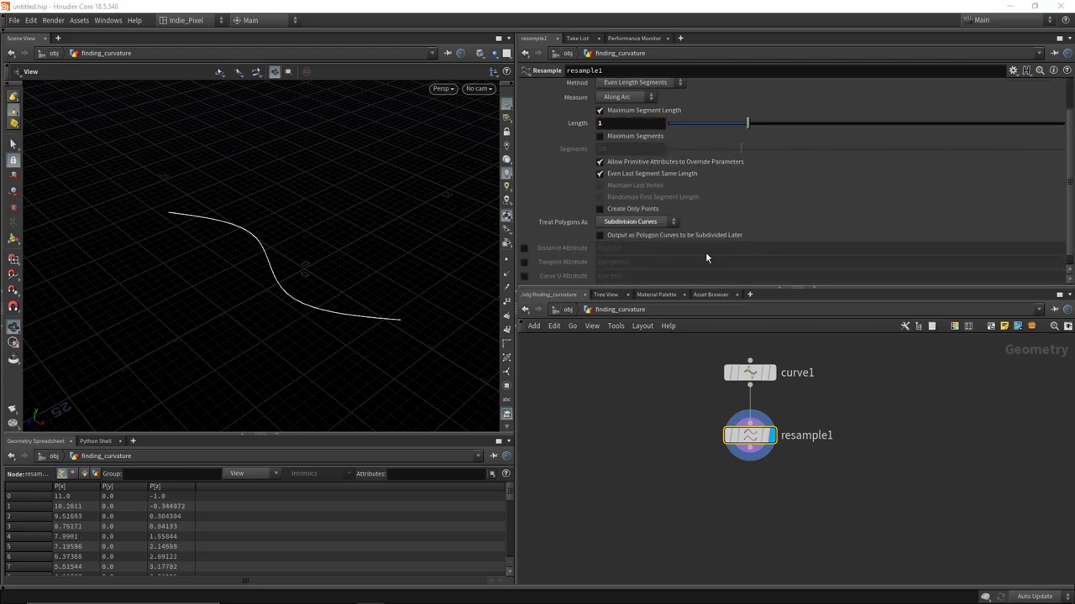
- Display the resampled curve's points in the viewport
left_click_drag(814, 294, 811, 257)
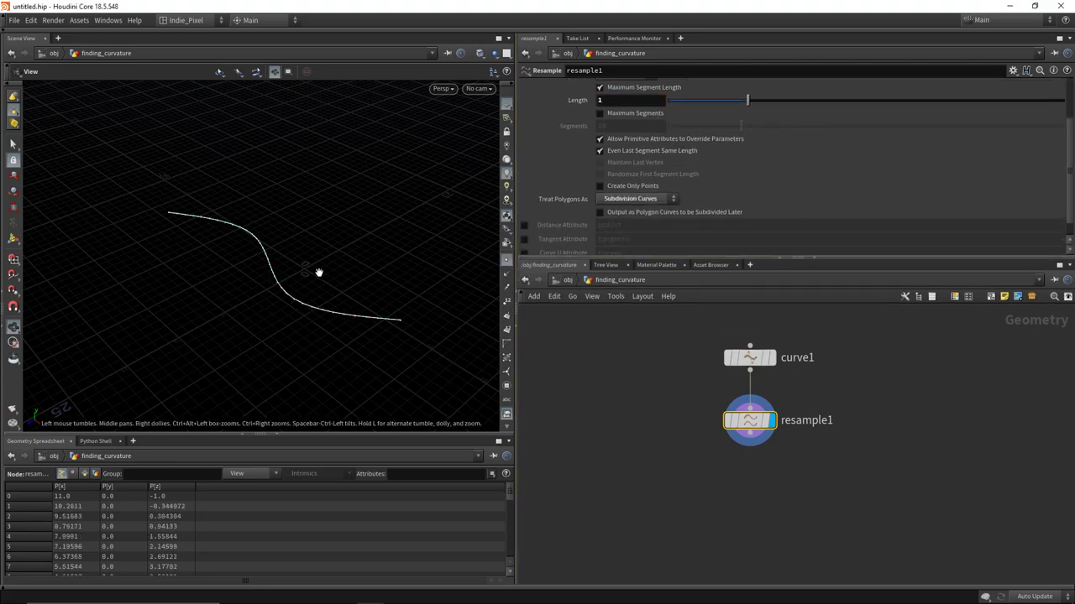
left_click_drag(333, 271, 278, 299)
left_click_drag(839, 258, 839, 207)
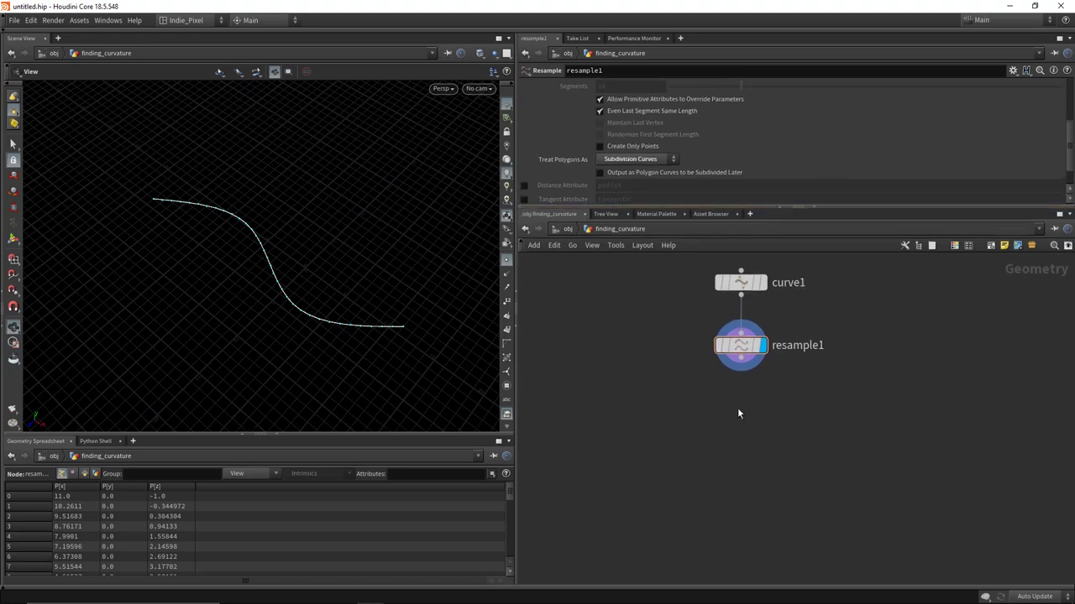
- Add an Attribute Wrangle connected after resample1 and switch the network wires to the rounded style
key("Tab")
type("wrangle")
key("Return")
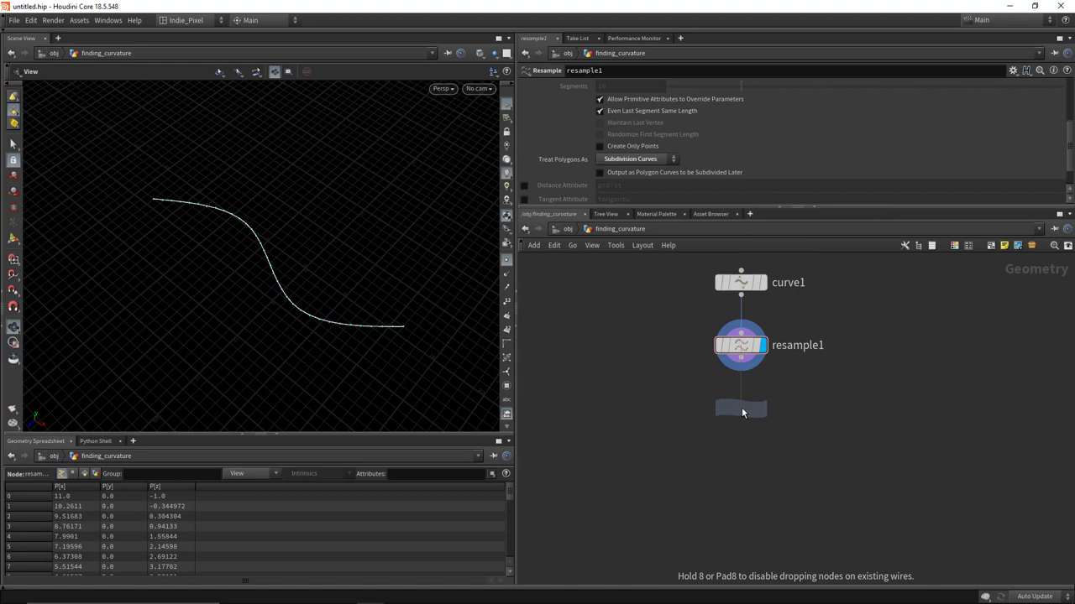
left_click(741, 408)
left_click(741, 359)
left_click(740, 394)
key("shift+s")
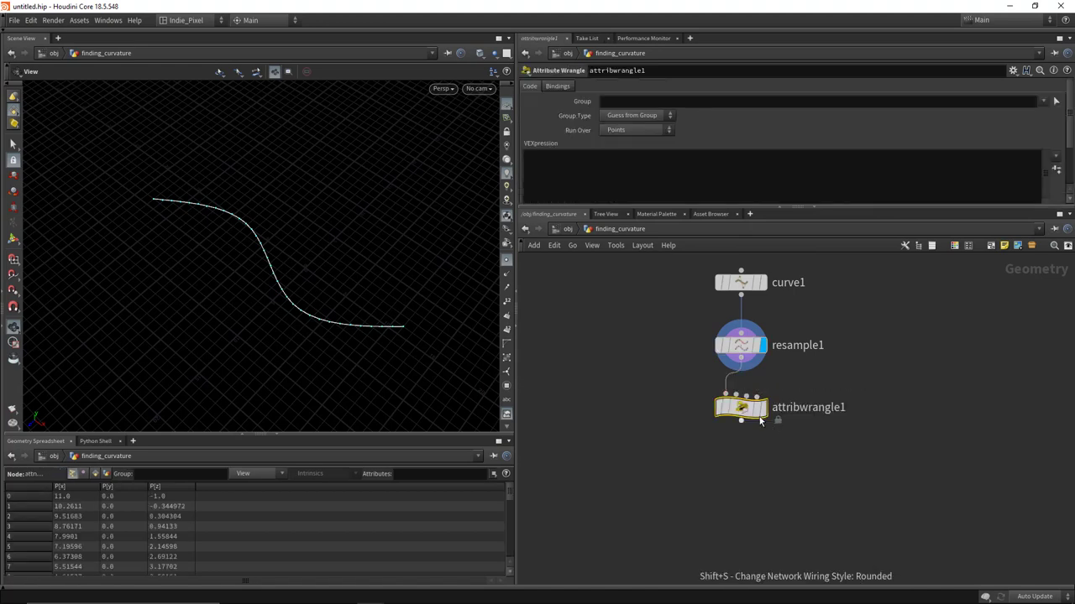
- Space the three nodes evenly in a column and rename the wrangle curve_dirs
left_click_drag(612, 467, 805, 282)
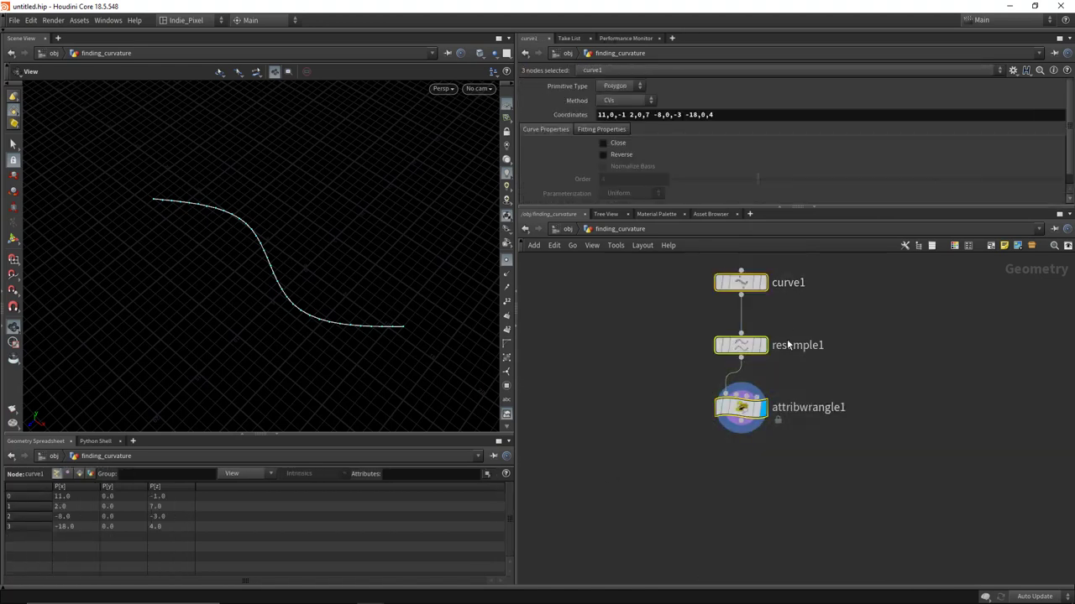
key("l")
double_click(798, 408)
type("curve_dirs")
key("Return")
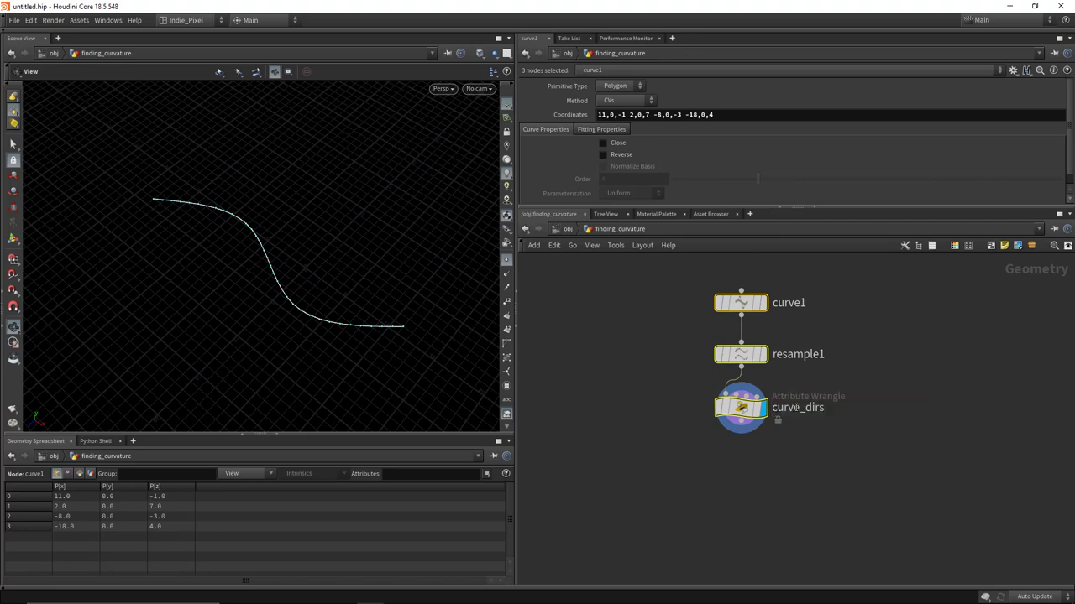
left_click(890, 414)
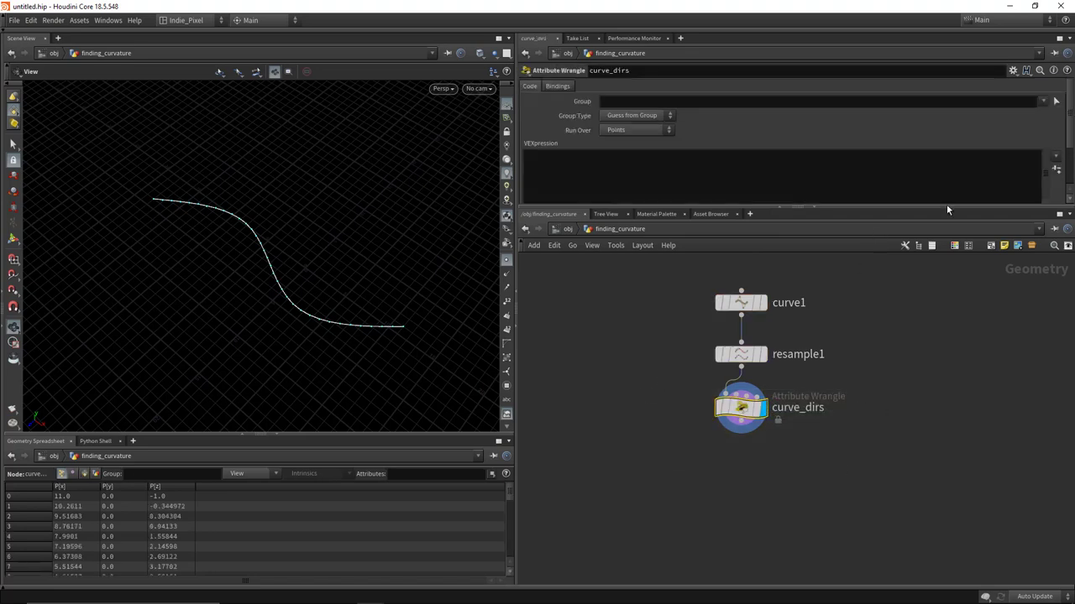
- Load the saved curve_dir preset code into the curve_dirs wrangle and highlight the whole expression
left_click_drag(970, 206, 969, 251)
left_click(1012, 70)
left_click(1013, 71)
left_click(1013, 71)
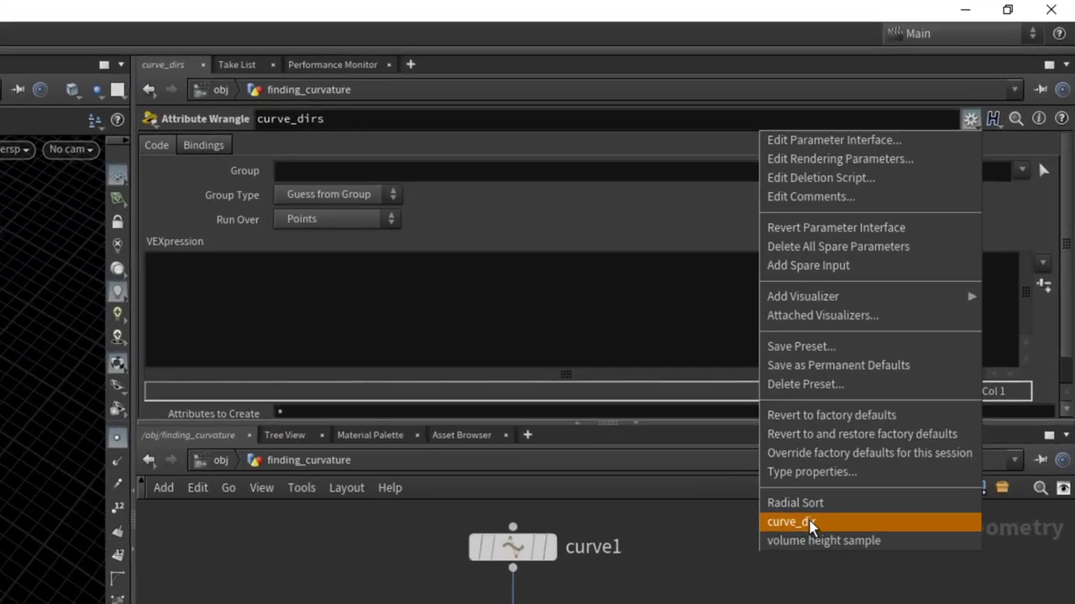
left_click(906, 309)
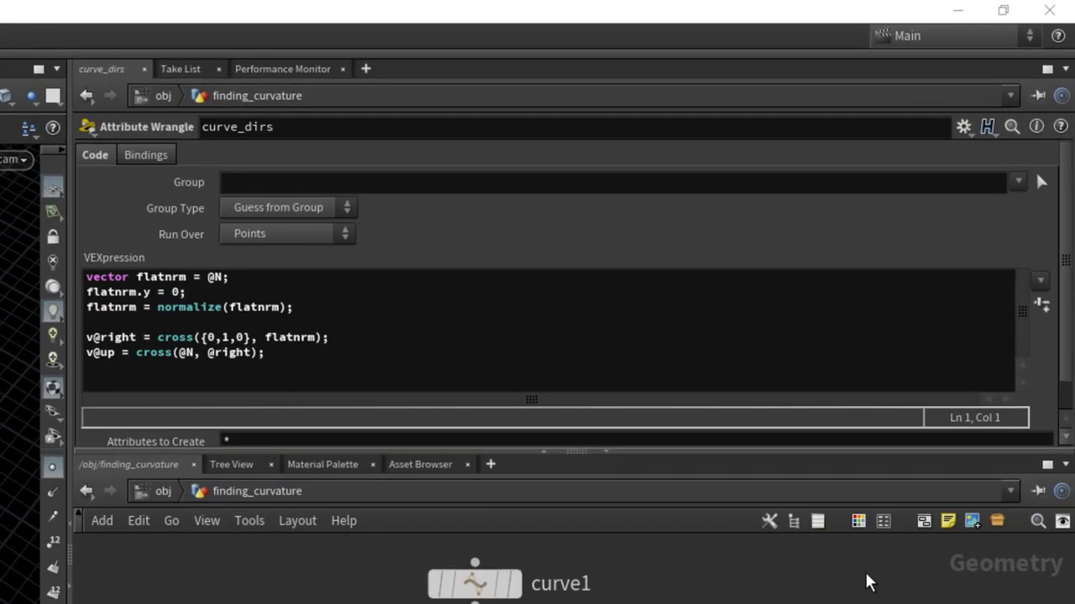
left_click_drag(280, 357, 37, 280)
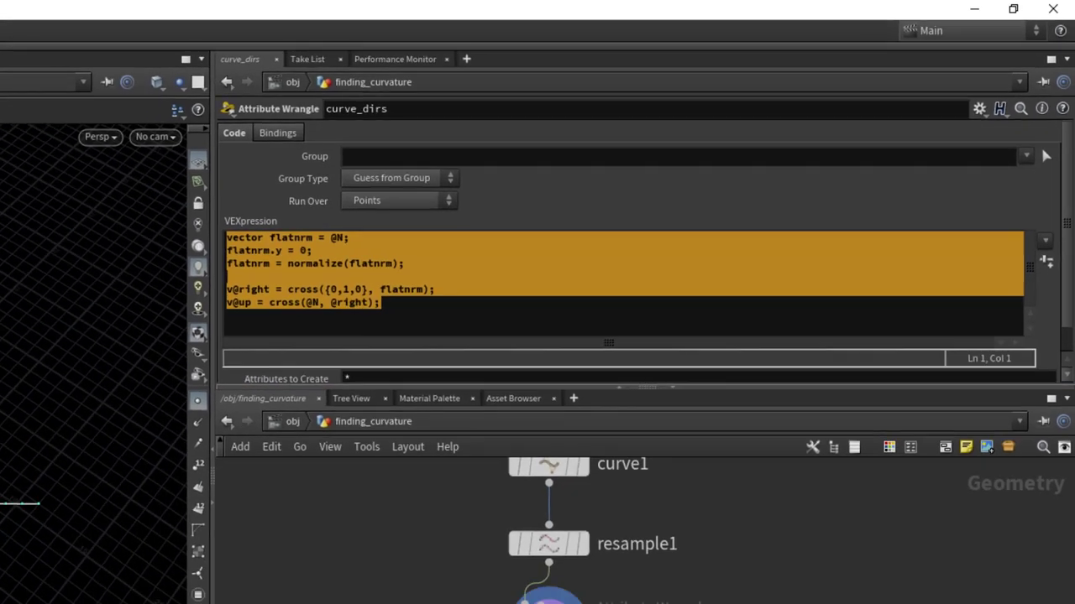
- Add a Sweep node connected after curve_dirs and display its output
key("Tab")
type("swee")
key("Return")
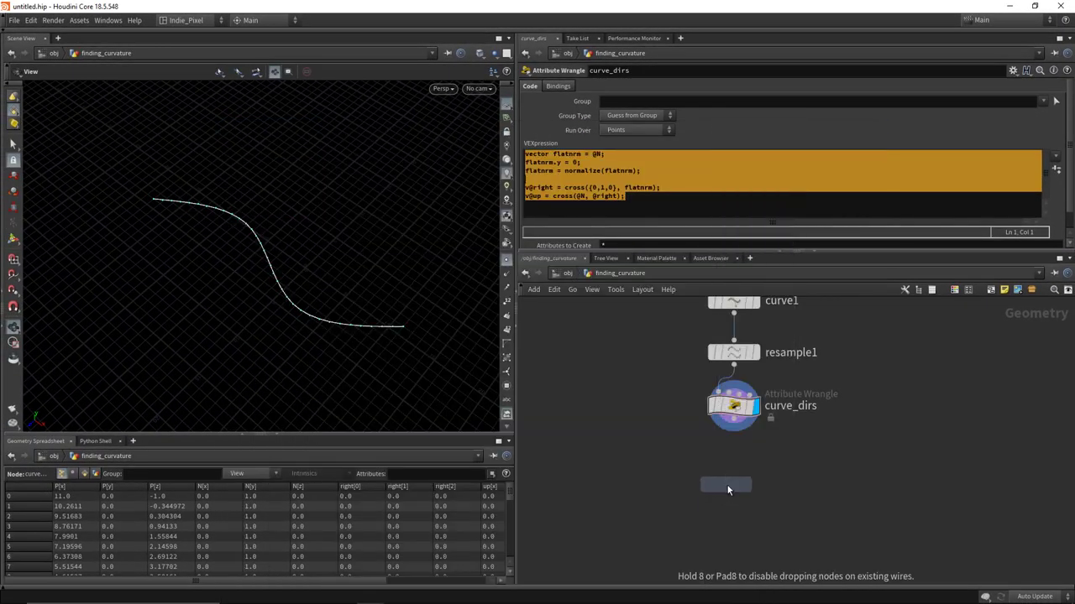
left_click(729, 484)
left_click(753, 484)
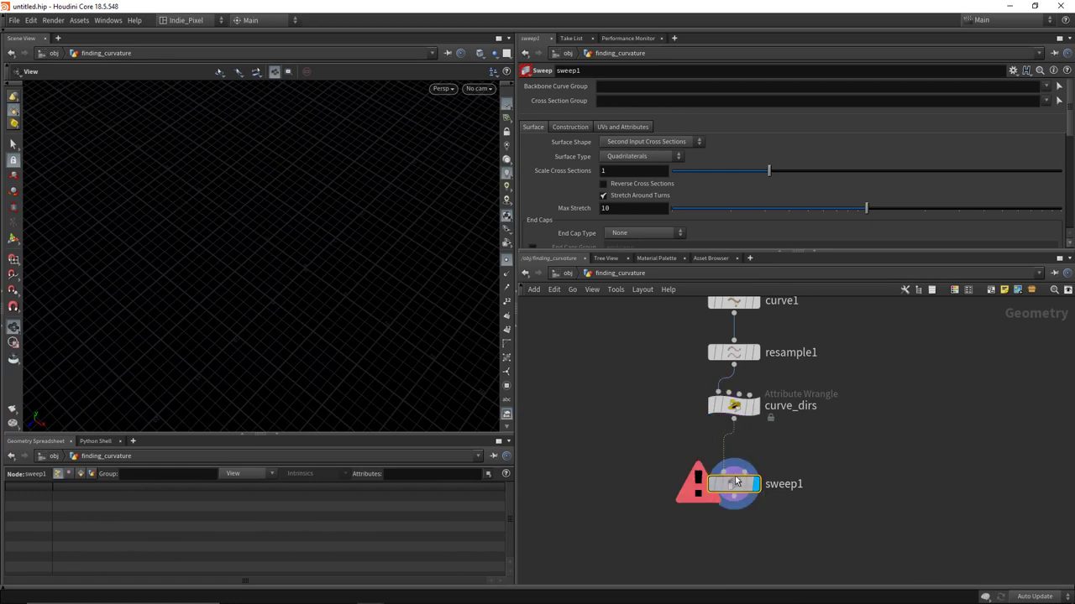
- Set the sweep's surface shape to Ribbon with a width of 4 and 1 column
left_click(646, 142)
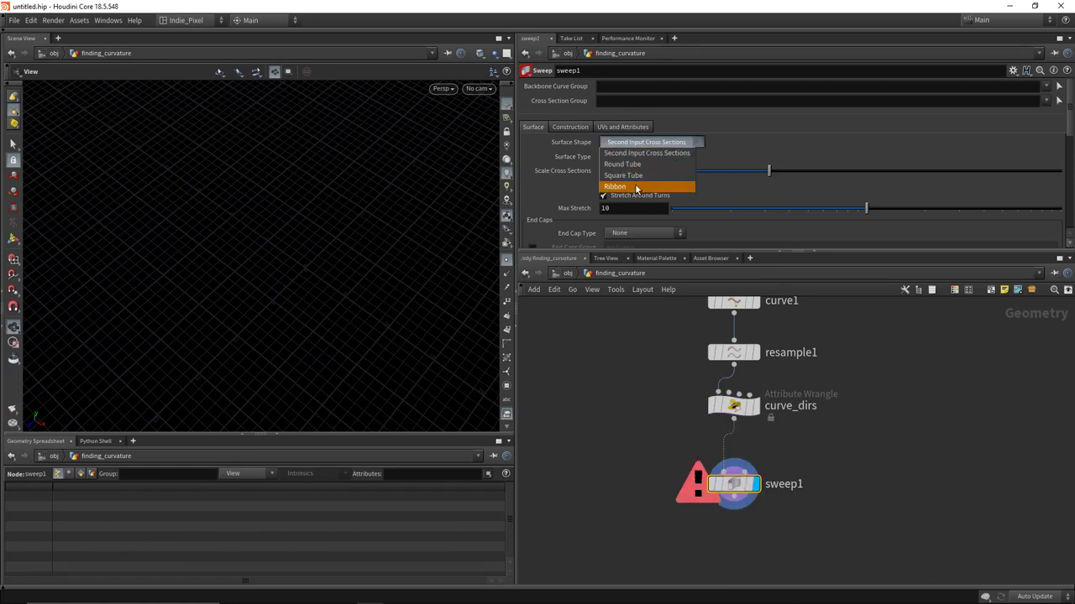
left_click(634, 184)
left_click(666, 183)
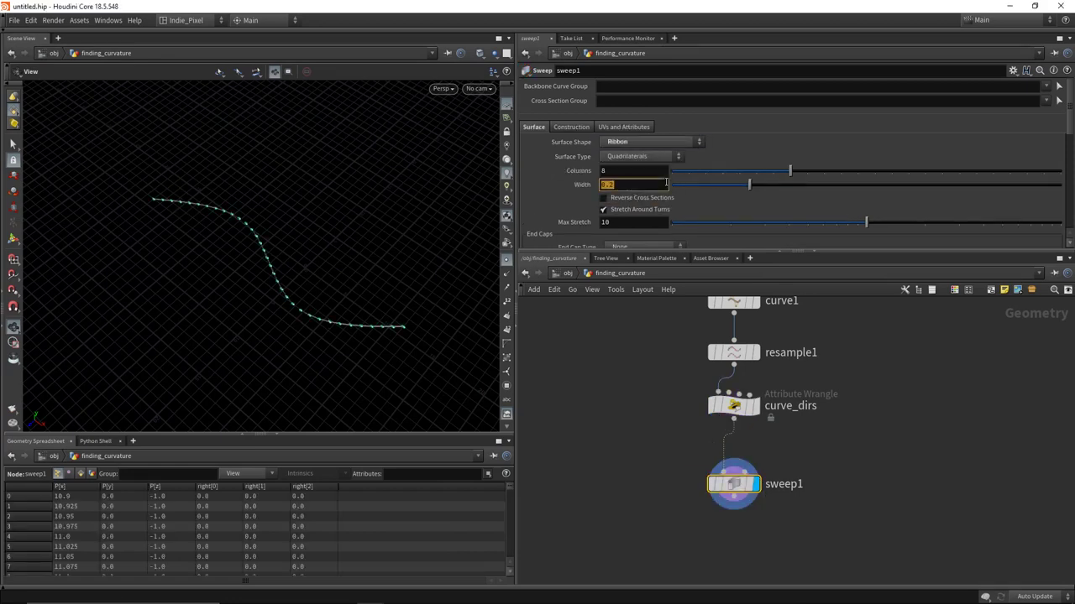
type("4")
key("Return")
left_click_drag(789, 171, 606, 220)
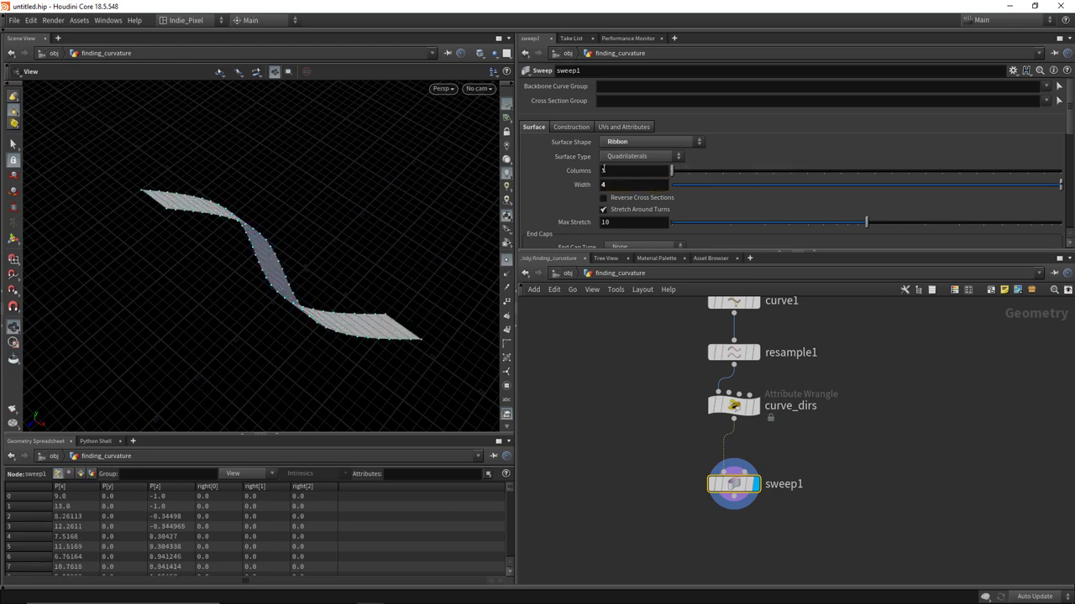
- Review the curve_dirs wrangle's code and inspect the swept ribbon's orientation along the curve
left_click(737, 406)
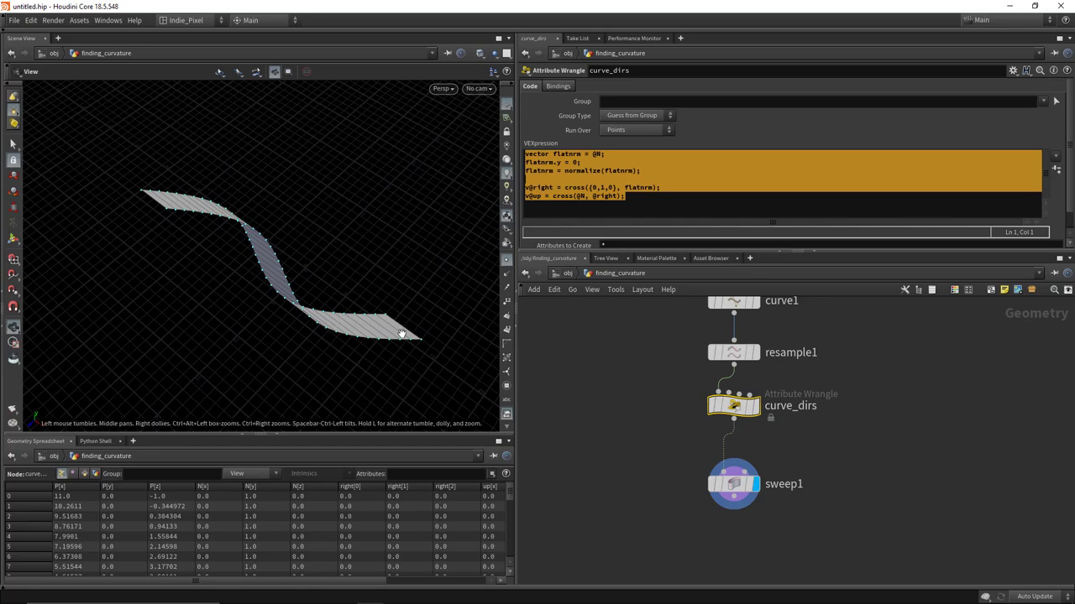
left_click_drag(236, 296, 302, 277)
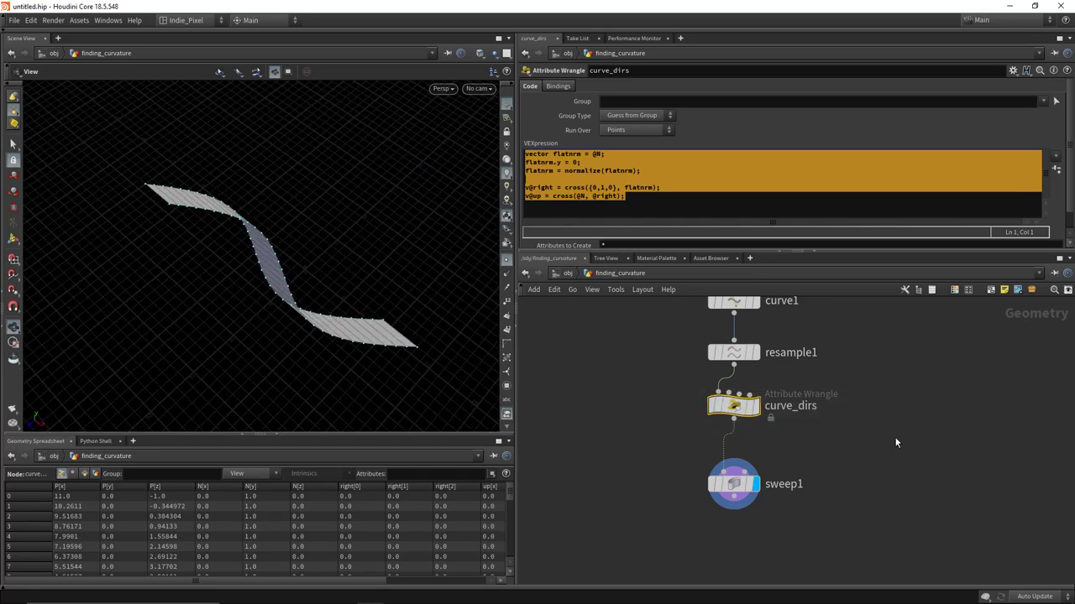
- Enable resample1's Tangent Attribute named N and its Curve U Attribute named curveu
key("h")
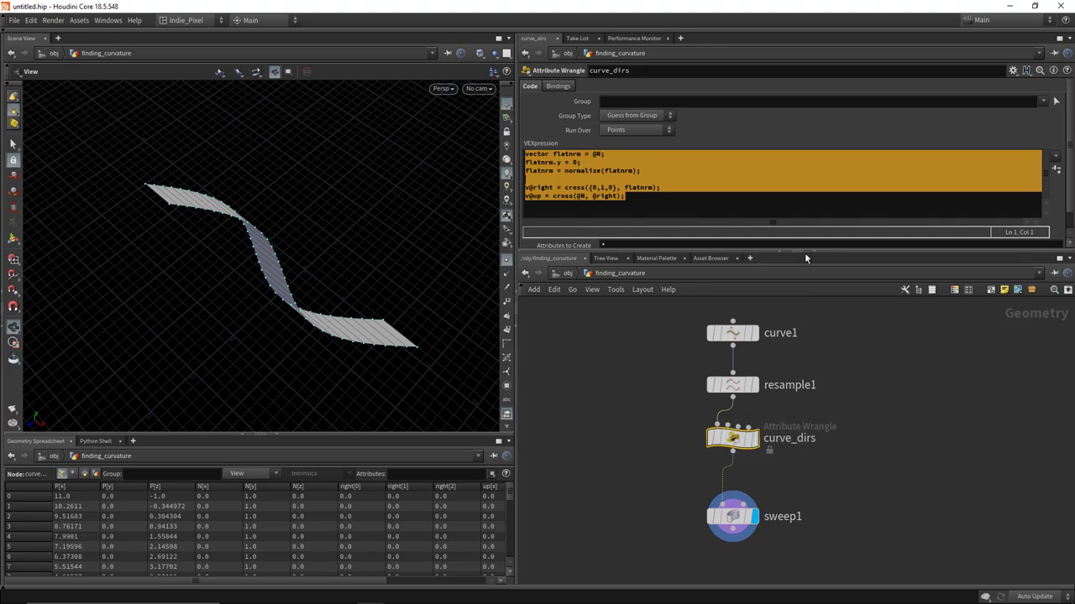
left_click_drag(854, 251, 756, 241)
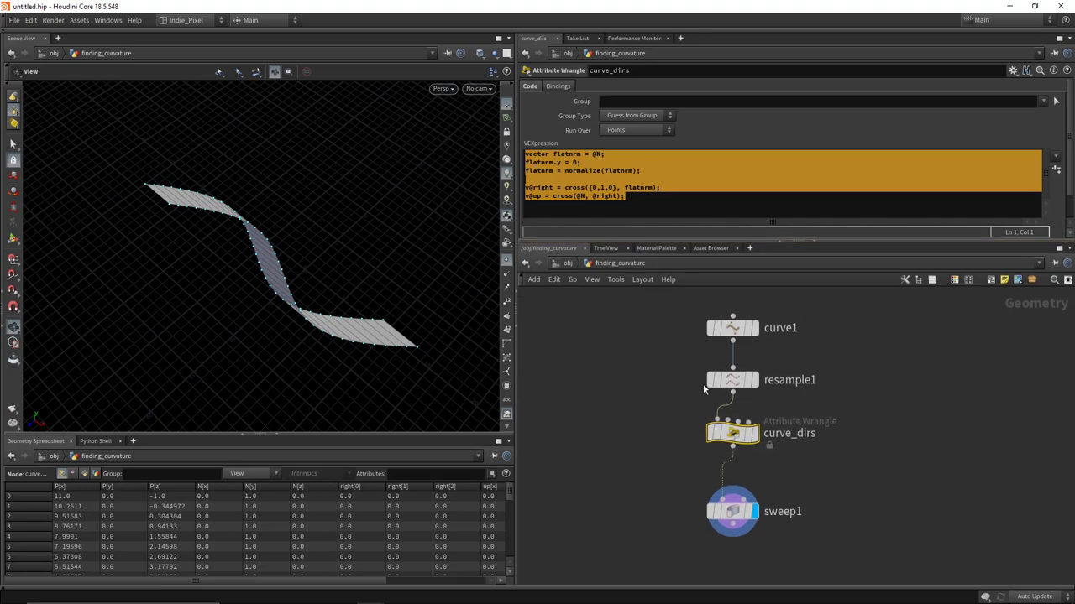
left_click_drag(834, 395, 625, 358)
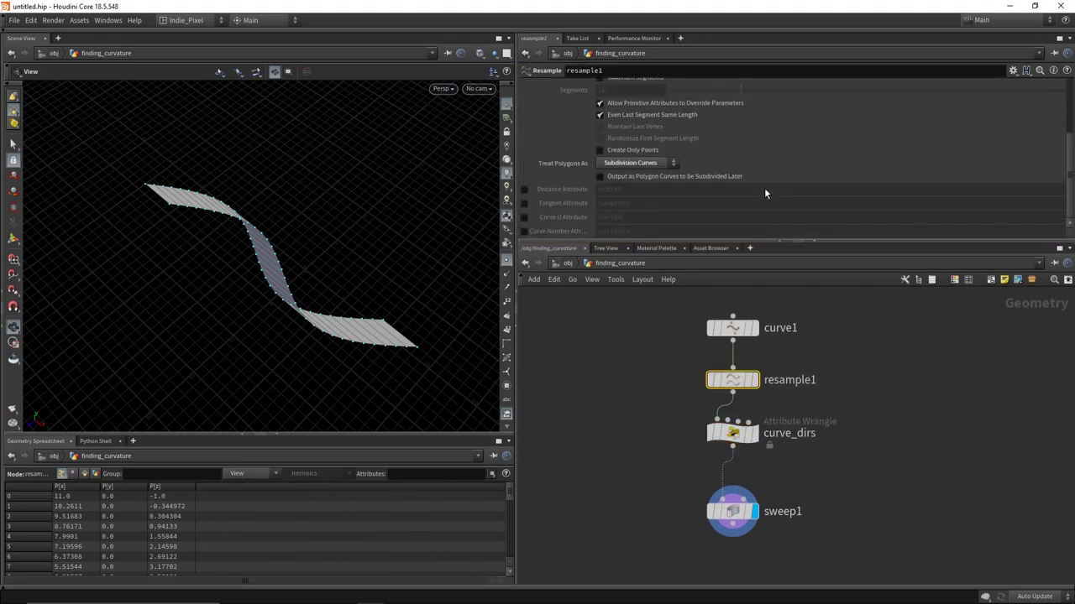
left_click(524, 204)
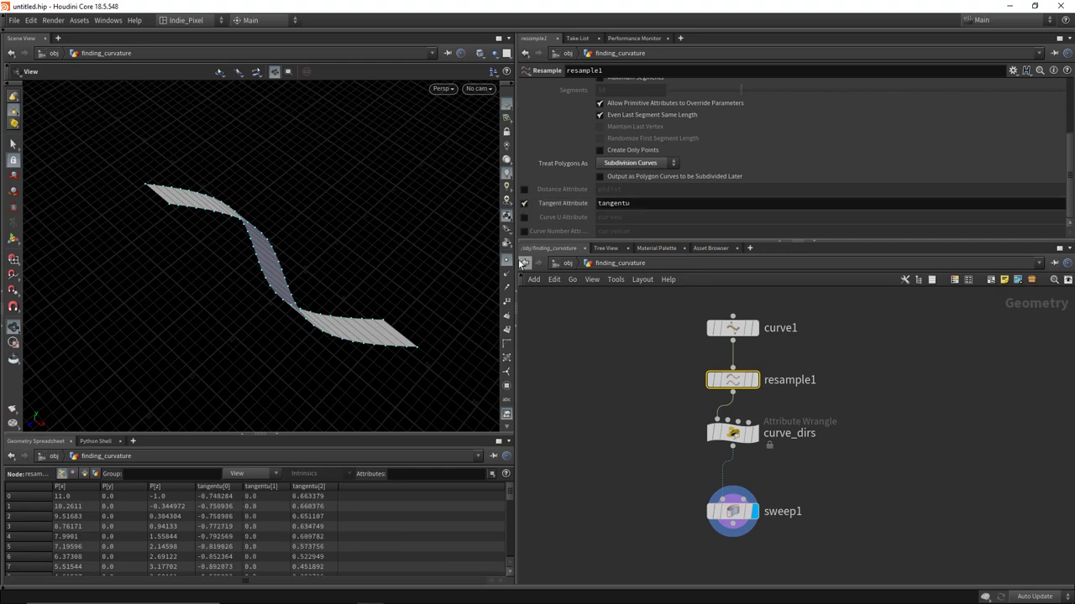
left_click(524, 217)
left_click(643, 203)
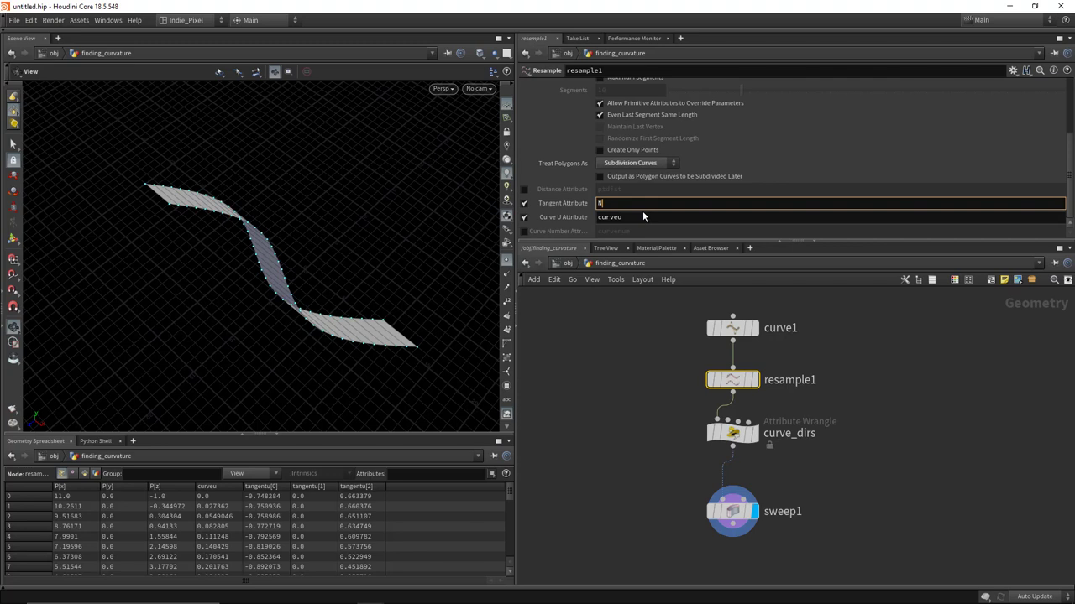
type("N")
key("Return")
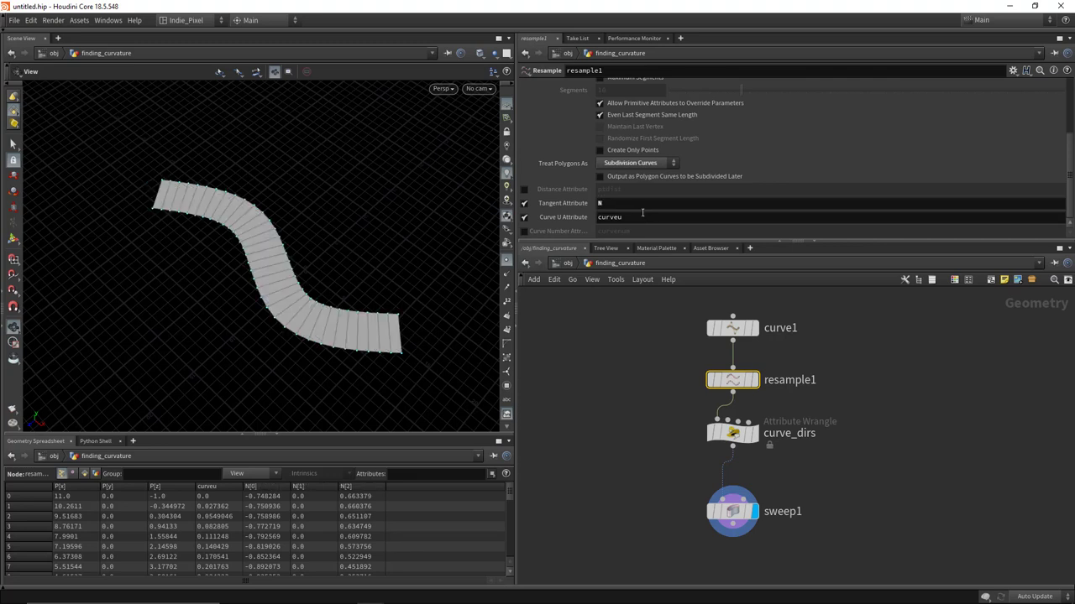
- Display resample1 and set the viewport's Scale Normal to 0.91 for inspecting the curve's point normals
key("r")
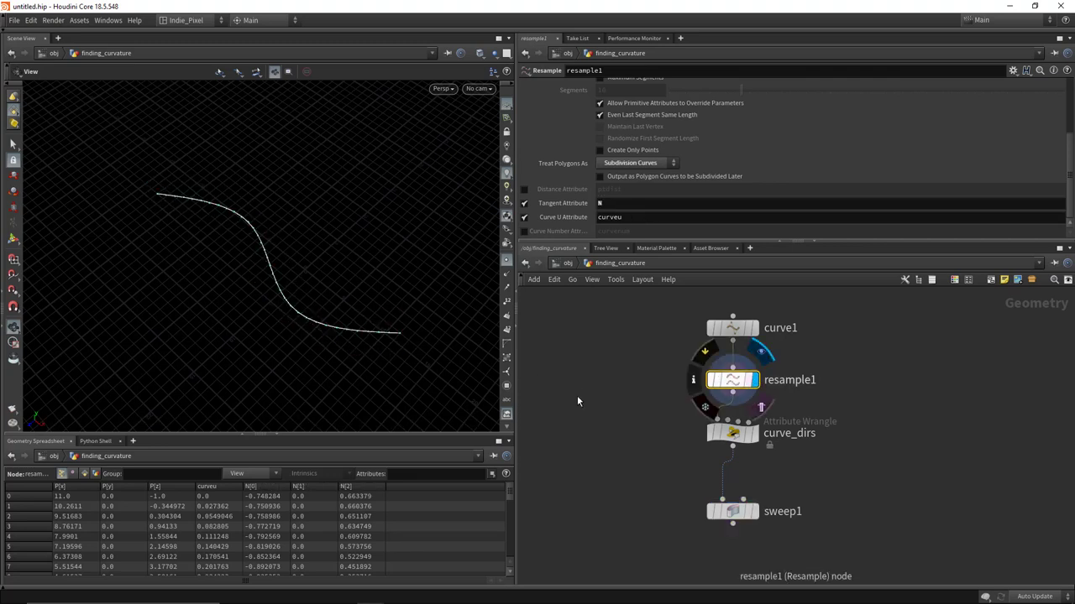
left_click_drag(203, 317, 372, 226)
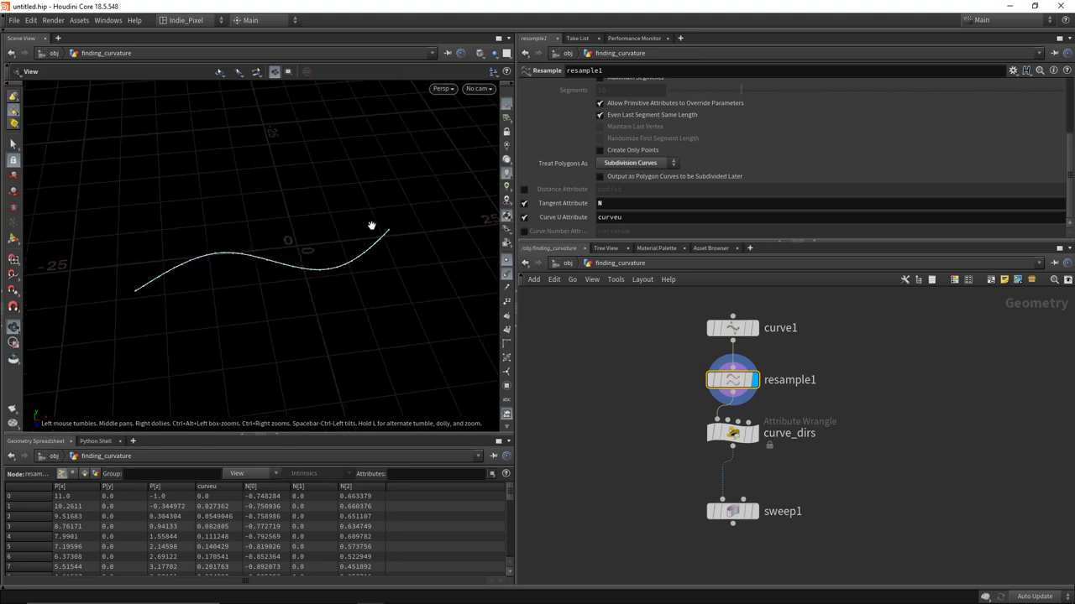
left_click_drag(244, 311, 315, 267)
key("d")
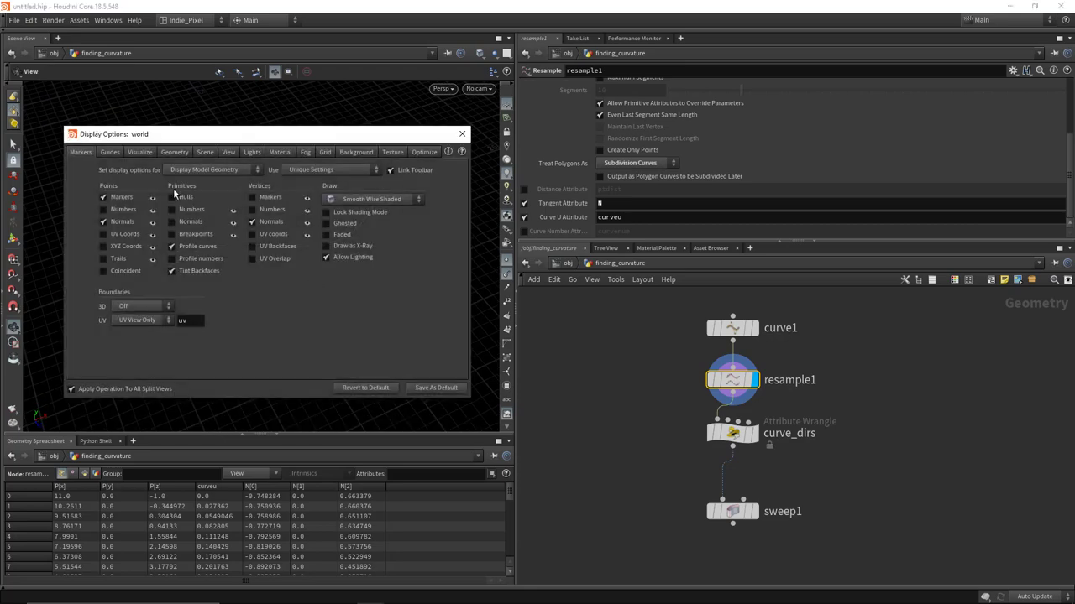
left_click(114, 156)
left_click_drag(149, 136, 506, 132)
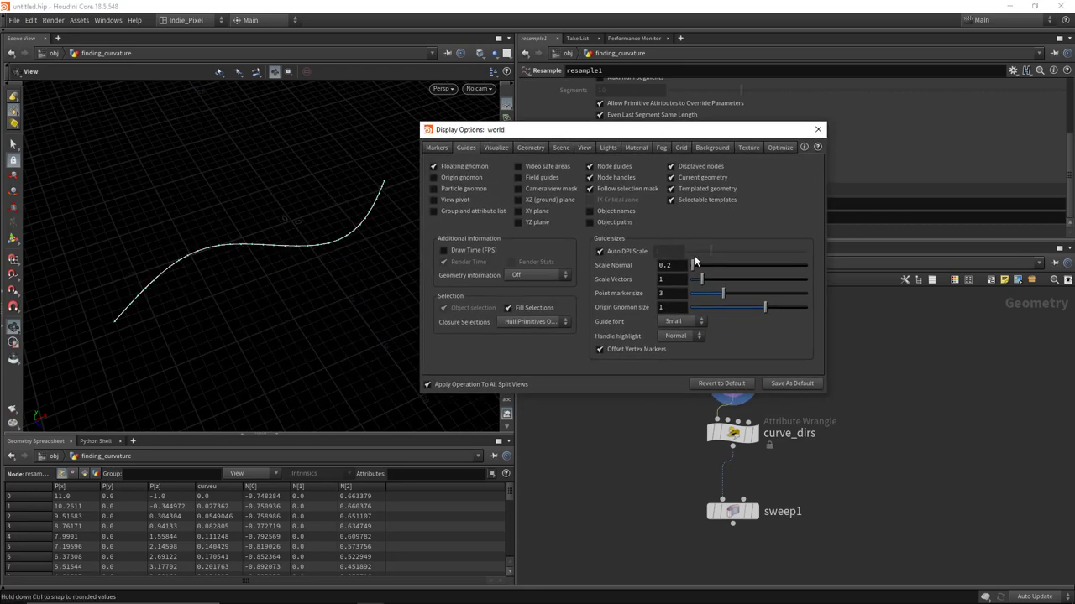
left_click_drag(711, 266, 712, 266)
left_click_drag(257, 293, 187, 307)
left_click_drag(696, 264, 706, 268)
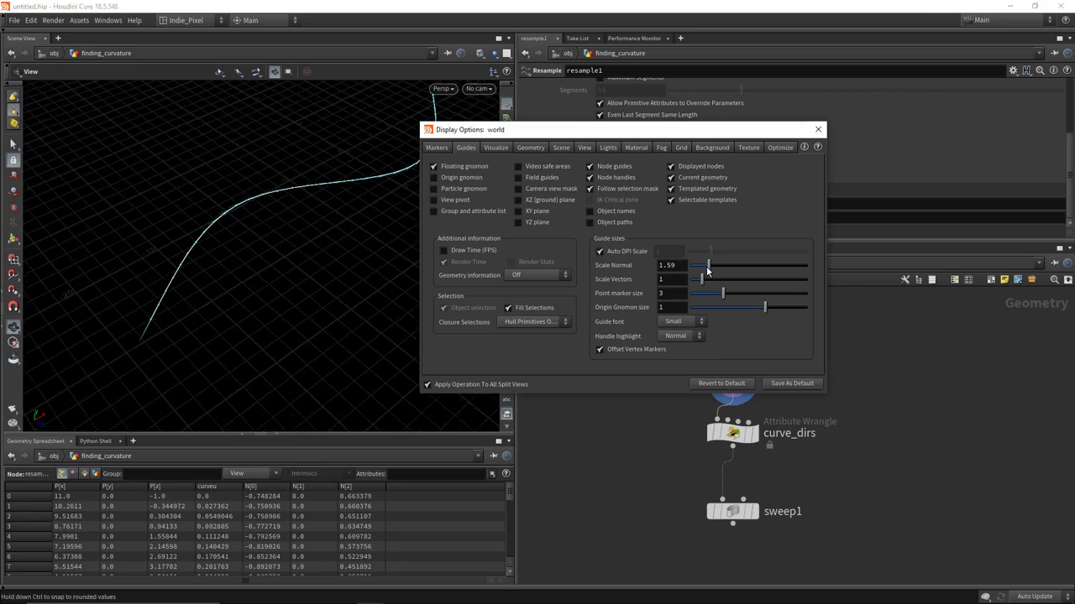
left_click_drag(587, 129, 629, 60)
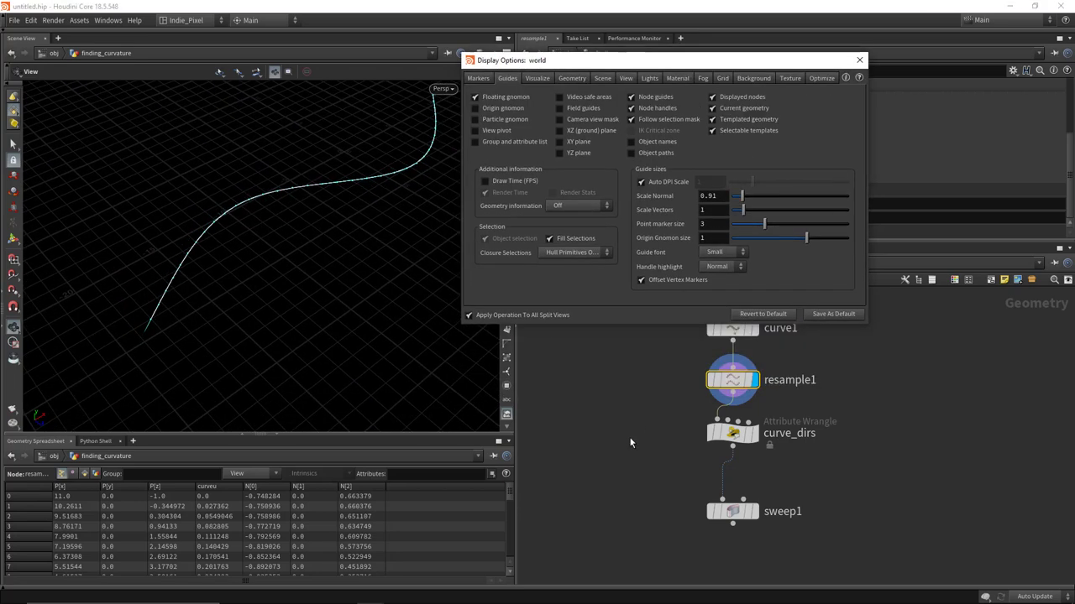
- Branch an Add node off resample1
middle_click_drag(630, 436, 669, 430)
key("Tab")
type("add")
key("Return")
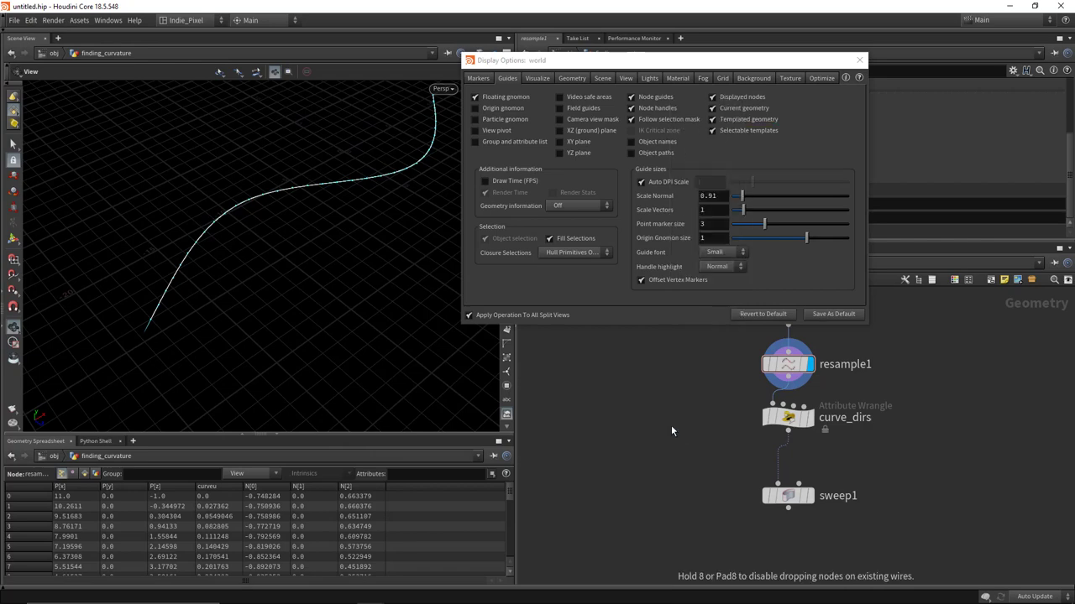
left_click(664, 433)
left_click_drag(788, 389, 657, 429)
- Display the Add node with Delete Geometry But Keep the Points enabled, inspect the point normals, and delete the node
left_click_drag(636, 67, 715, 138)
left_click(679, 429)
left_click_drag(358, 216, 328, 194)
left_click_drag(755, 272, 746, 277)
left_click_drag(288, 227, 355, 197)
left_click(869, 135)
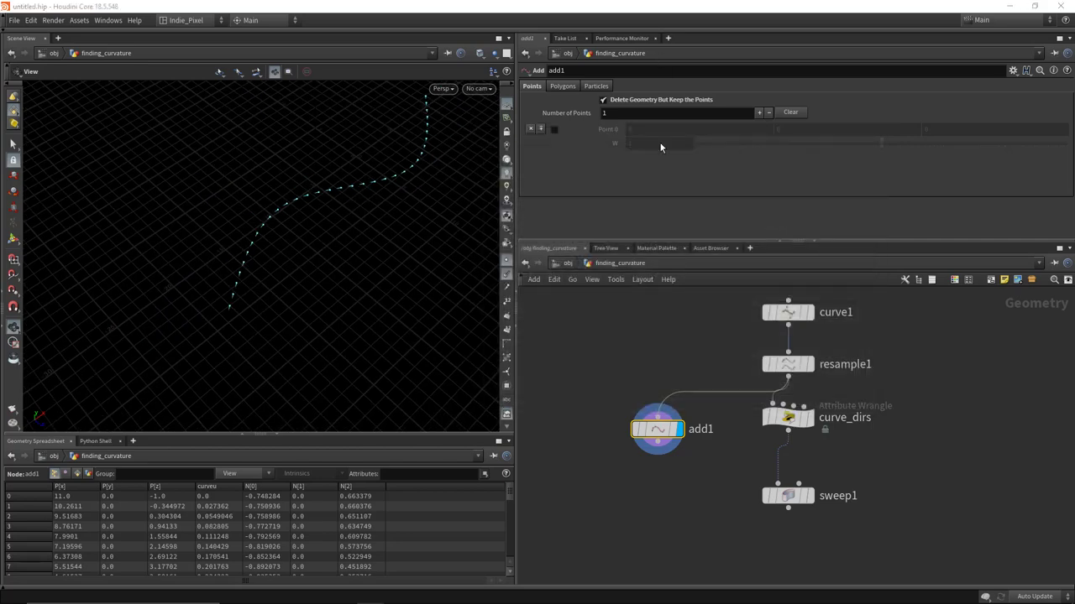
key("Delete")
- Display the sweep1 output and inspect the road ribbon in the viewport
middle_click_drag(838, 497, 789, 477)
key("r")
left_click(736, 477)
left_click_drag(330, 216, 473, 302)
- Add a Null node fed by sweep1 and rename it OUT_ROAD
middle_click_drag(889, 461, 839, 367)
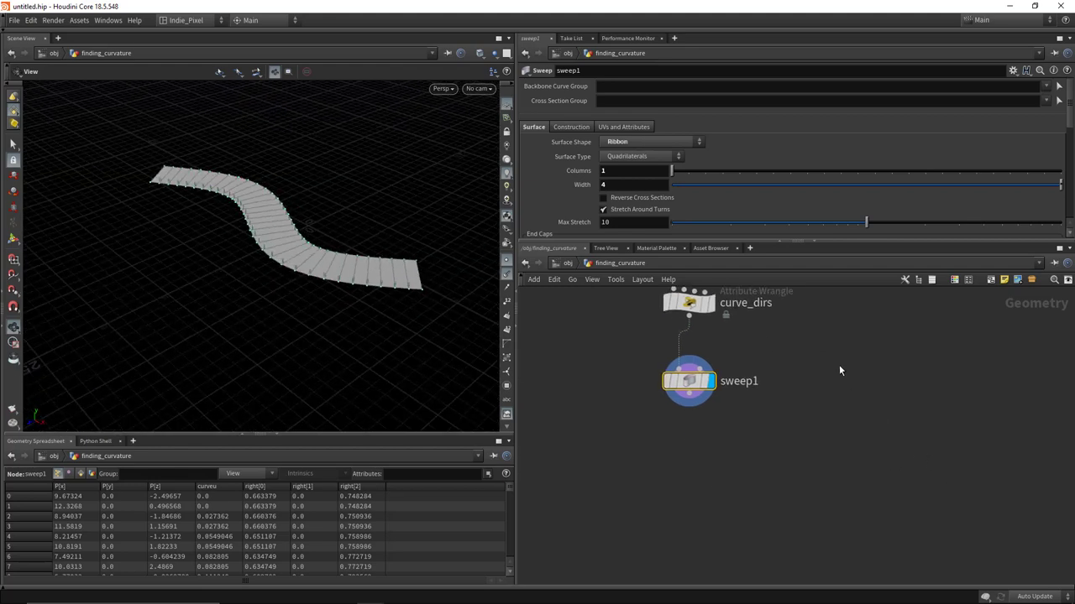
key("Tab")
type("null")
key("Return")
double_click(873, 424)
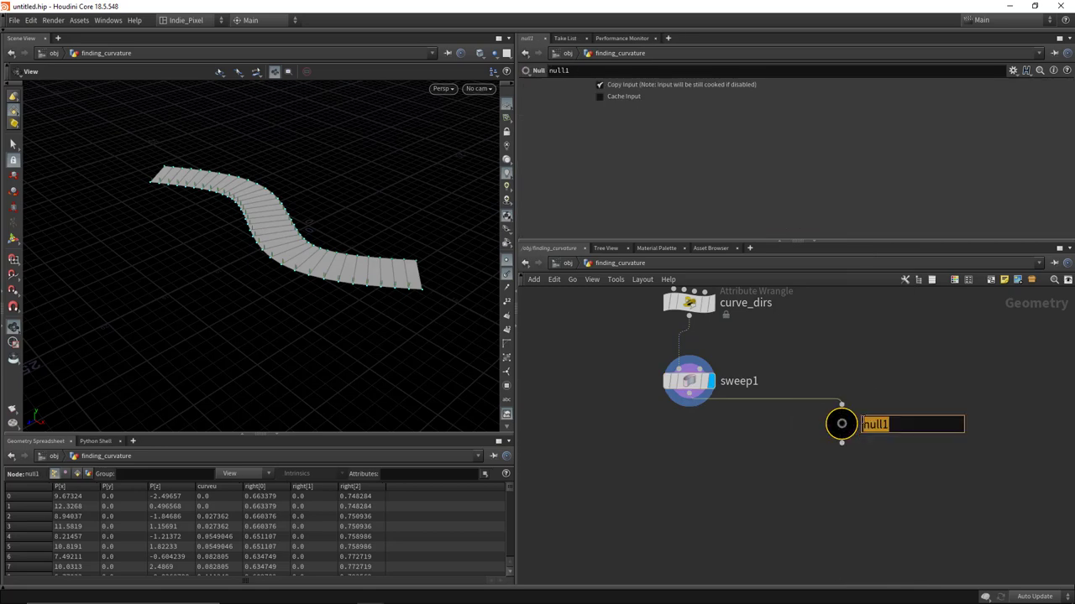
type("OUT_RAOD")
key("BackSpace")
key("BackSpace")
key("BackSpace")
type("OAD")
key("Return")
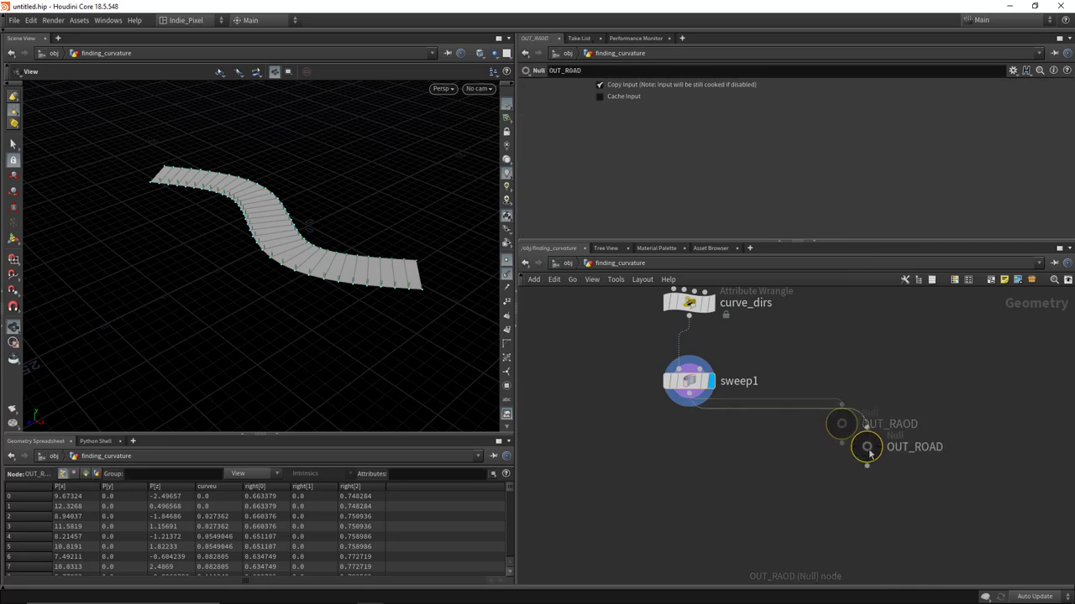
- Add a Measure node connected to sweep1's output and display it
middle_click_drag(589, 478, 639, 400)
key("Tab")
type("measure")
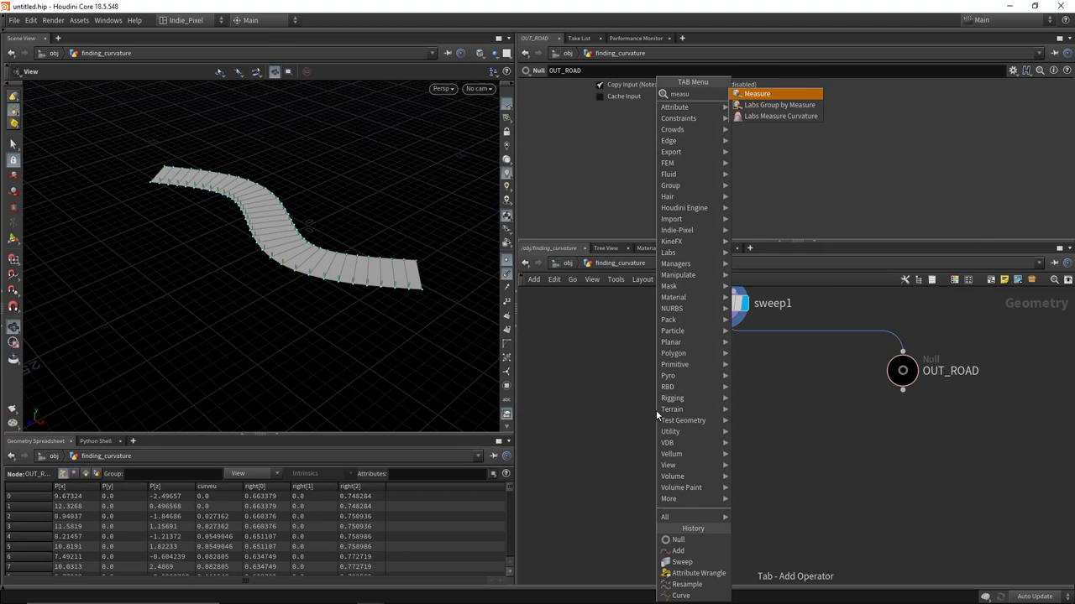
key("Return")
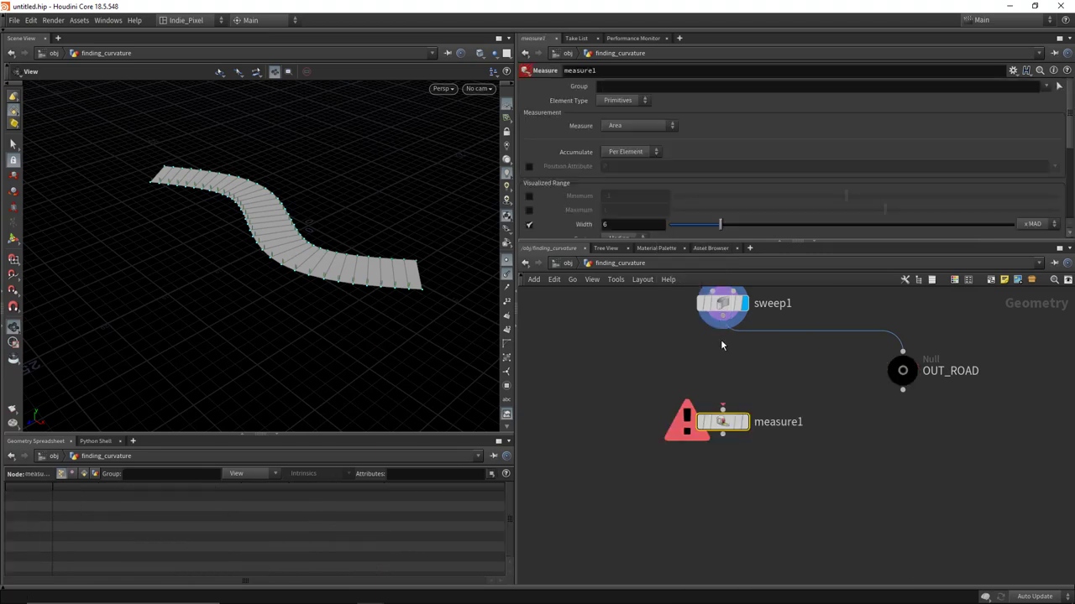
left_click(722, 424)
left_click_drag(836, 243, 662, 291)
left_click_drag(285, 311, 377, 269)
left_click_drag(678, 432, 882, 520)
middle_click_drag(792, 415, 792, 470)
- Set measure1 to the Points element type and make it measure Gaussian curvature
left_click(623, 101)
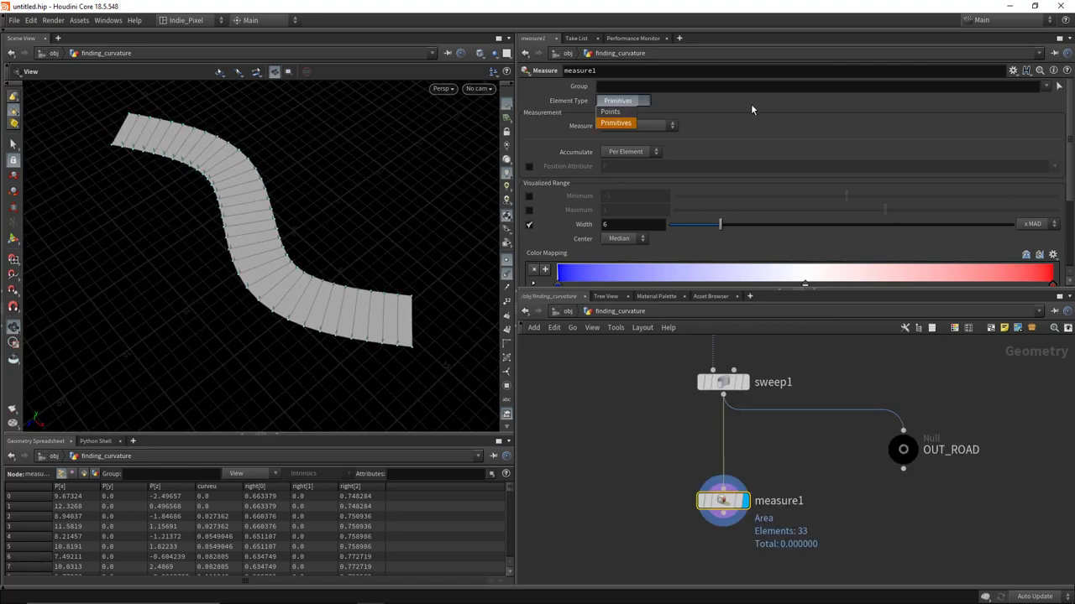
left_click(613, 111)
left_click_drag(268, 232, 317, 293)
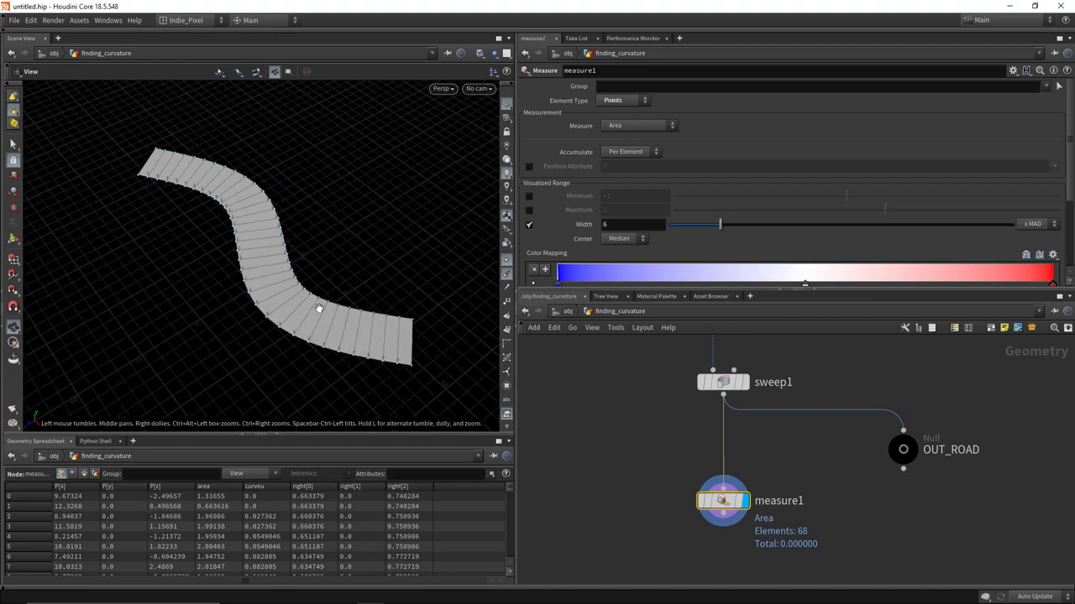
left_click(658, 129)
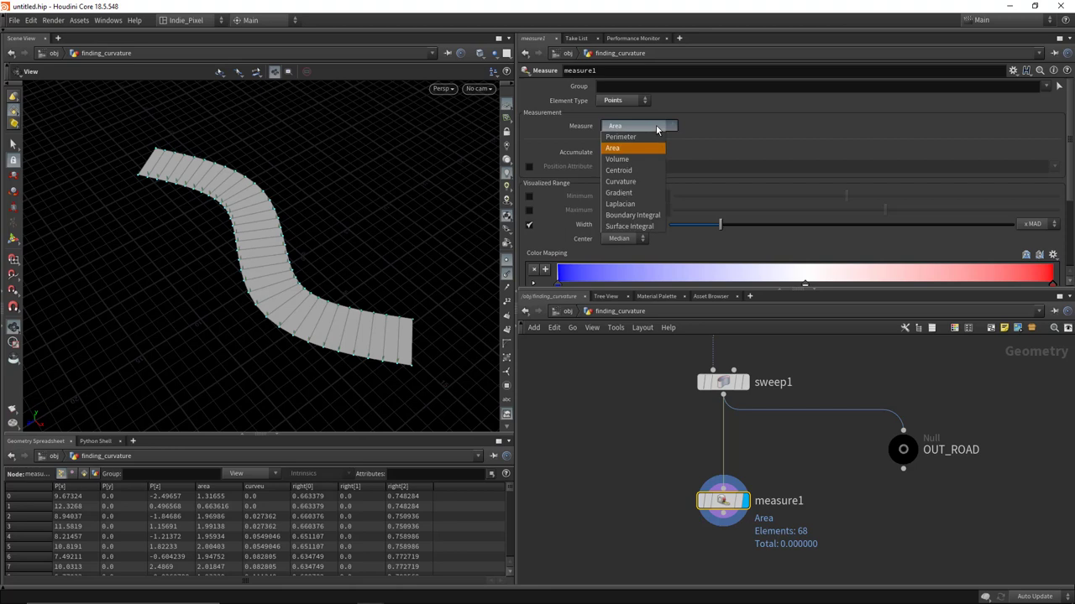
left_click(625, 182)
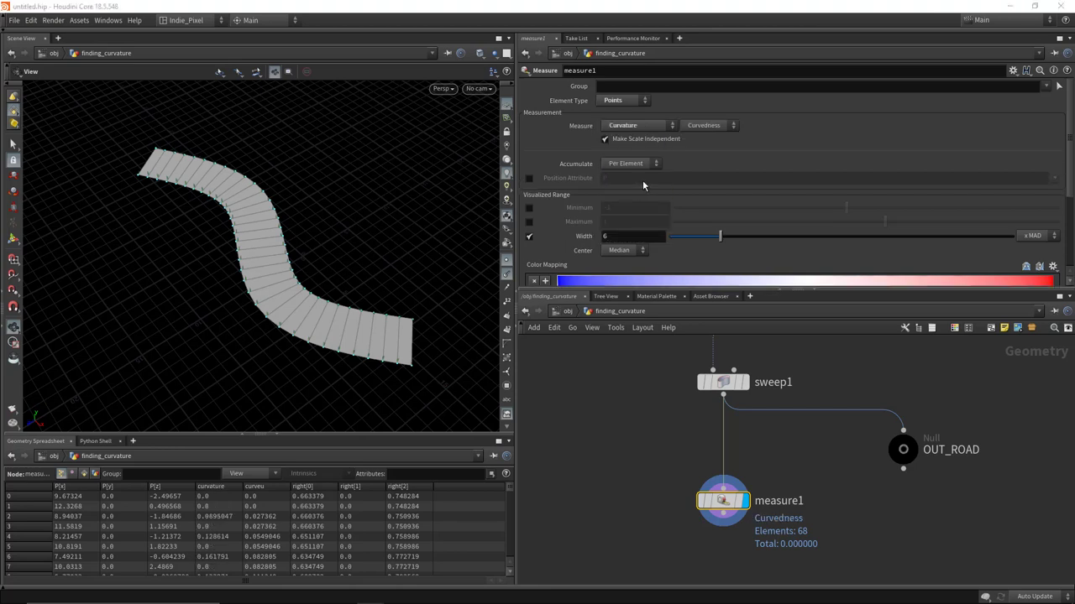
left_click(718, 125)
left_click(717, 139)
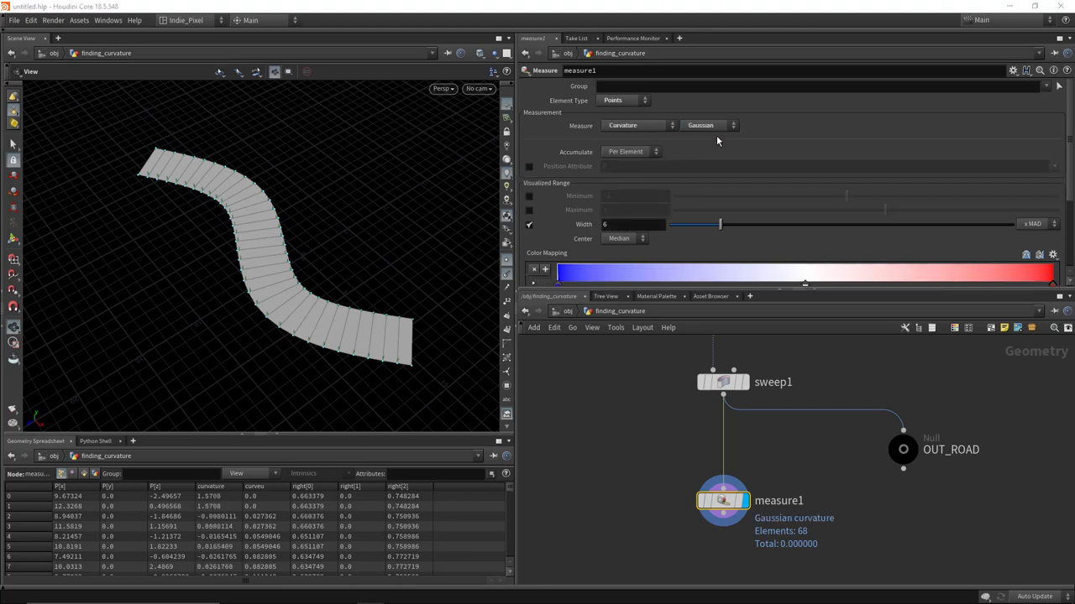
- Show measure1's color-mapped curvature on the ribbon and examine the inner and outer sides of the bends
left_click_drag(721, 502, 720, 494)
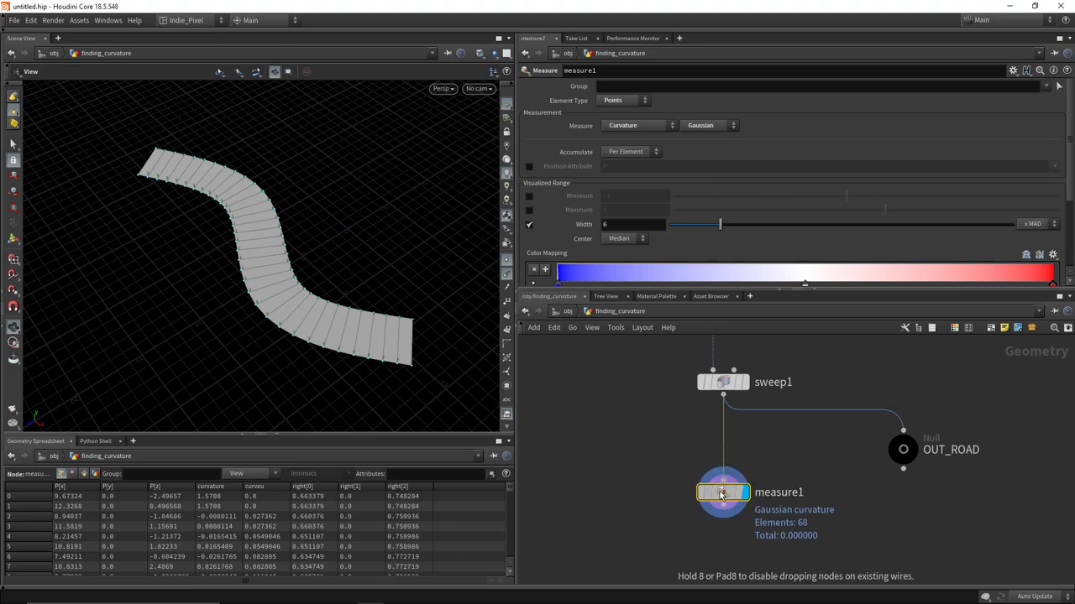
mouse_move(313, 321)
left_mouse_down()
mouse_move(299, 316)
mouse_move(310, 311)
mouse_move(295, 326)
left_mouse_up()
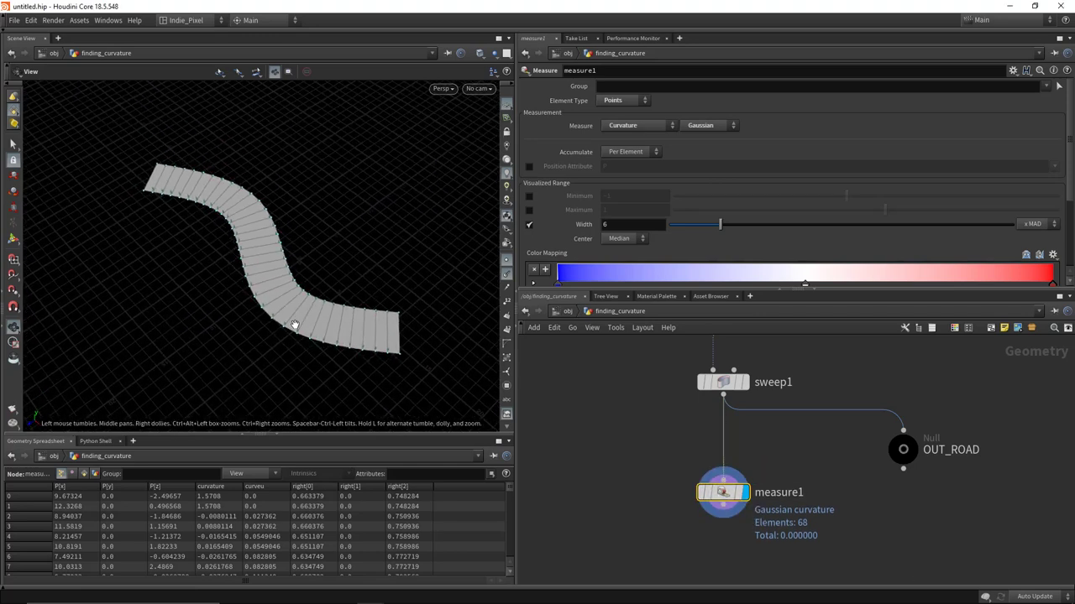
key("Return")
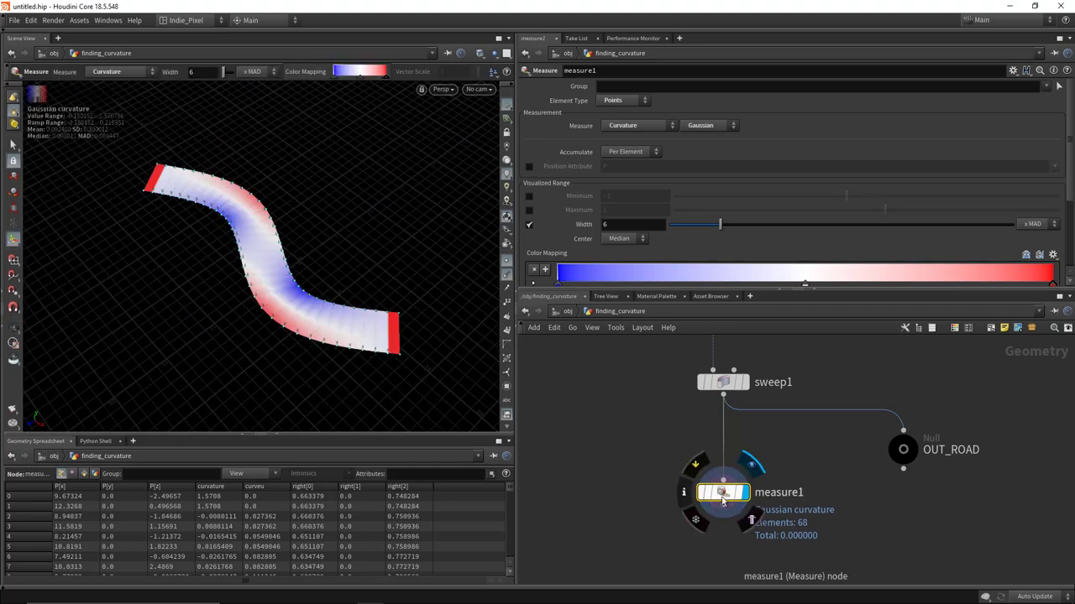
left_click_drag(305, 319, 343, 351)
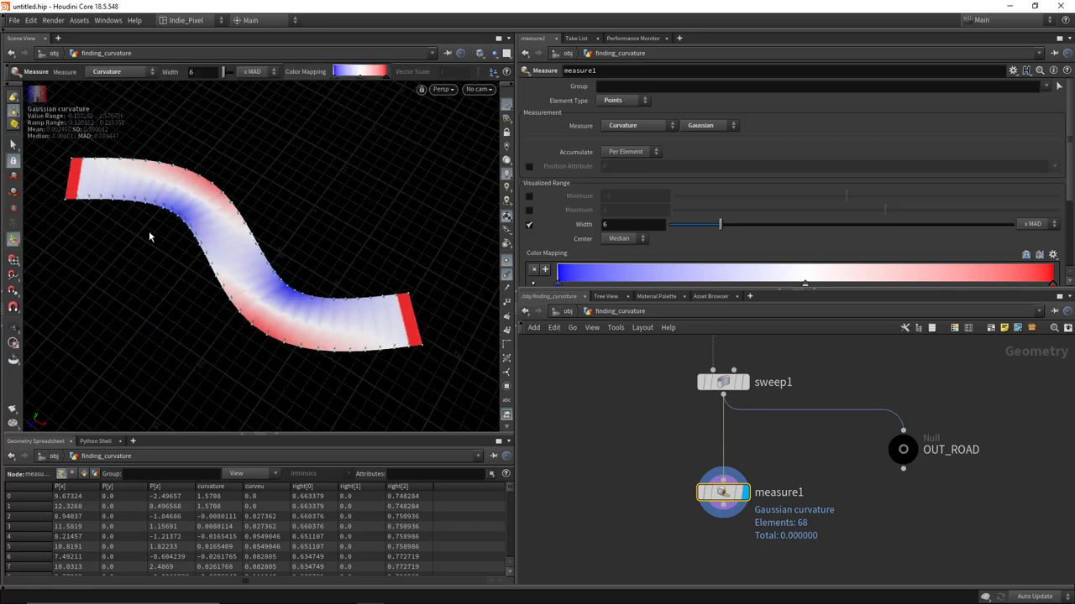
key("Escape")
left_click_drag(252, 283, 315, 309)
key("Return")
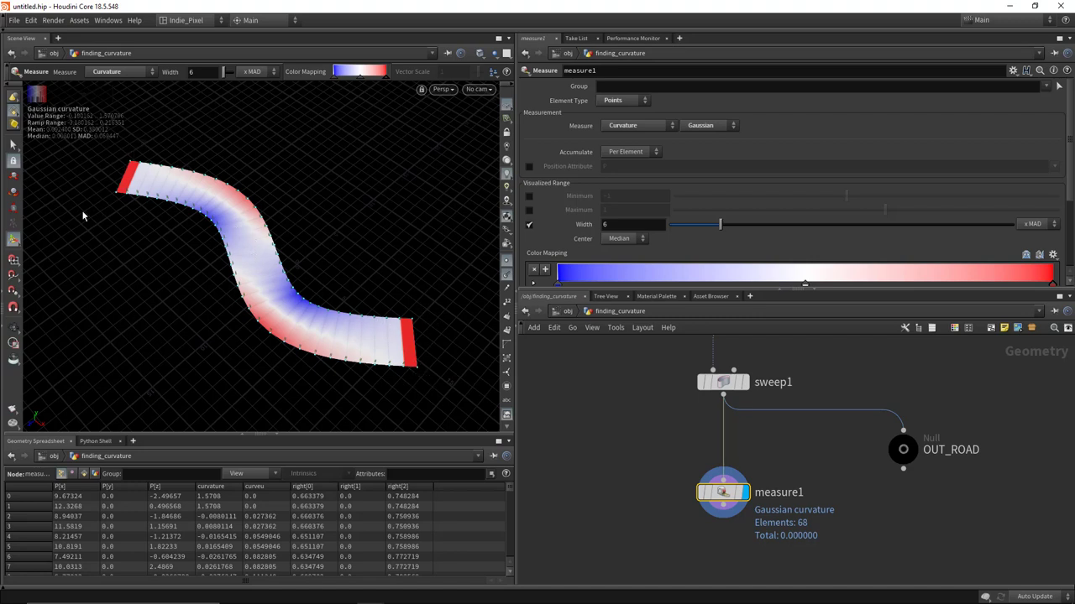
left_click_drag(252, 264, 252, 244, "alt")
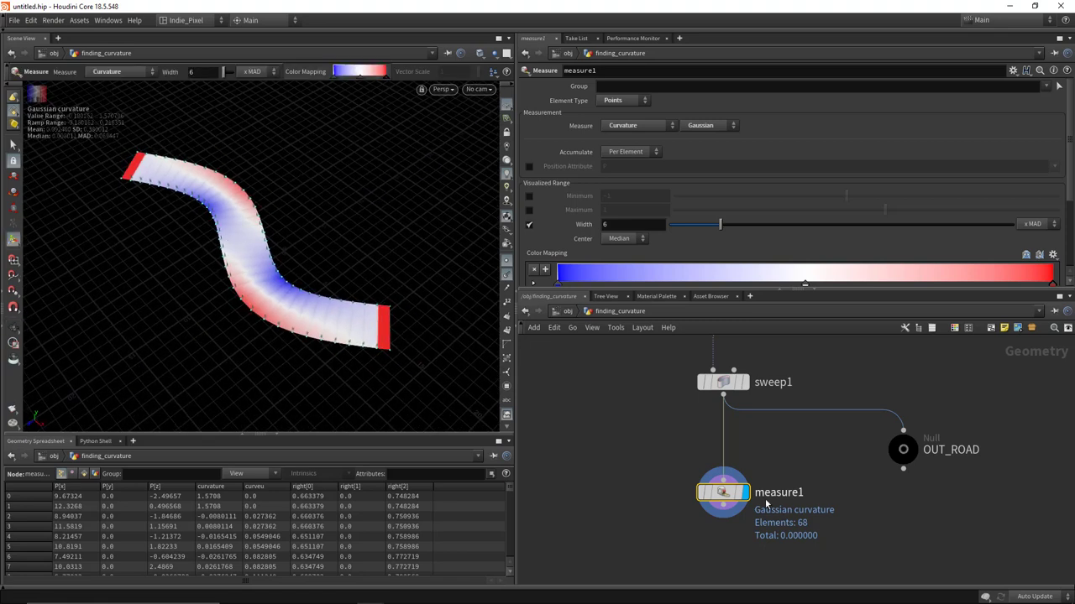
- Check measure1's output attribute name and its point values in an enlarged spreadsheet, and leave the curvature visualization
middle_click_drag(783, 479, 777, 403)
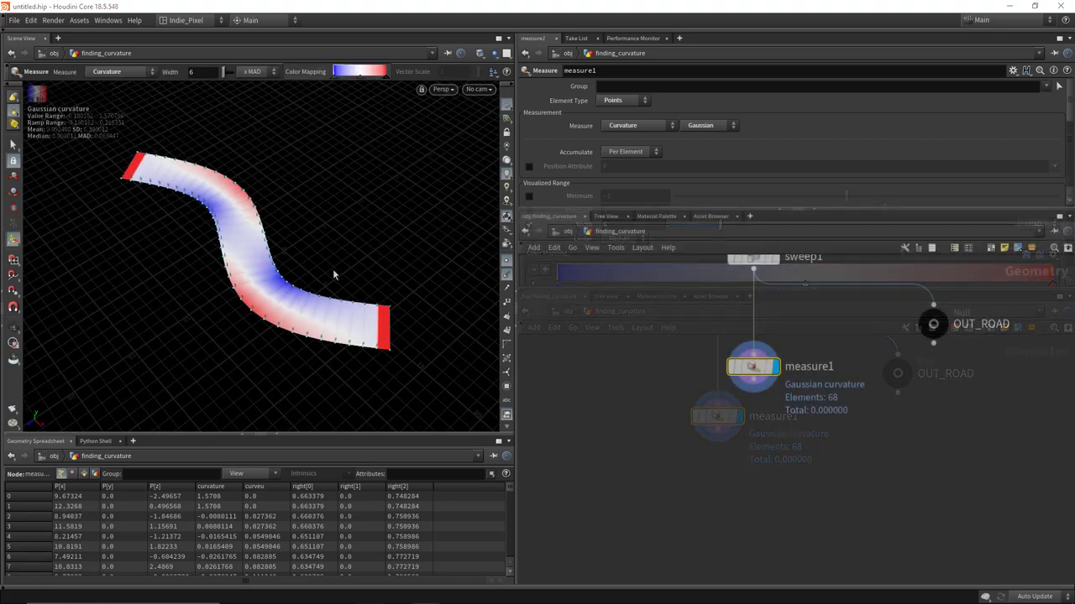
left_click_drag(836, 210, 831, 276)
scroll(763, 184, "down", 3)
scroll(763, 185, "down", 2)
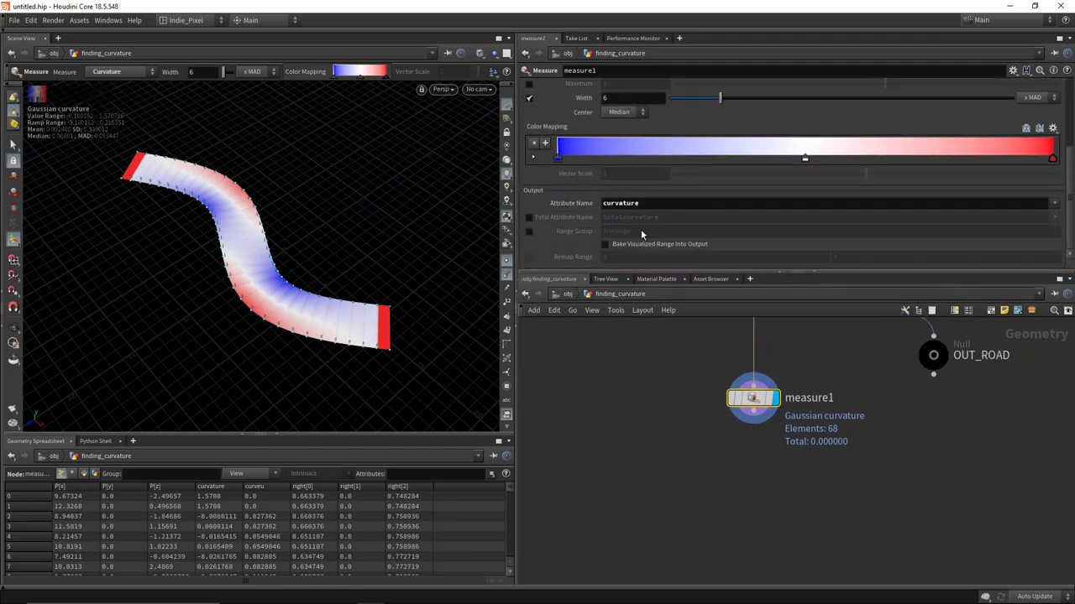
left_click_drag(653, 202, 602, 204)
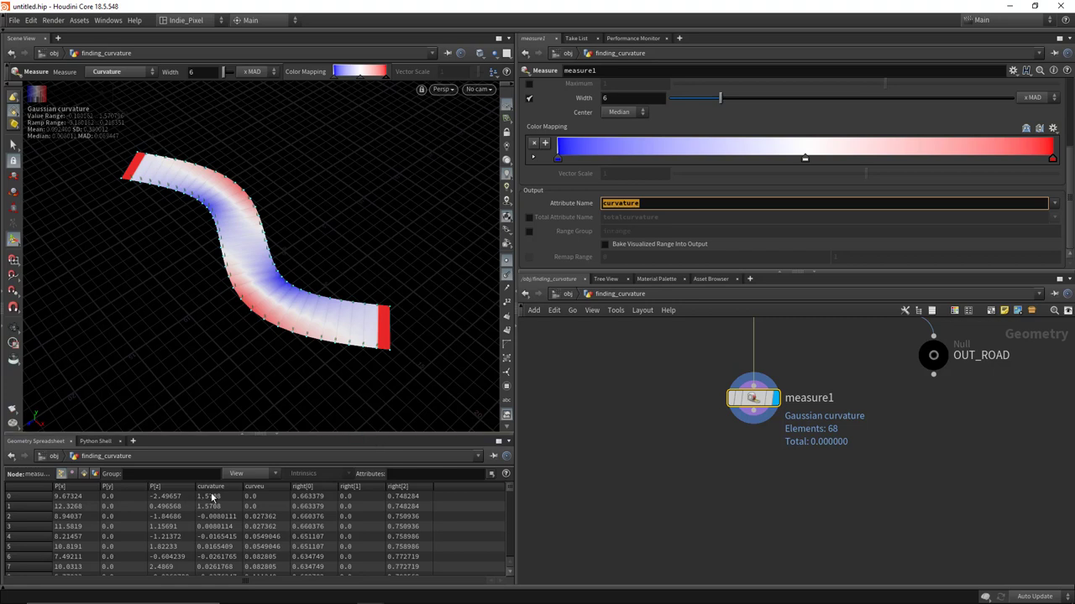
left_click_drag(216, 435, 168, 391)
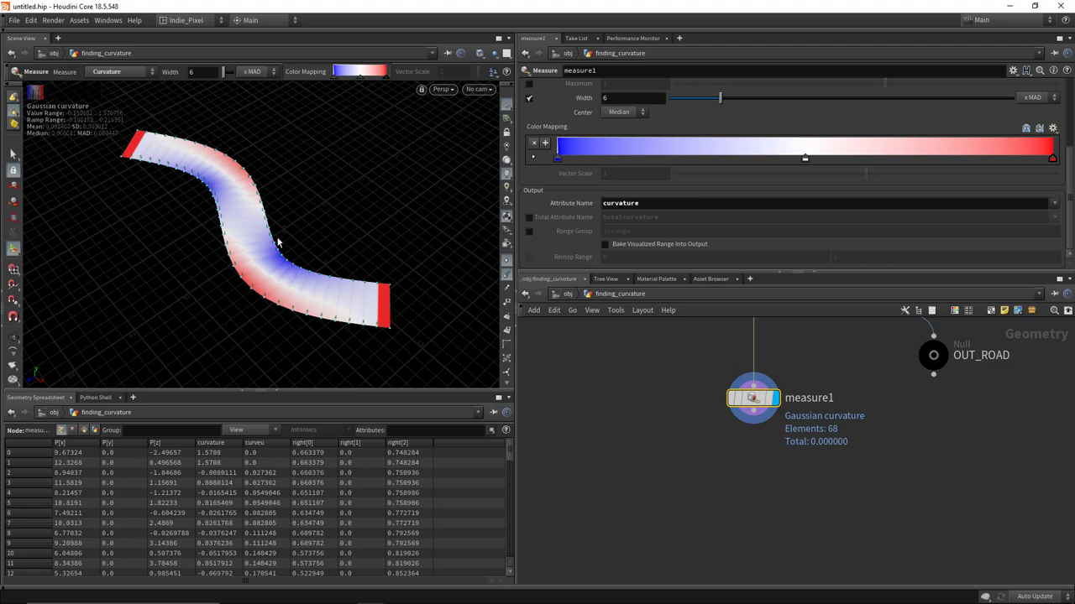
right_click(315, 262)
key("Escape")
key("Escape")
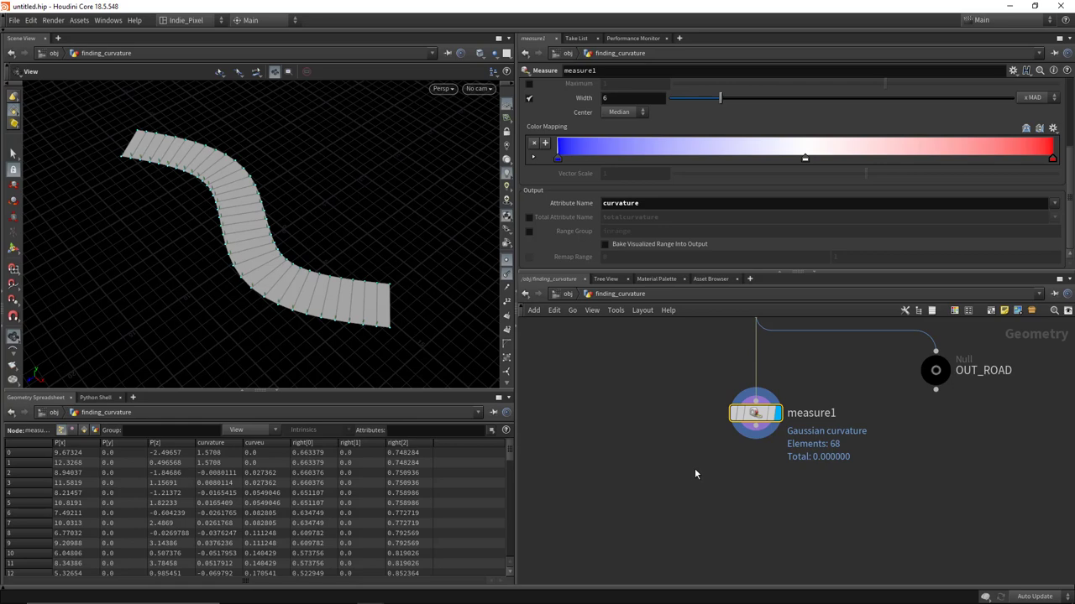
- Add an Add node connected below measure1, display it, and make it delete the geometry but keep the points
key("Tab")
left_click(739, 453)
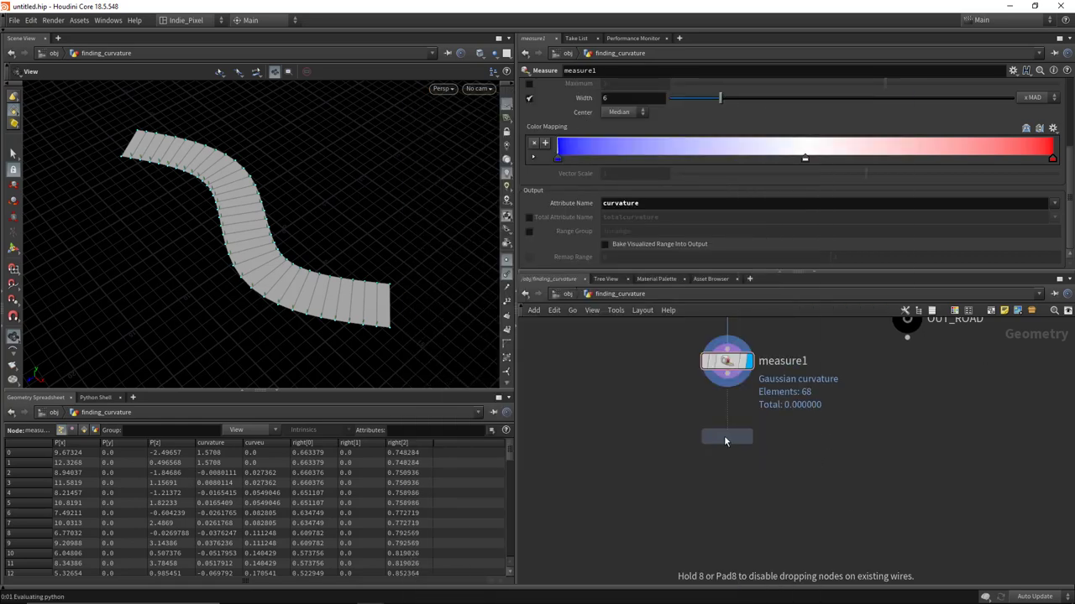
left_click(724, 435)
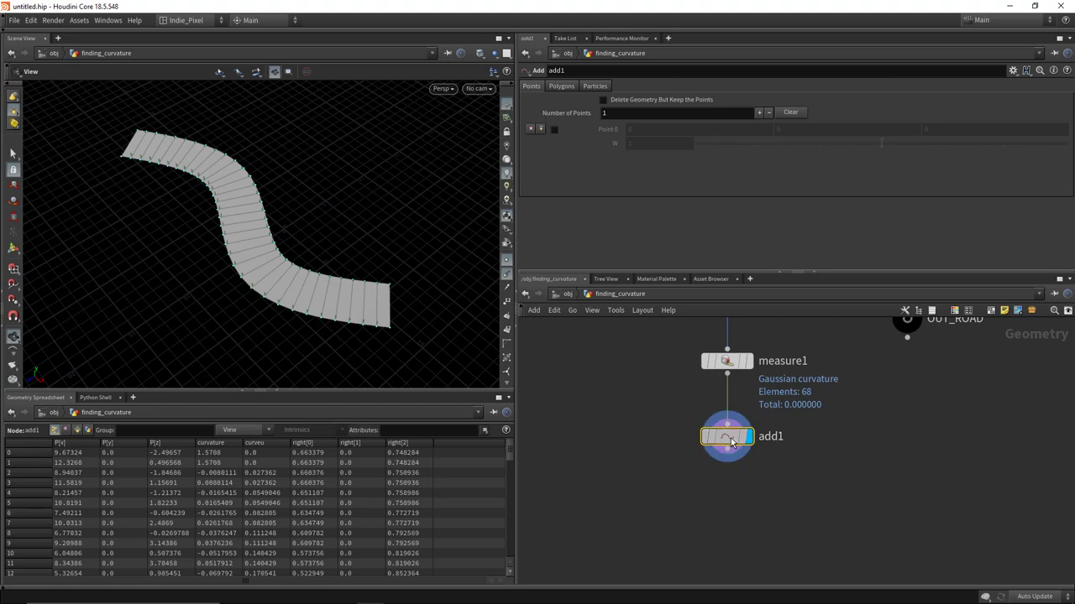
left_click(658, 101)
- Make add1 build polygons by group using Skip every Nth point with N at 2, forming one curve per ribbon edge
left_click(561, 86)
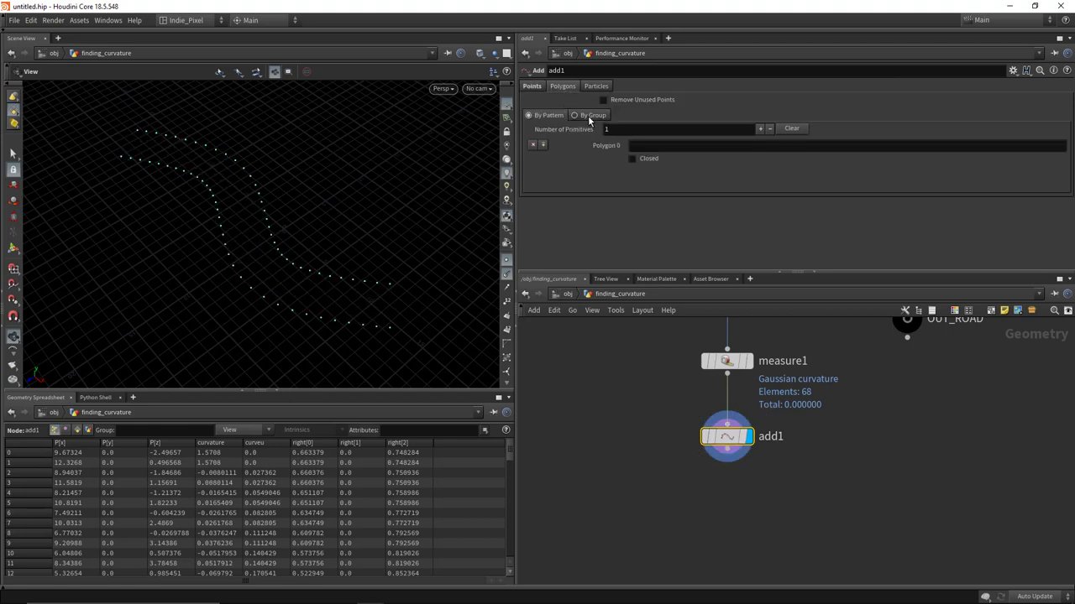
left_click(575, 116)
left_click(647, 145)
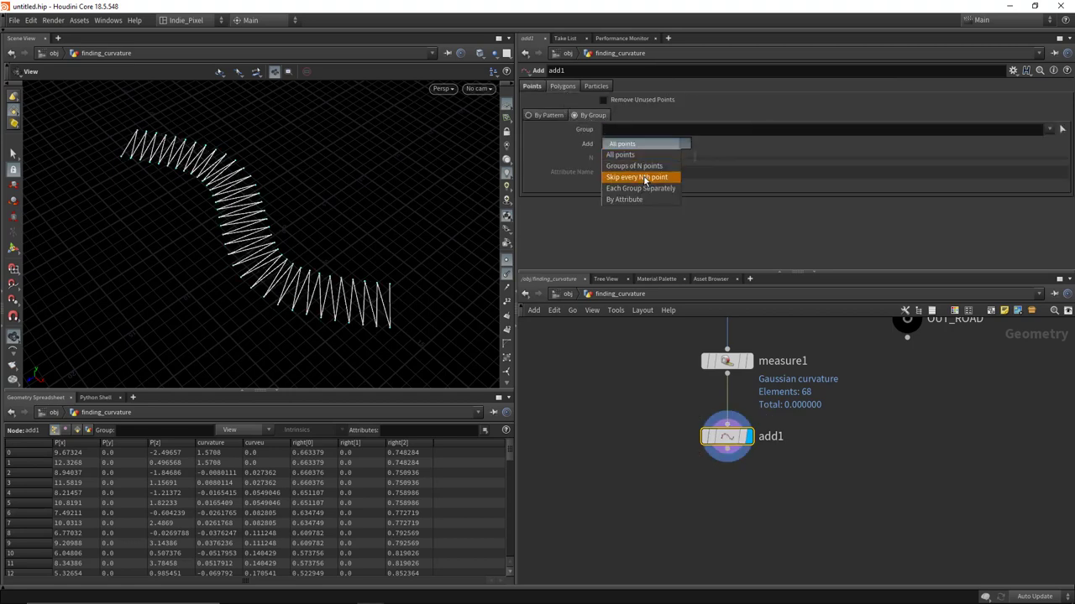
left_click(642, 175)
left_click(646, 144)
left_click(642, 176)
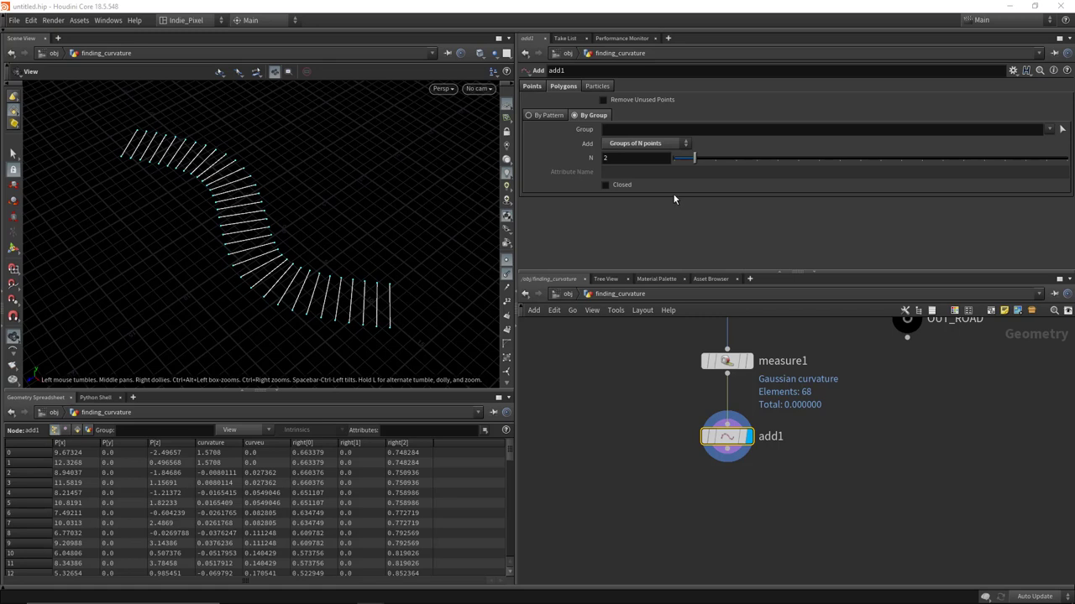
left_click(647, 144)
left_click(642, 185)
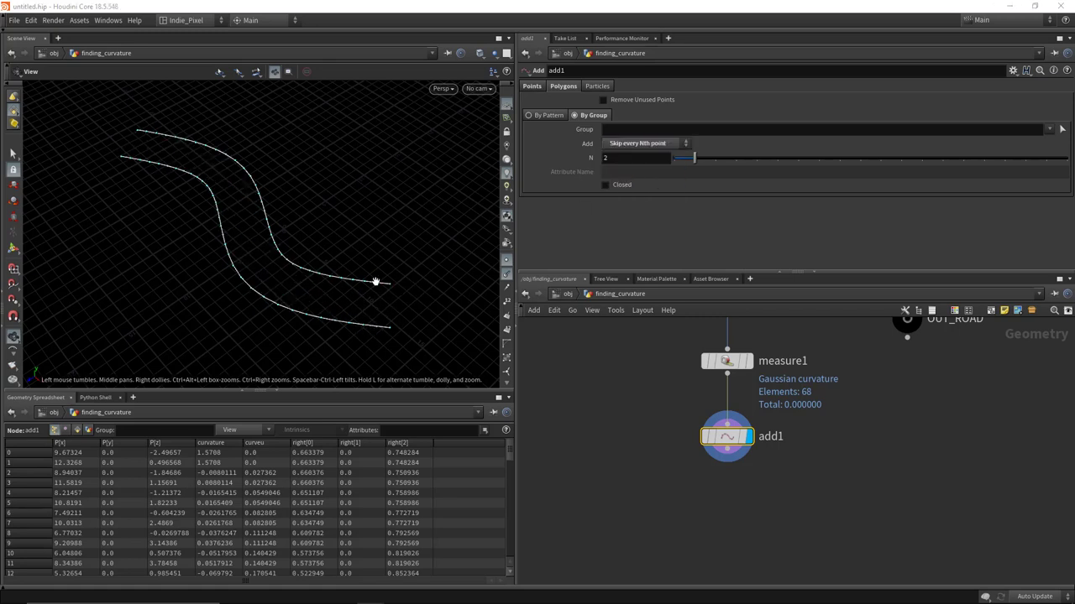
left_click_drag(361, 288, 313, 319)
mouse_move(301, 274)
left_mouse_down()
mouse_move(285, 247)
mouse_move(290, 260)
left_mouse_up()
- Add an Attribute Wrangle connected below add1 and rename it curvature_colors
middle_click_drag(741, 524, 740, 467)
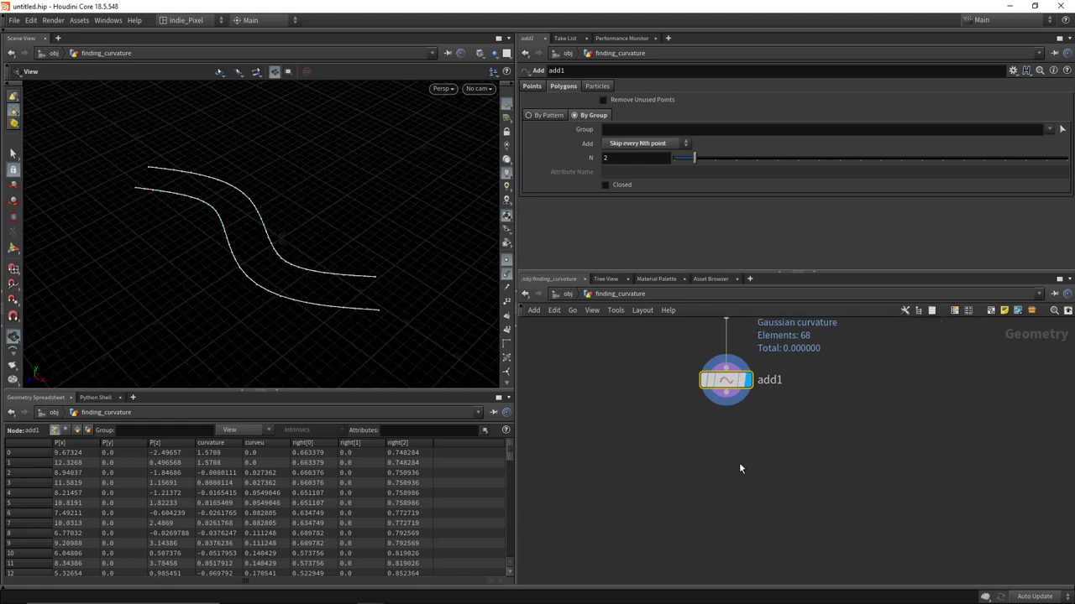
key("Tab")
type("wrangle")
key("Return")
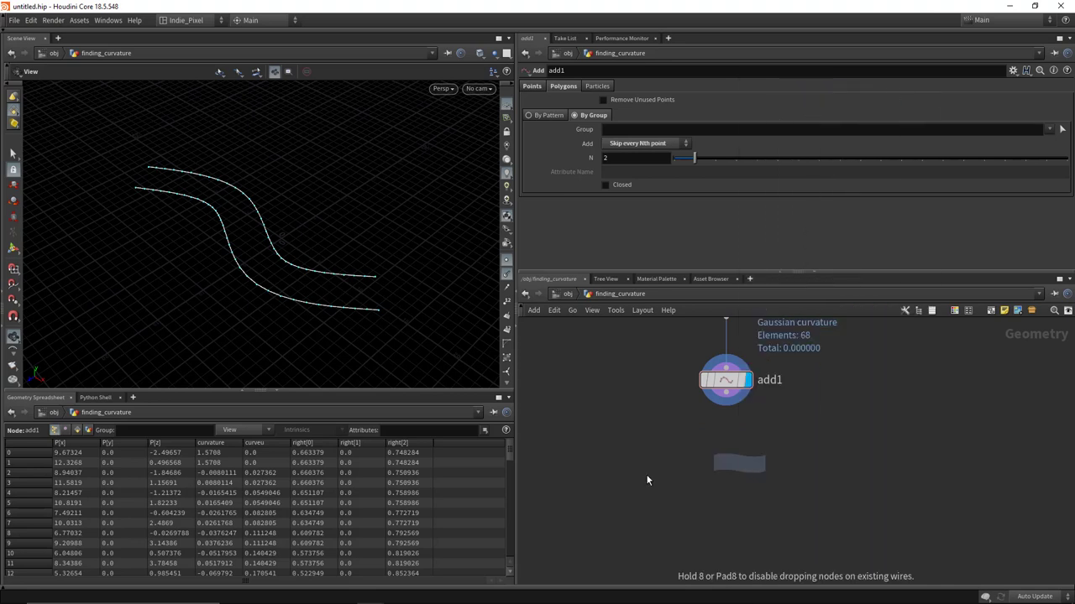
left_click(731, 466)
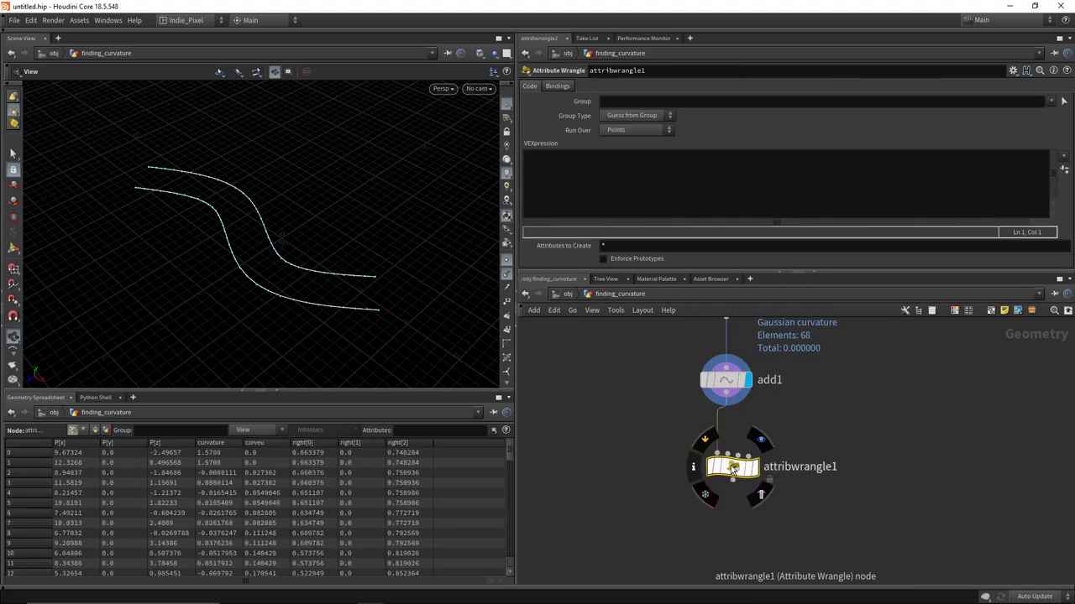
left_click_drag(735, 472, 728, 451)
double_click(779, 445)
type("curvature_color")
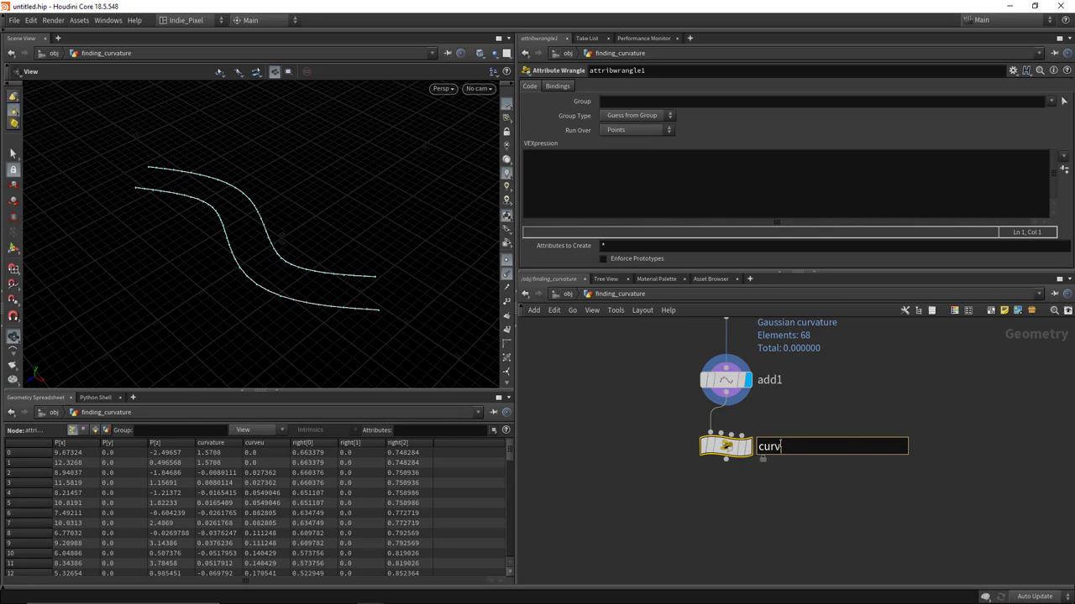
type("s")
key("Return")
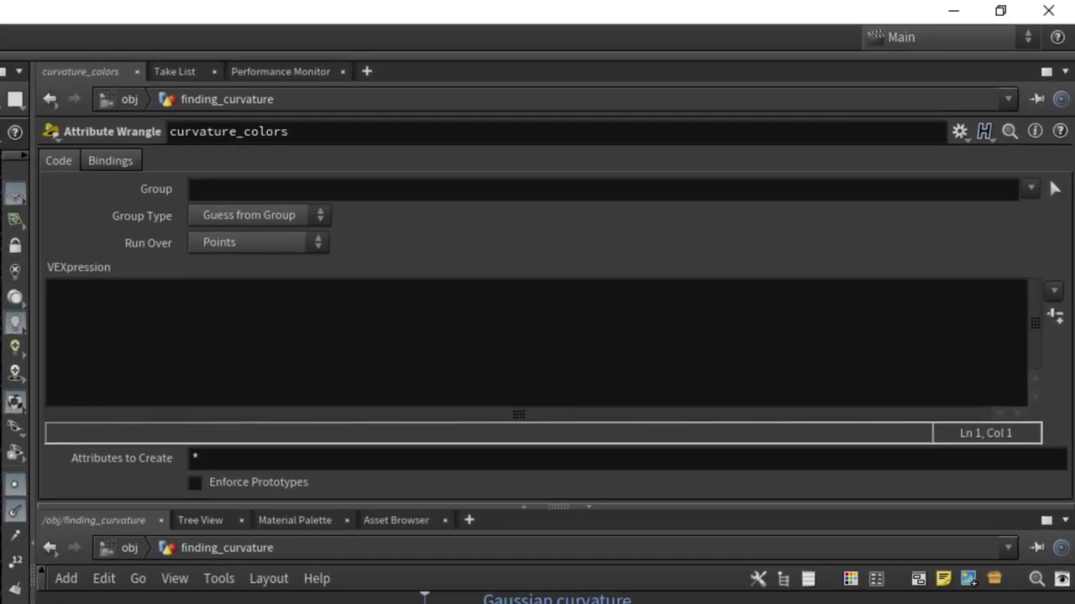
left_click(323, 315)
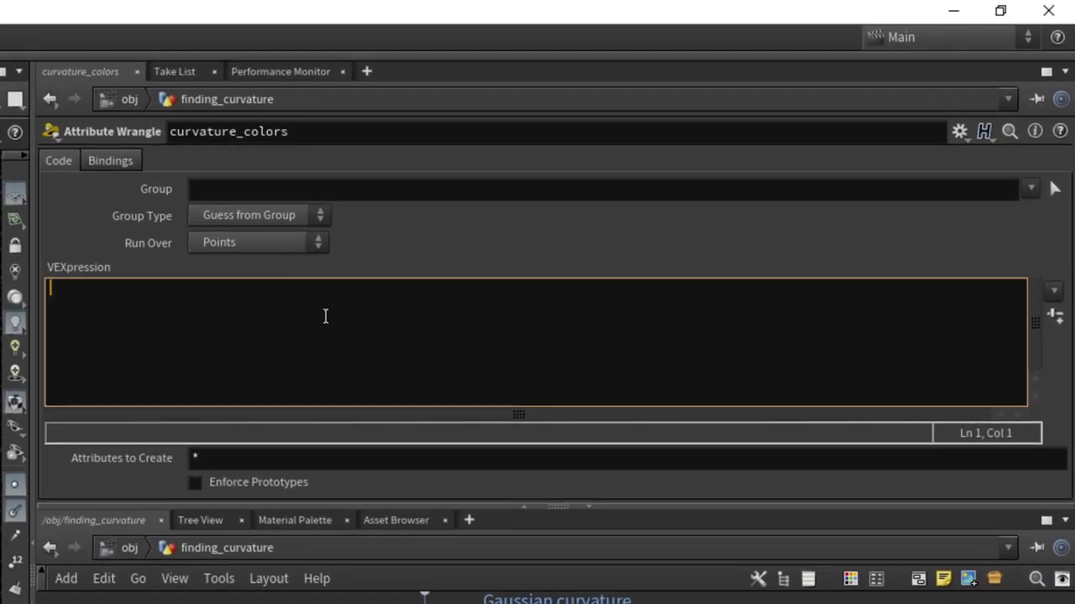
type("@Cd = 0;")
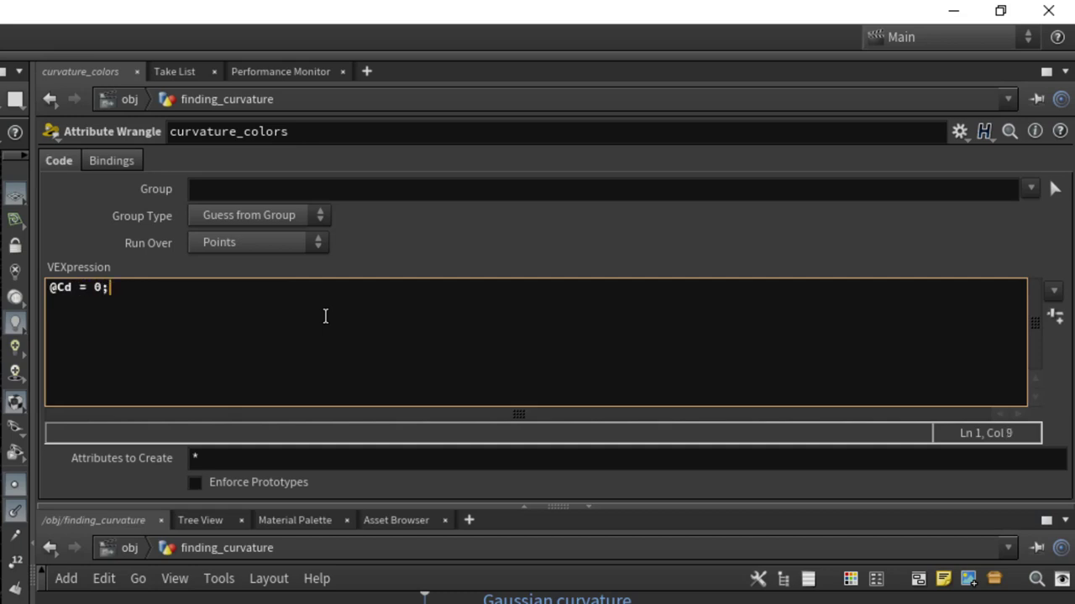
key("Return")
type("if(f@")
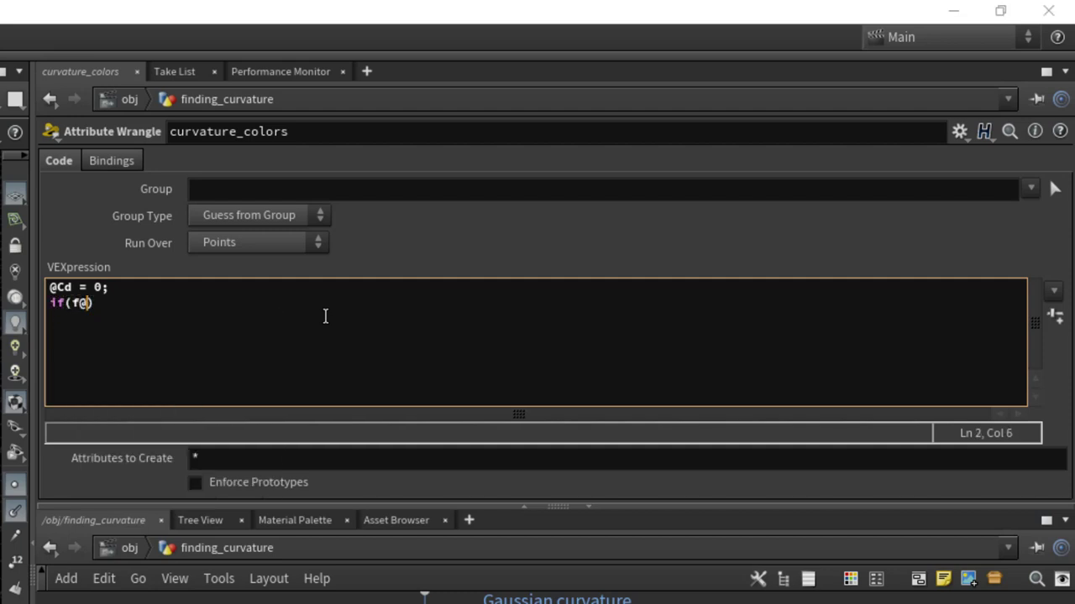
type("curvature > 0)")
key("Return")
type("{")
key("Return")
type("}")
key("Up")
key("Return")
key("Tab")
type("@C")
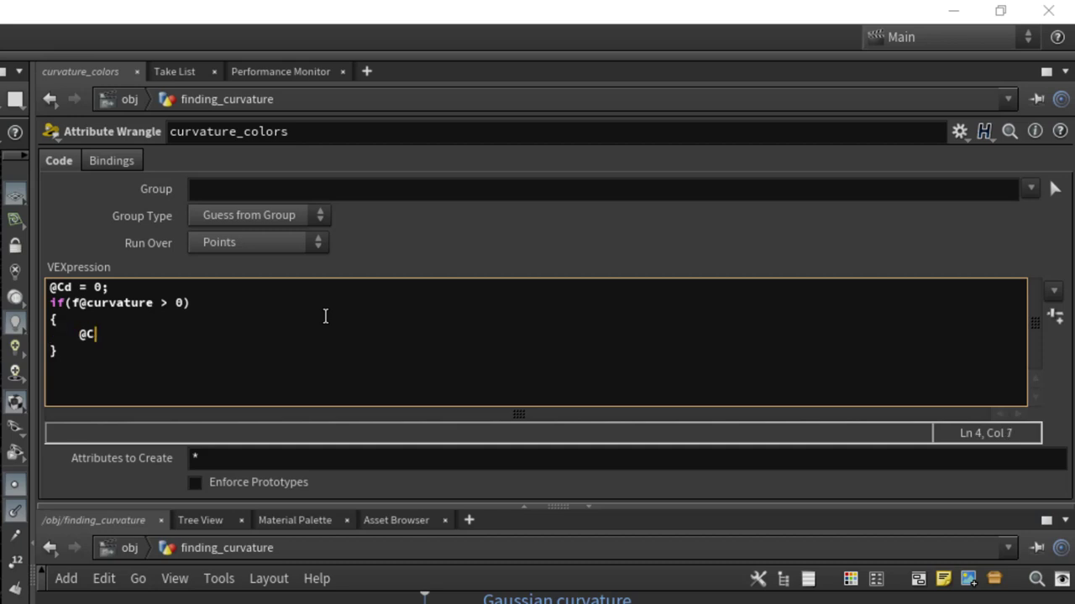
type("d = {1,0,0")
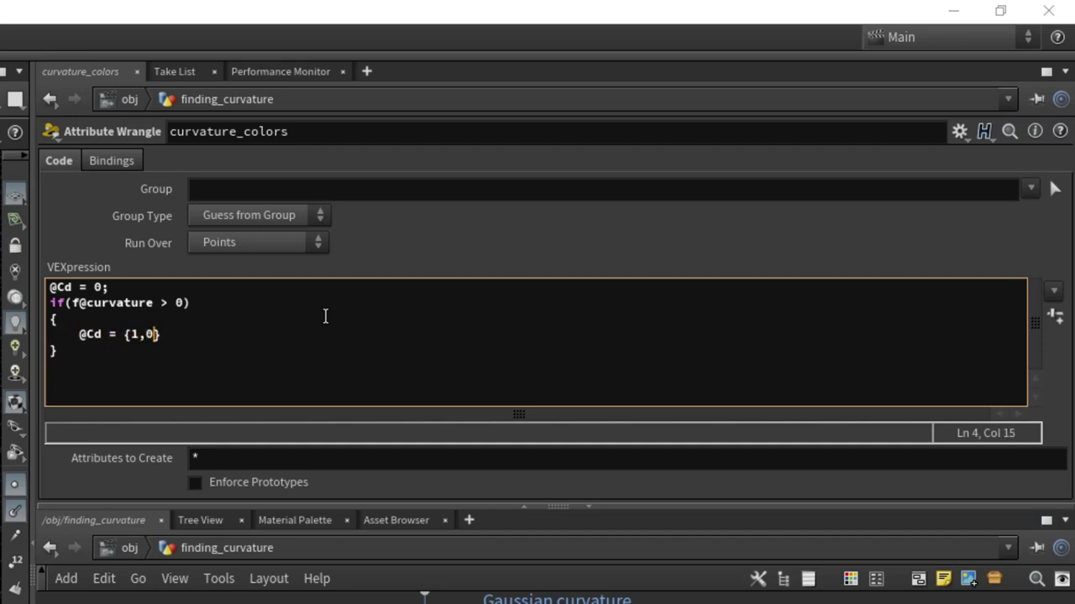
key("Right")
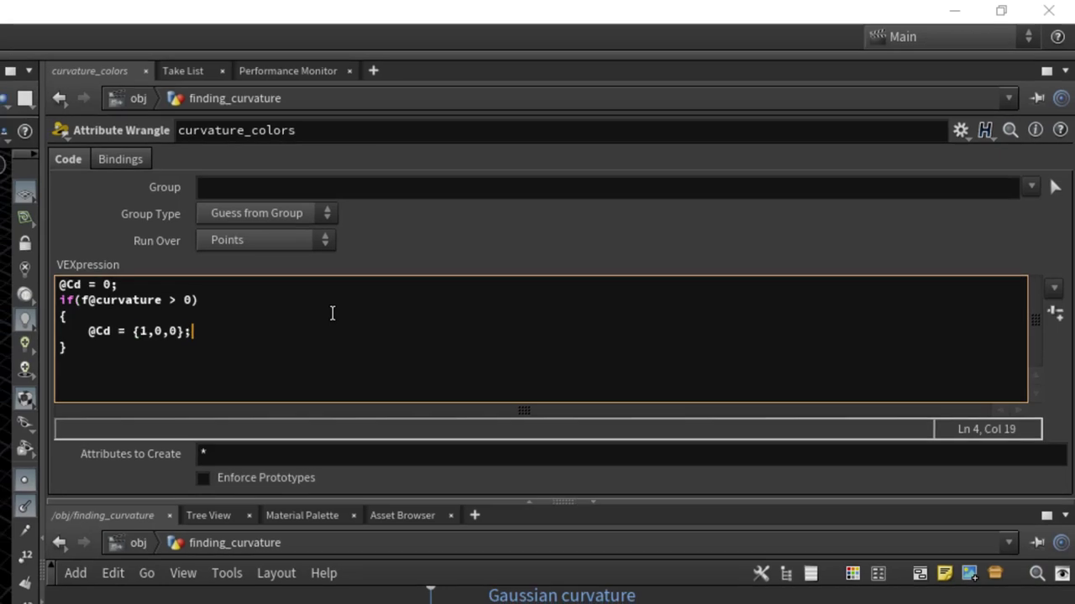
type(";")
key("Down")
left_click_drag(199, 221, 351, 278)
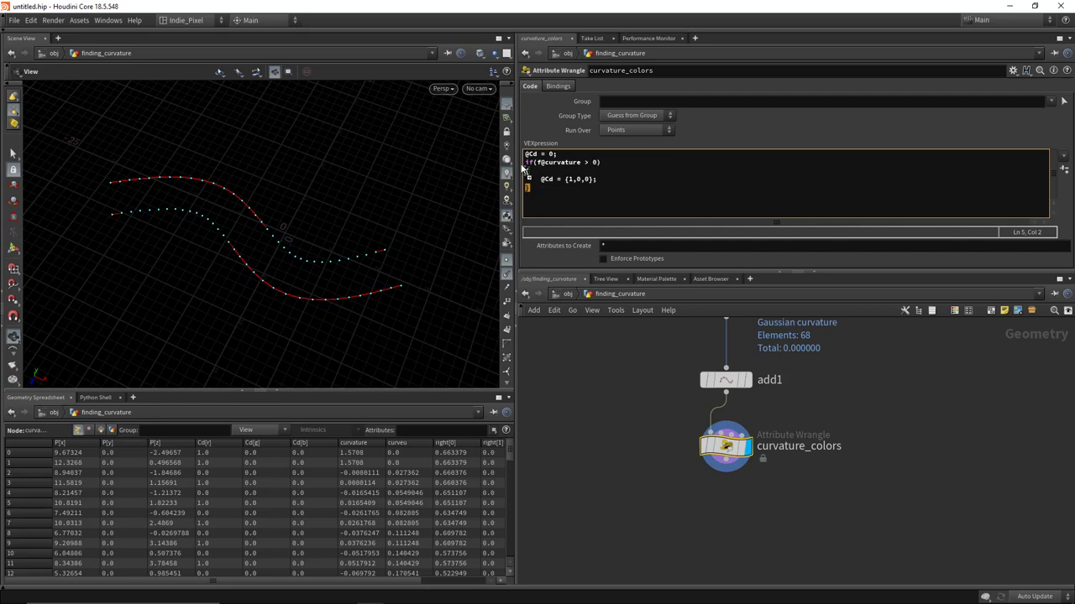
- Duplicate the if(f@curvature > 0) block below the original, separated by a blank line
key("ctrl+a")
key("ctrl+c")
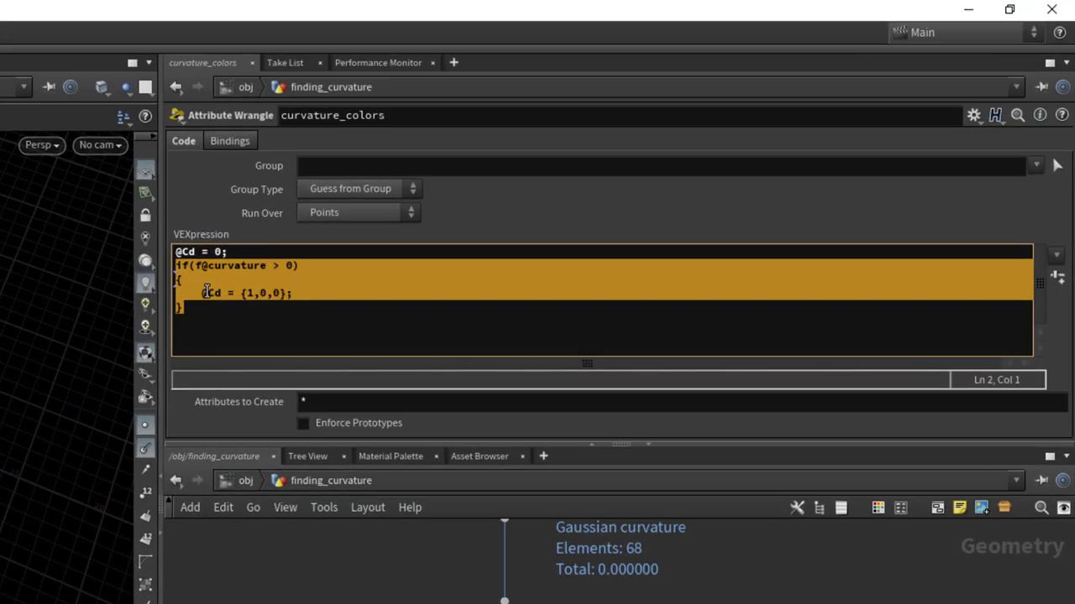
left_click(551, 190)
key("Return")
key("Return")
key("ctrl+v")
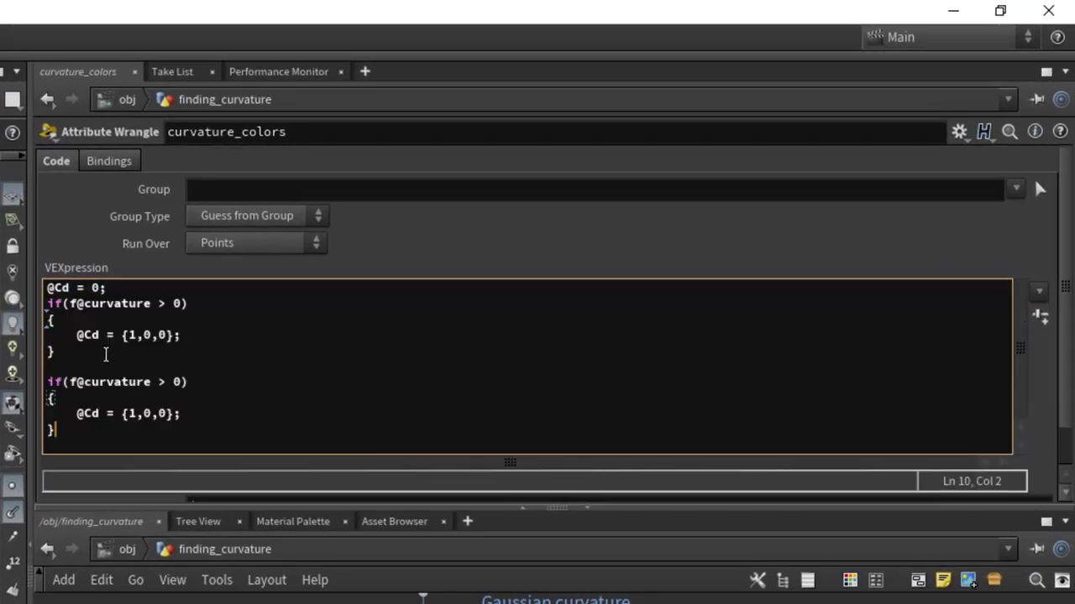
- Change the duplicated block's condition to f@curvature < 0 and its color to {0,1,0}
left_click(167, 381)
key("BackSpace")
type("<")
key("Down")
key("Down")
key("Left")
key("Left")
key("BackSpace")
type("1")
key("Left")
key("Left")
key("BackSpace")
type("0")
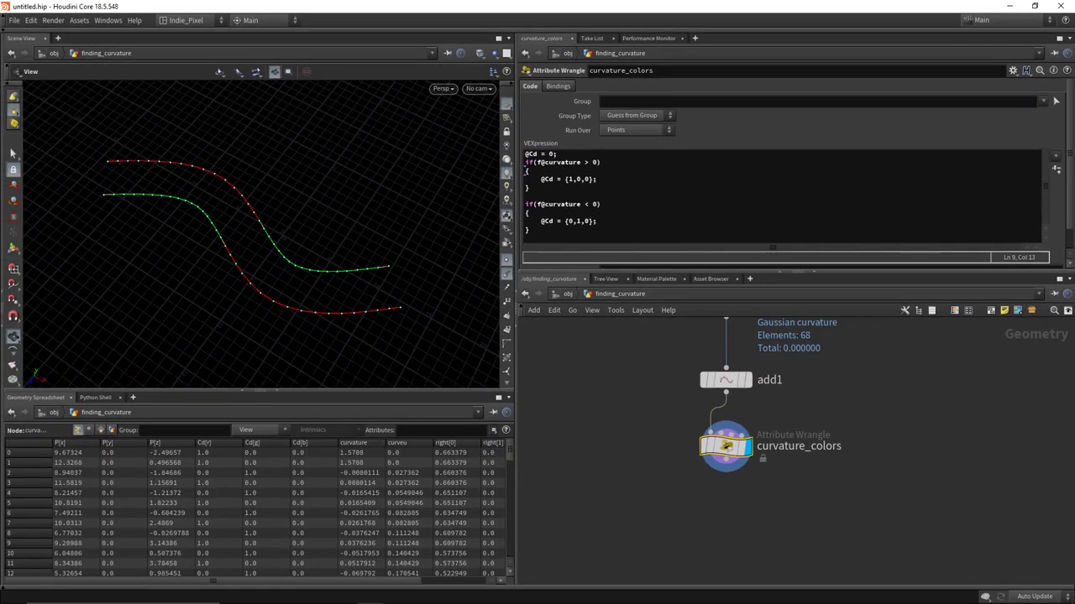
left_click_drag(303, 266, 422, 269)
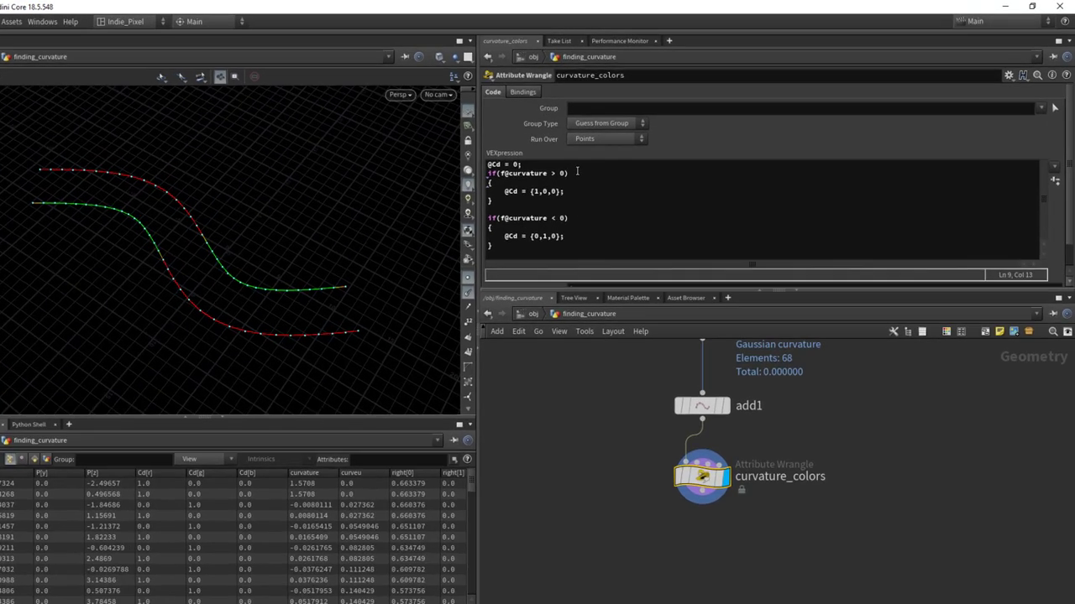
left_click(676, 173)
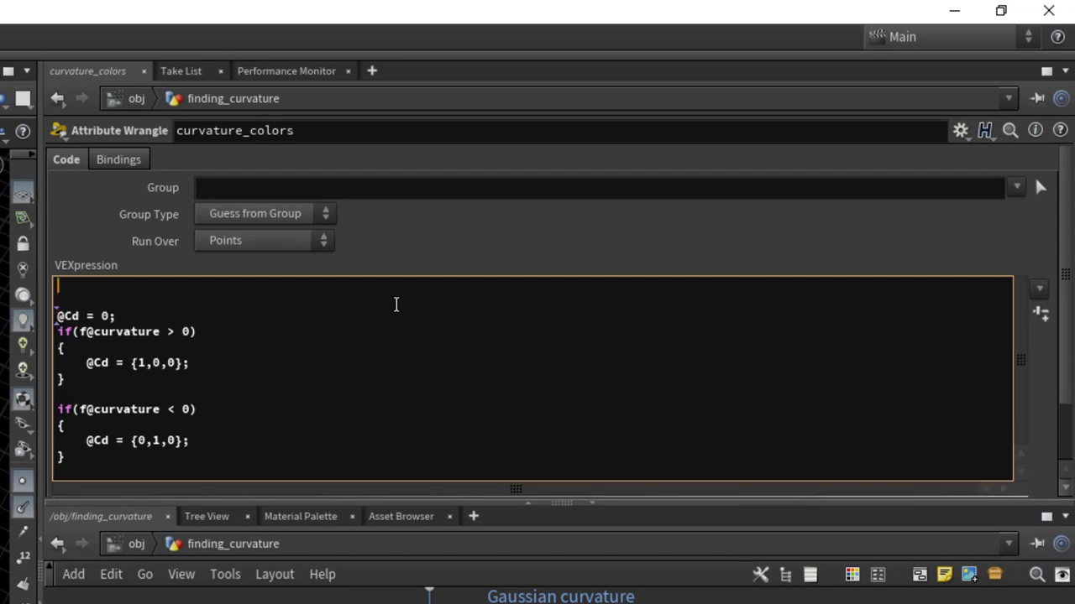
key("Return")
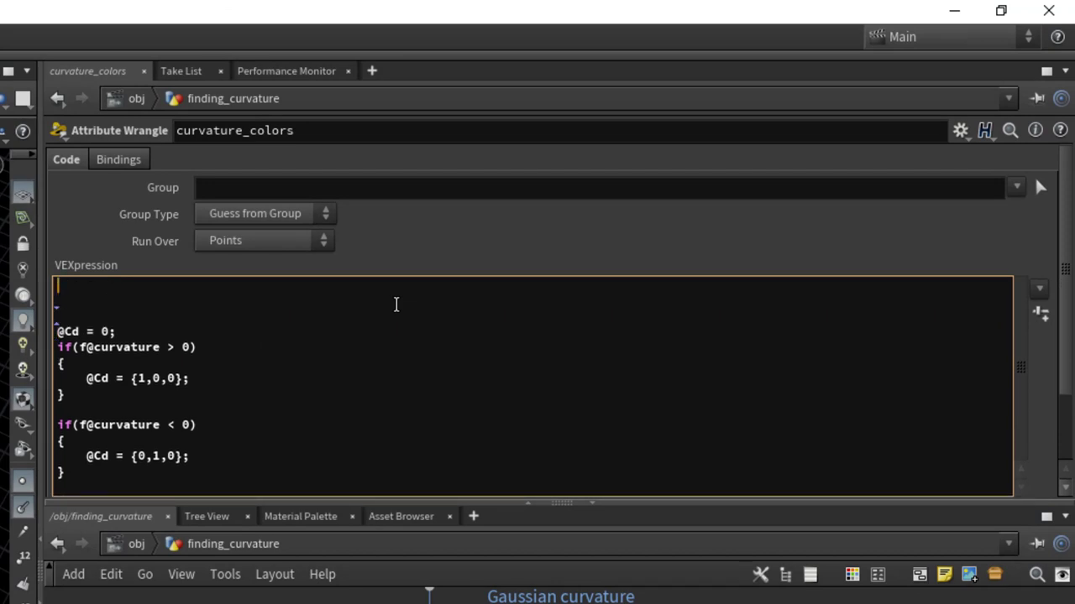
type("int")
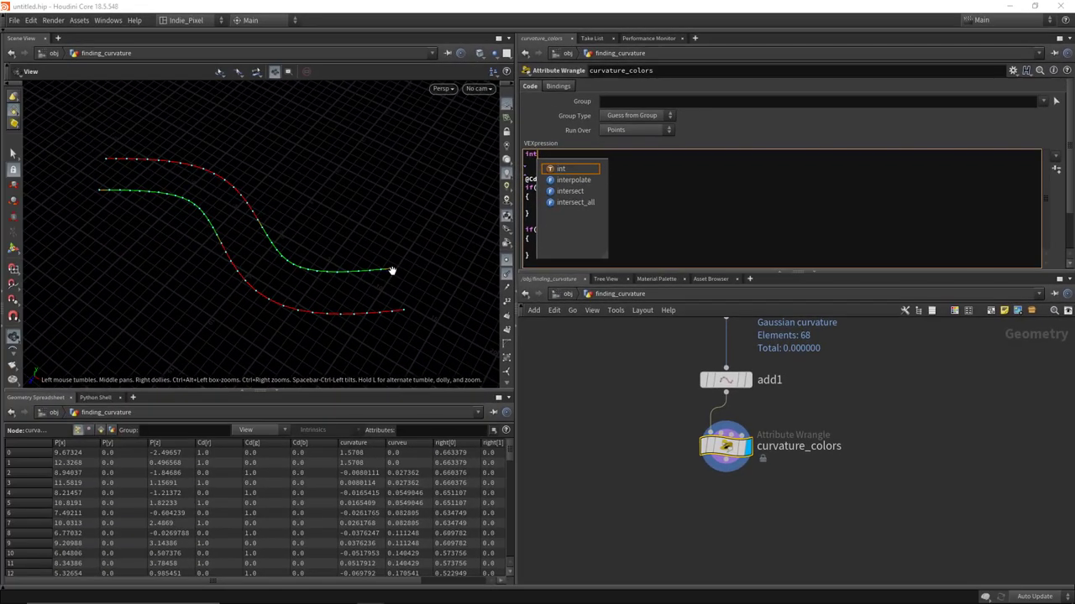
- Comment out the incomplete int line and examine the colors at the end point of the inner curve
left_click(409, 276)
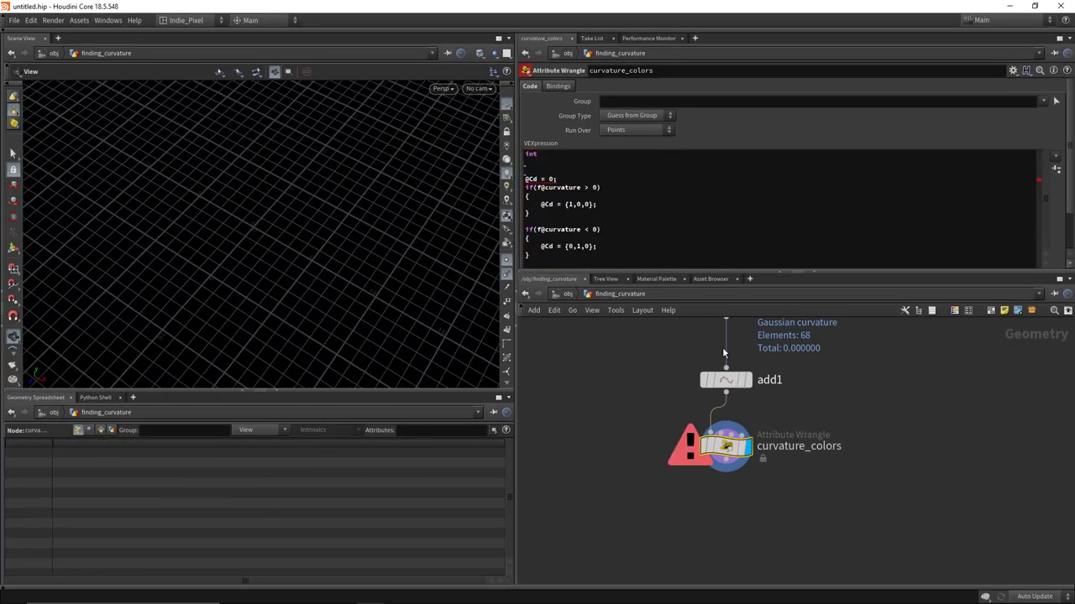
left_click(544, 157)
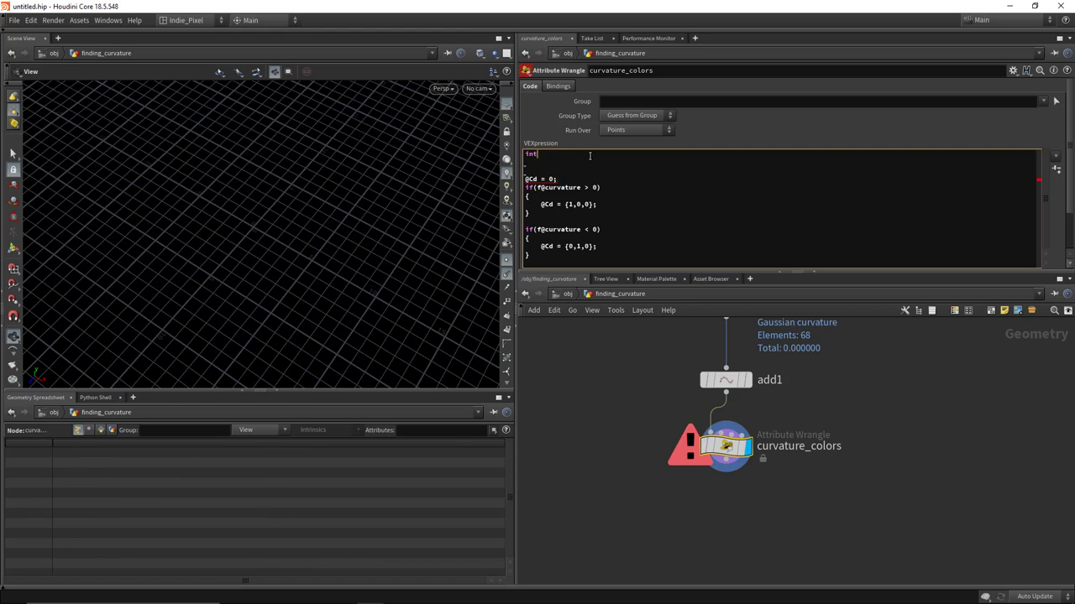
type("//")
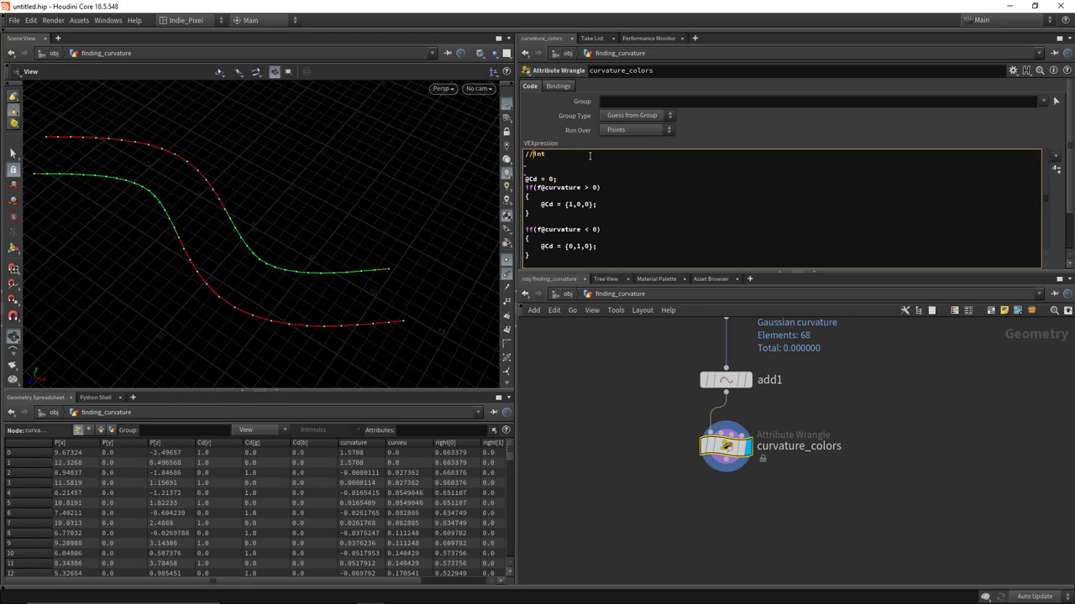
mouse_move(391, 267)
left_mouse_down()
mouse_move(420, 252)
mouse_move(381, 267)
left_mouse_up()
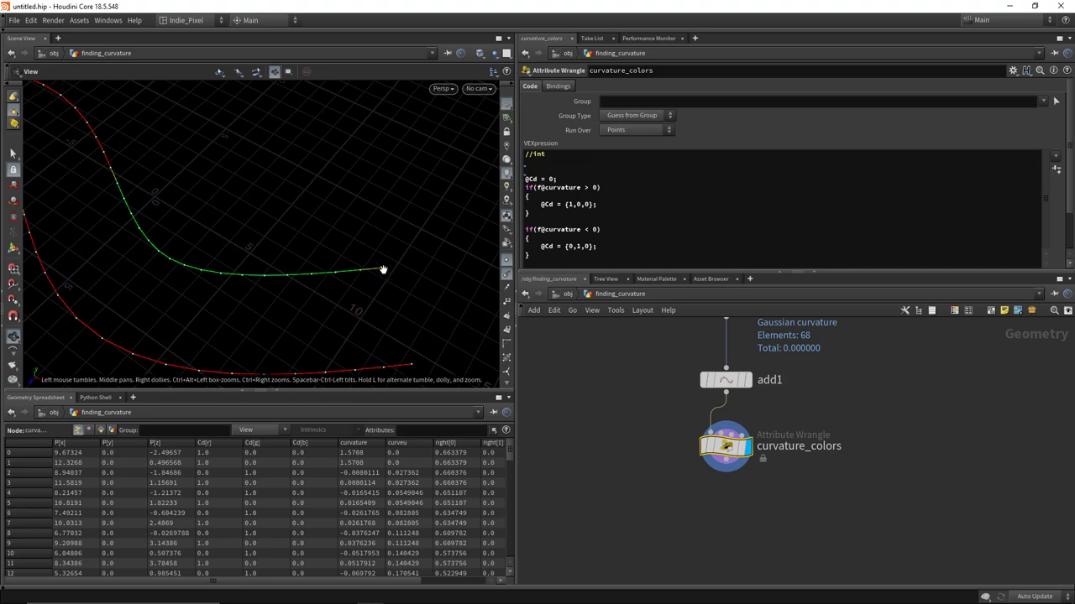
mouse_move(359, 274)
left_mouse_down()
mouse_move(446, 262)
mouse_move(348, 276)
left_mouse_up()
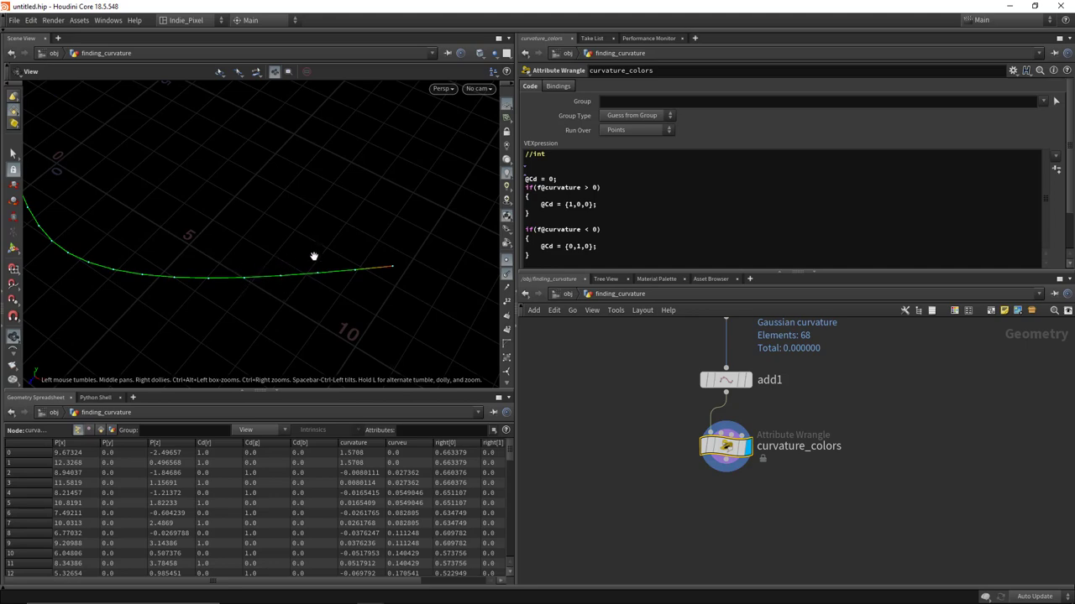
- Uncomment the incomplete int line in the curvature_colors code and extend it to the declaration int numneighs =
left_click(592, 158)
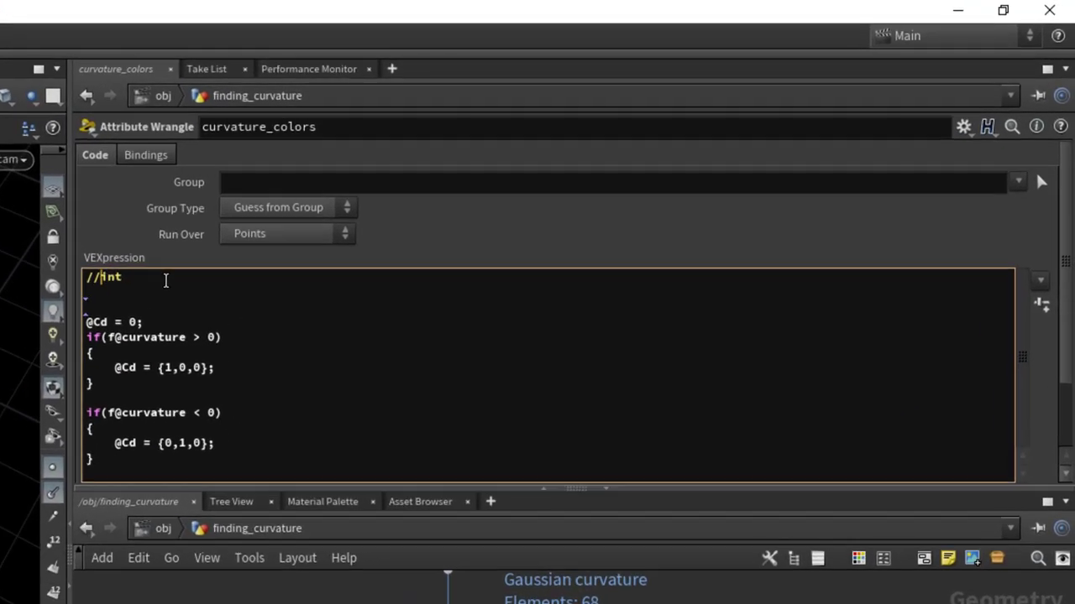
key("Home")
key("Delete")
key("Delete")
key("End")
type("numneighs = ")
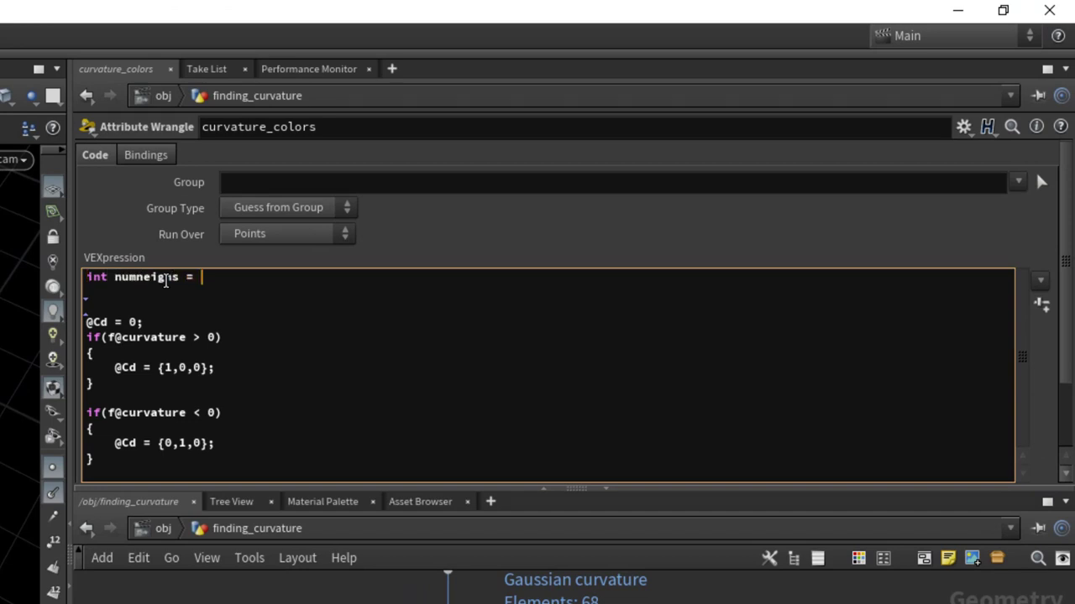
type("neigh")
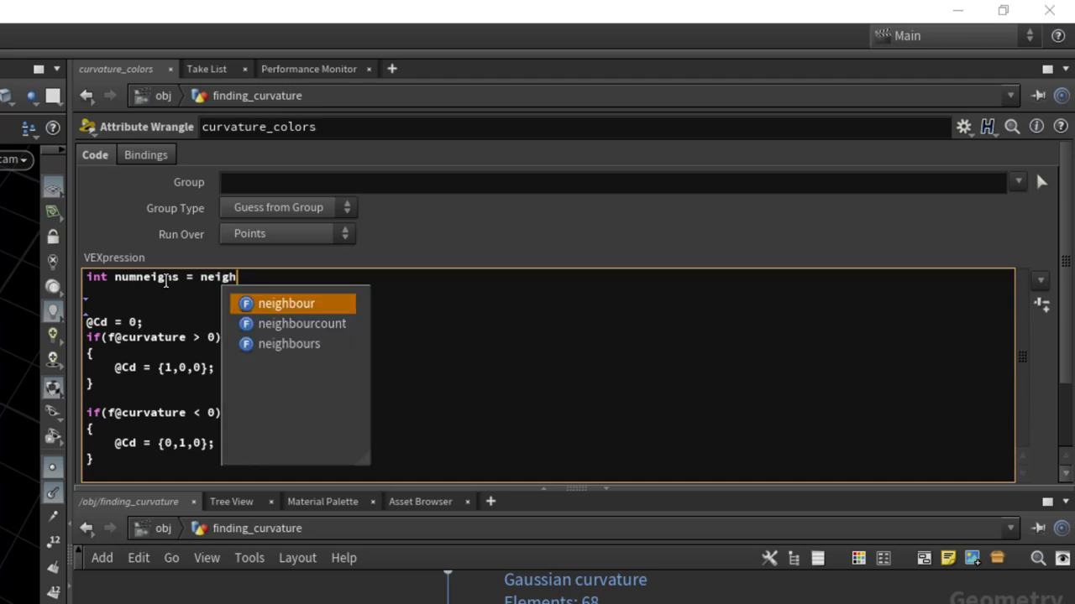
key("Down")
key("Return")
type("(")
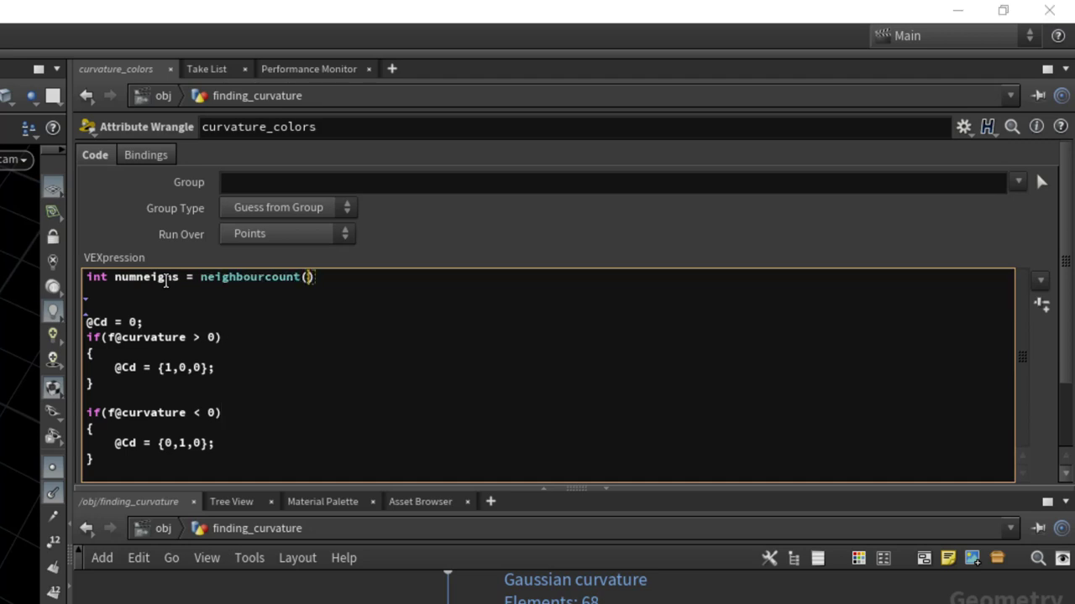
type("0, ")
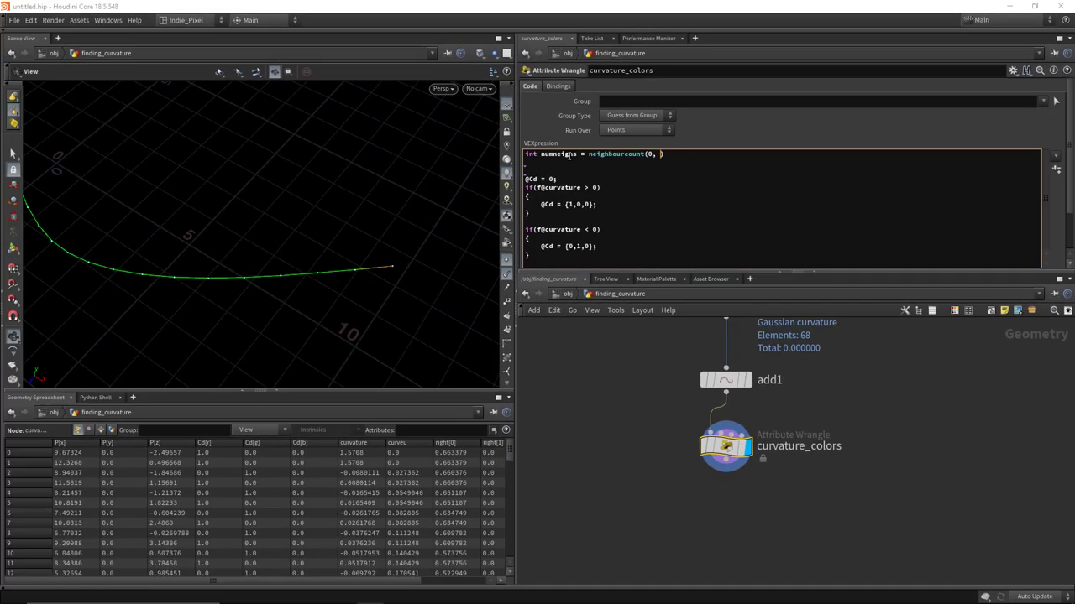
type("@p")
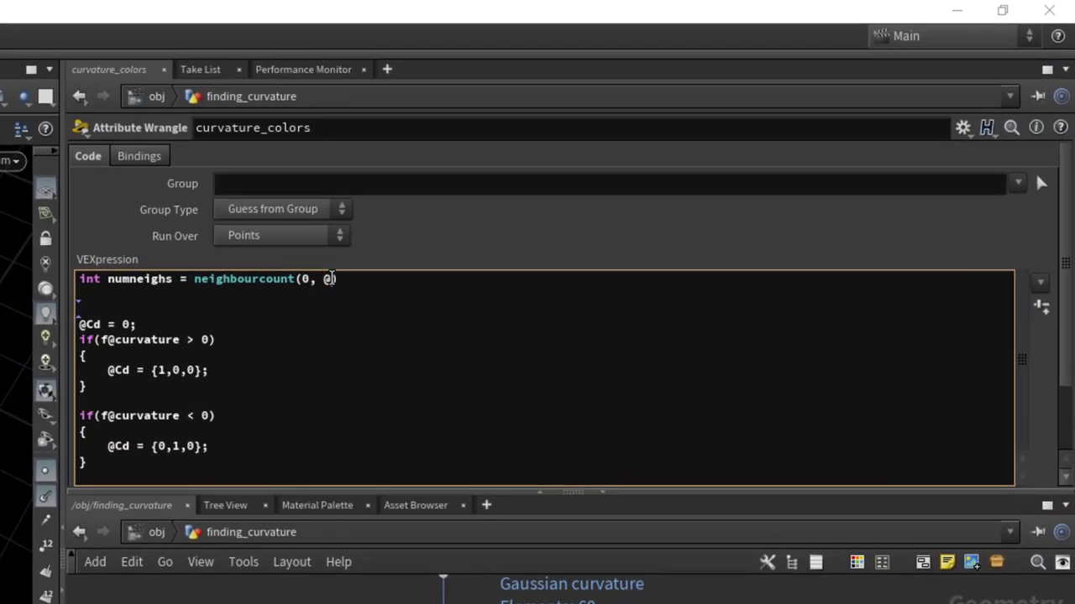
key("Escape")
type("p")
key("BackSpace")
type("ptnum);")
key("Return")
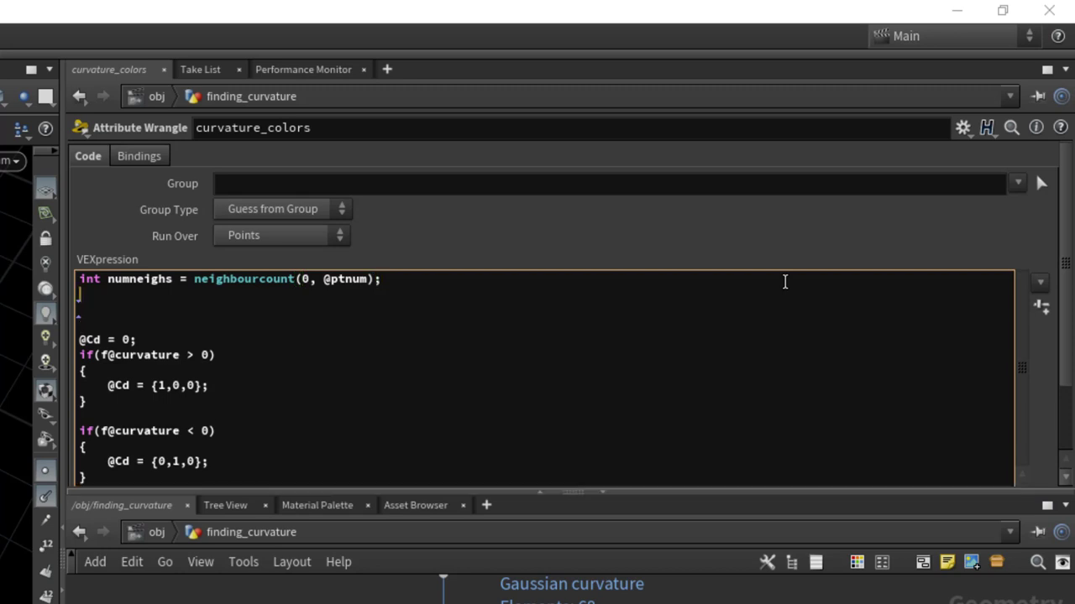
- Write an if(numneighs == 1) block containing f@curvature = 0; and check the ends of both curves
type("if(numneighs == 1")
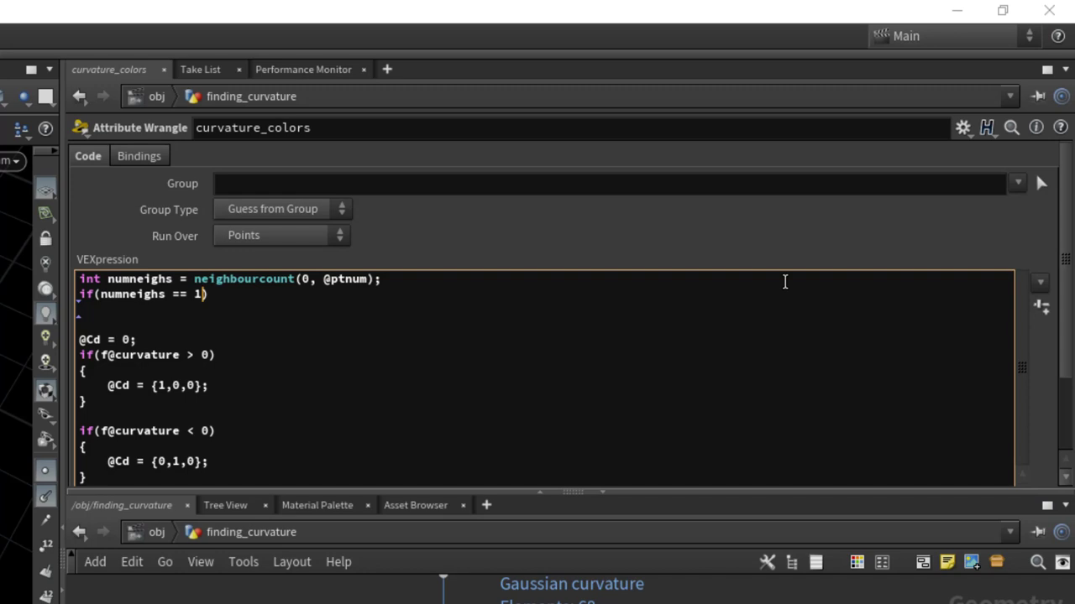
key("Return")
type("{")
key("Return")
type("}")
key("Up")
key("End")
key("Return")
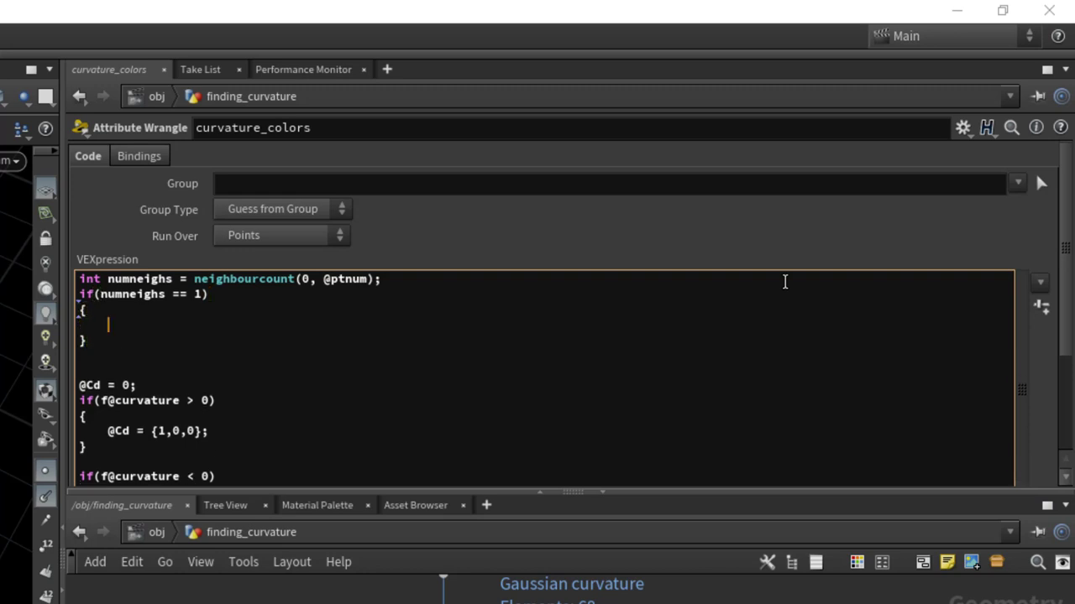
type("f@curvature = 0;")
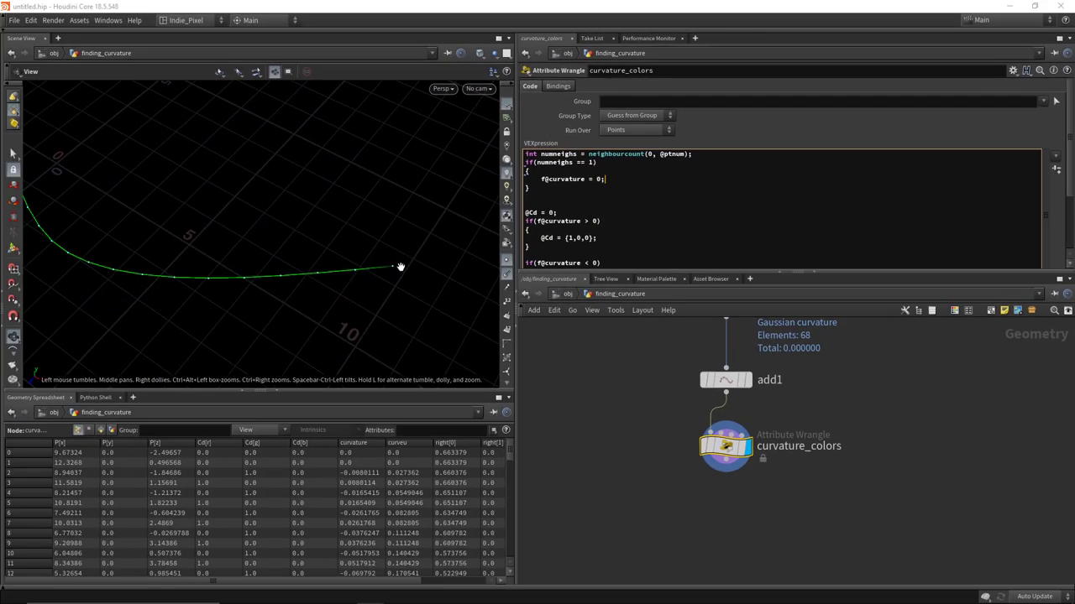
left_click(311, 277)
scroll(312, 277, "down", 3)
left_click_drag(415, 310, 371, 273)
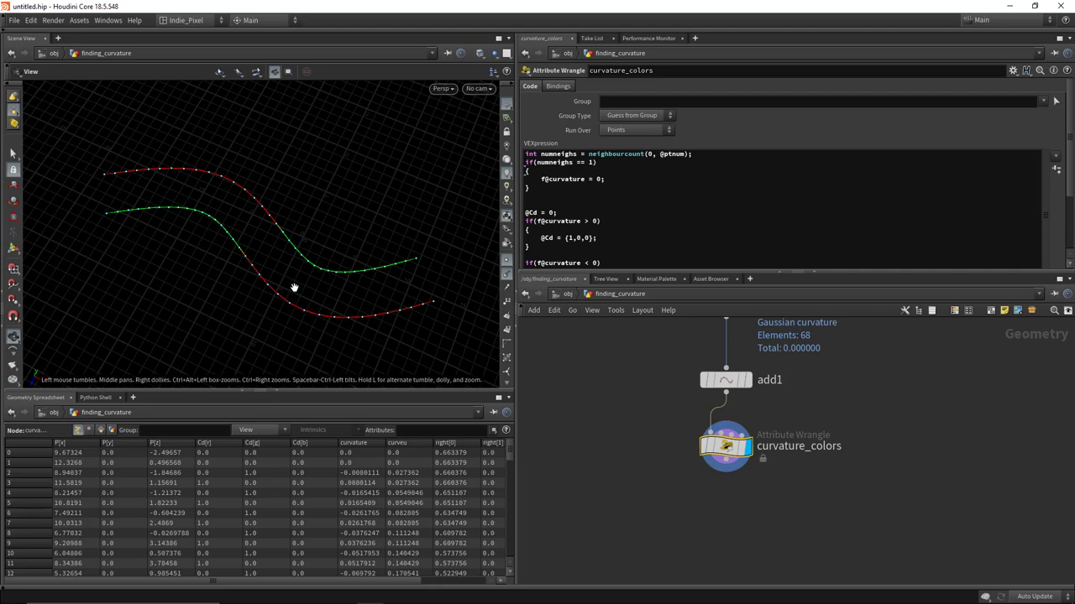
- Add a Convert Line node below curvature_colors, wire it to that node's output and display it
left_click_drag(797, 272, 798, 188)
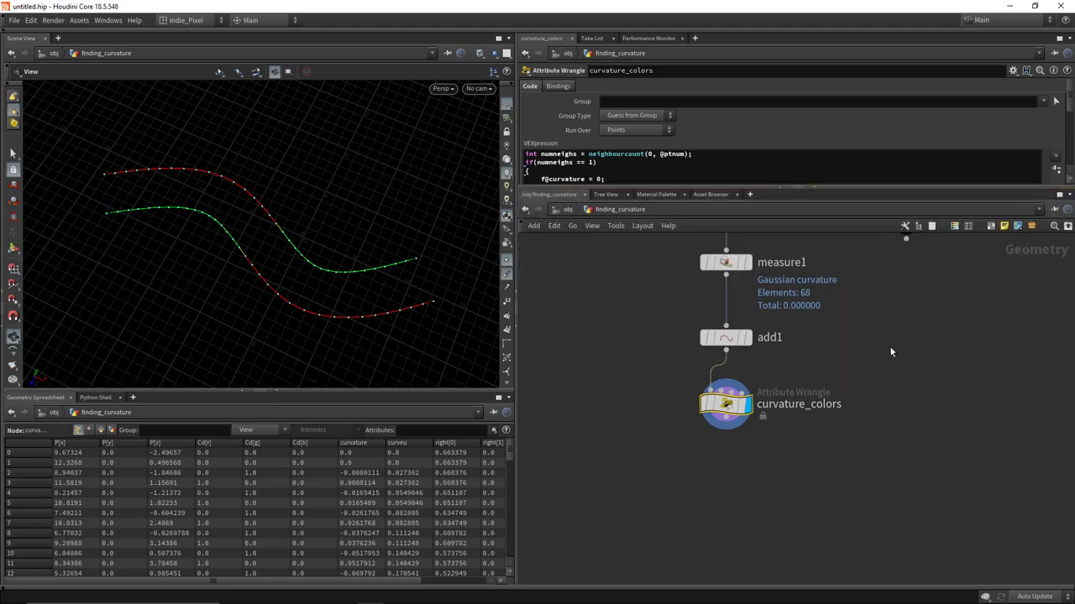
middle_click_drag(739, 496, 739, 422)
key("Tab")
type("conver")
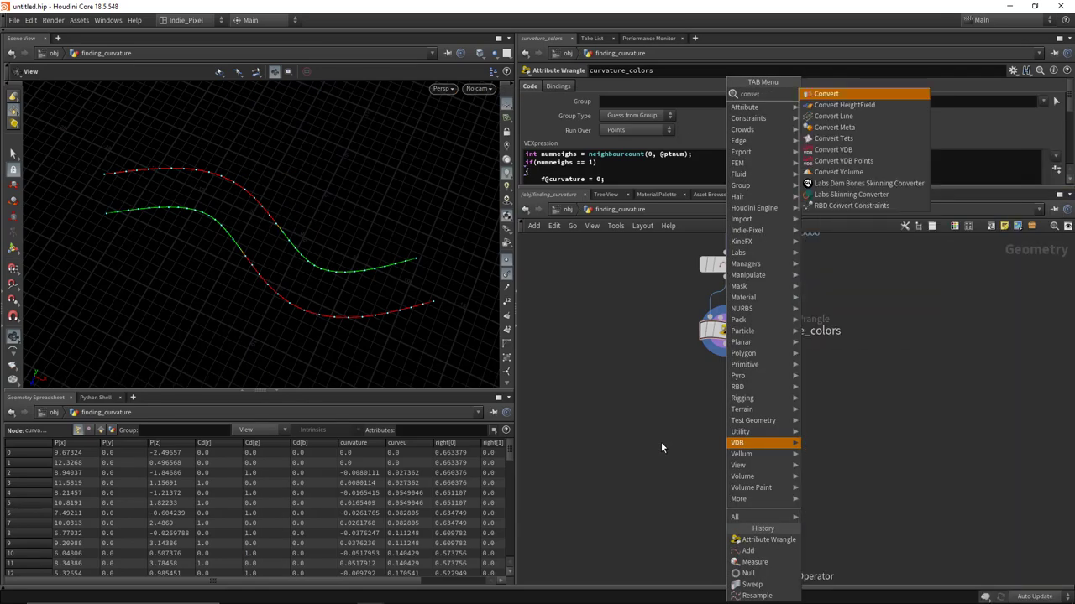
key("Down")
key("Down")
key("Return")
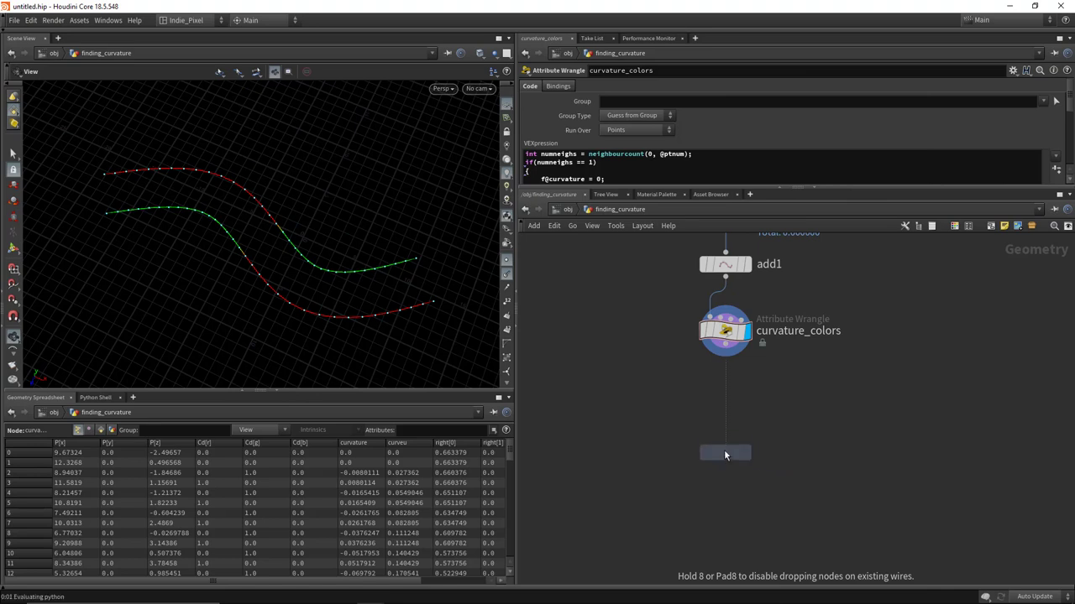
left_click(725, 443)
left_click_drag(726, 345, 725, 430)
left_click(748, 443)
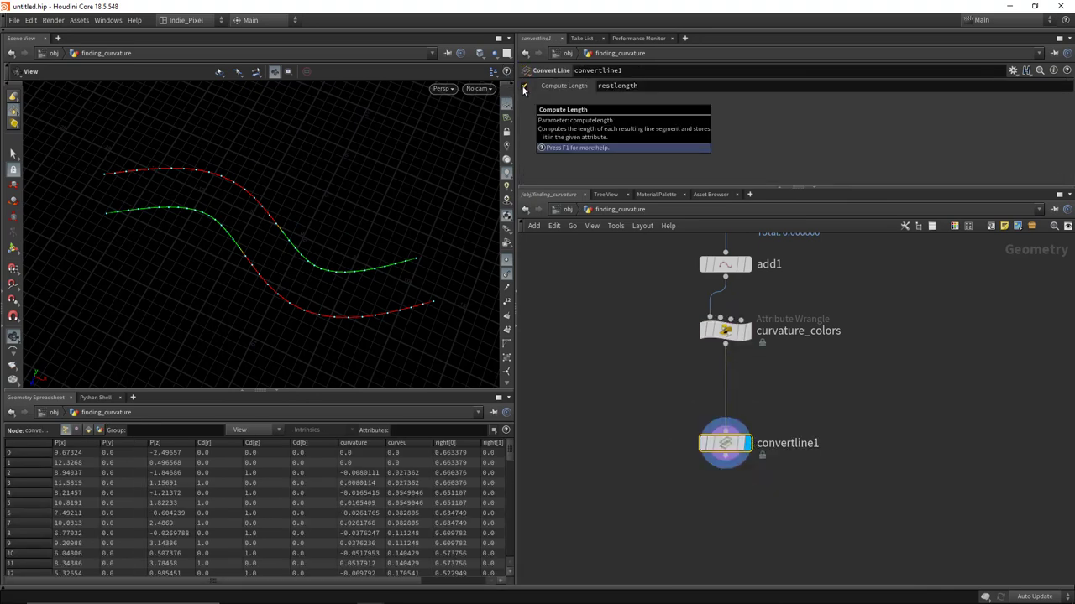
- Turn off Compute Length on the Convert Line node
left_click(524, 86)
left_click_drag(327, 588, 398, 577)
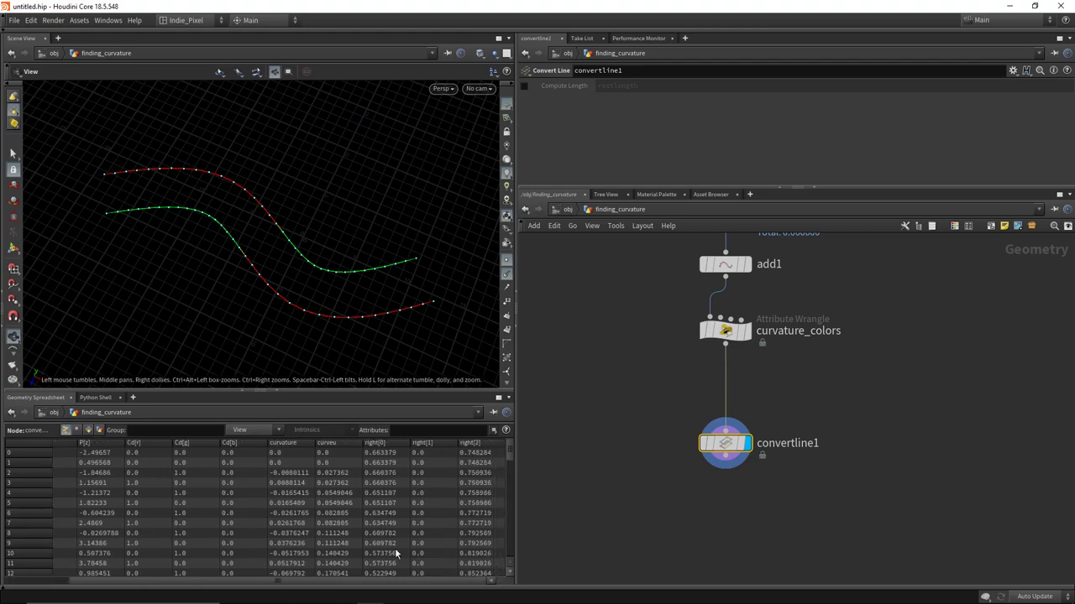
scroll(768, 440, "down", 2)
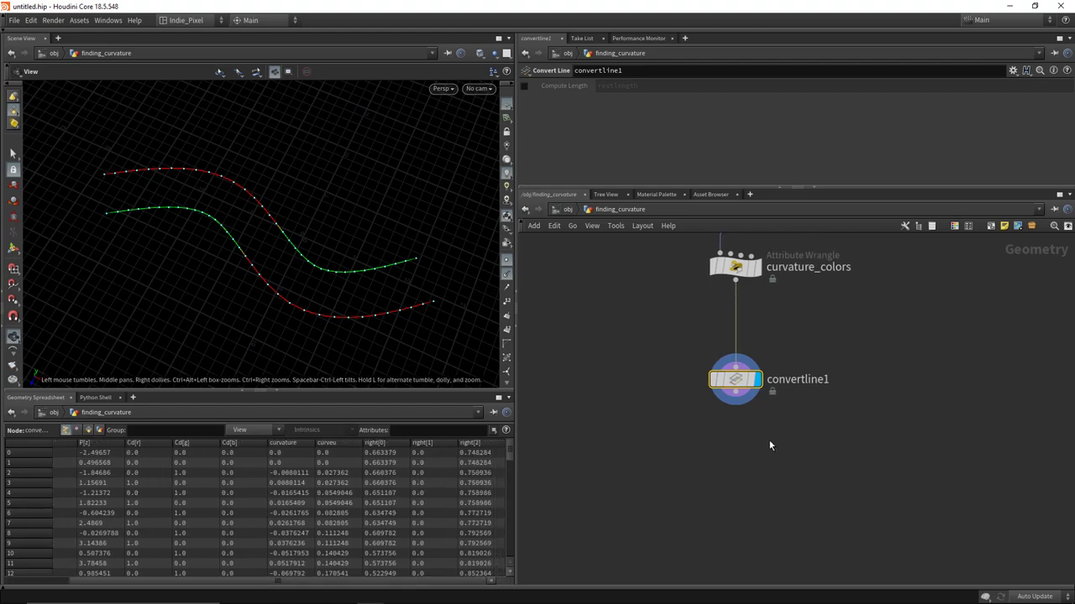
- Add an Attribute Promote node connected below convertline1 and display its output
left_click(746, 455)
key("Tab")
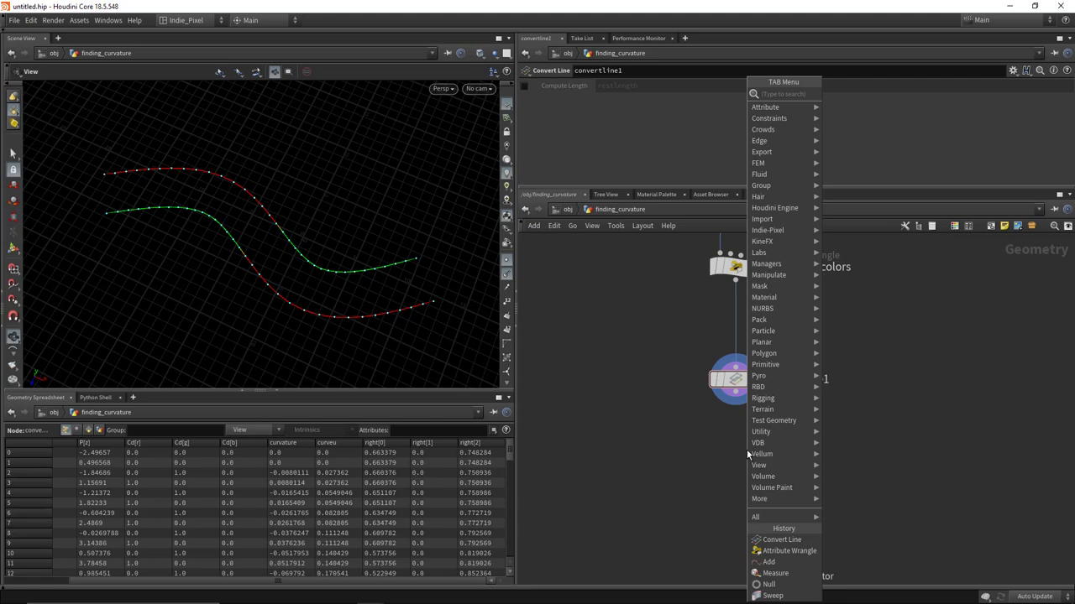
type("attr")
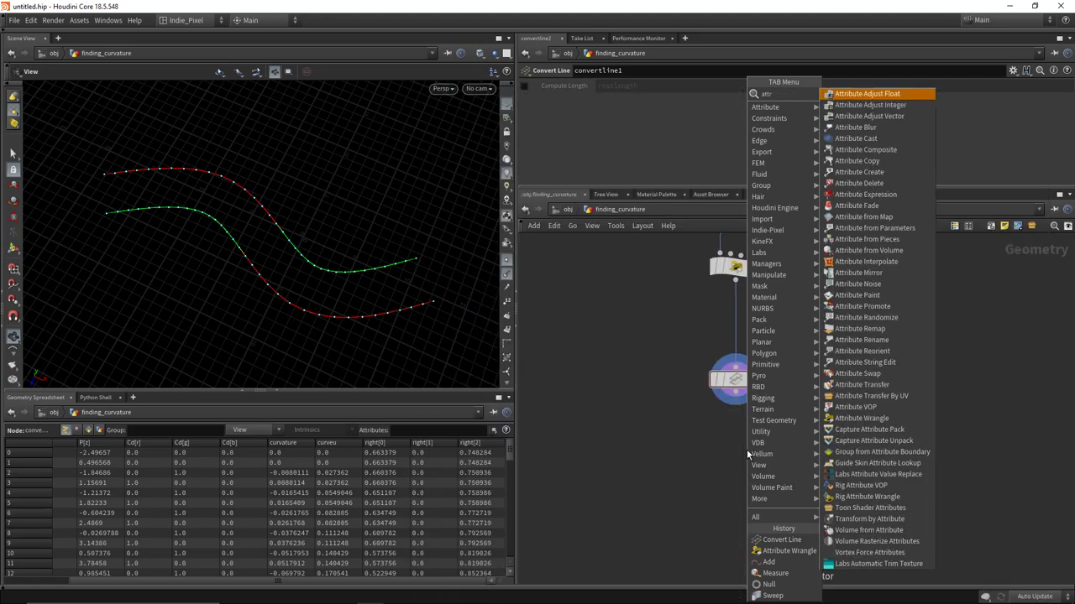
left_click(860, 328)
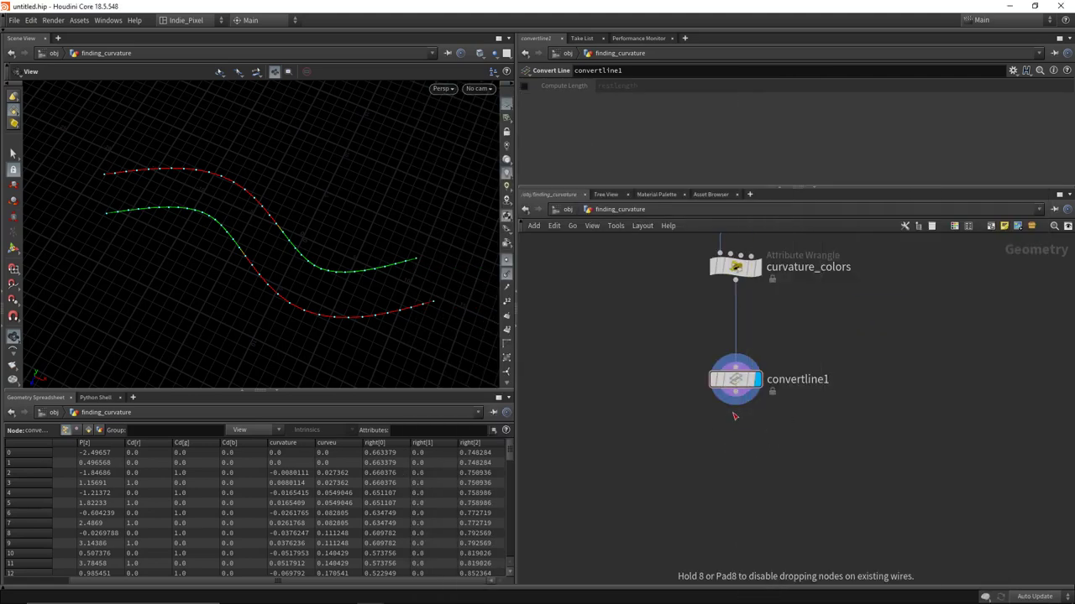
left_click(735, 432)
mouse_move(736, 379)
left_mouse_down()
mouse_move(743, 349)
mouse_move(740, 380)
left_mouse_up()
left_click(743, 362)
left_click(736, 428)
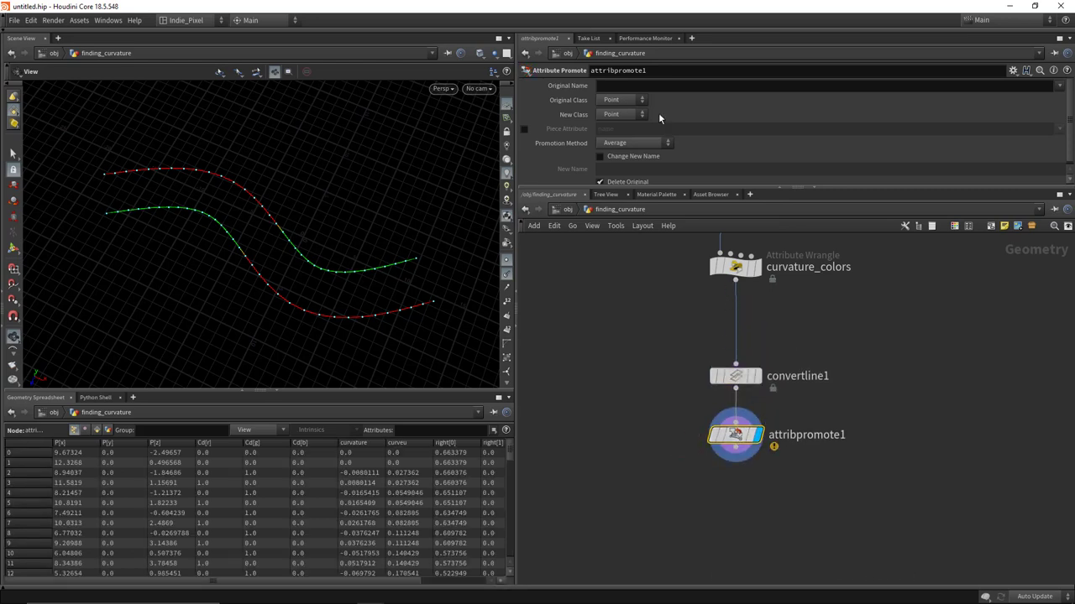
- Set the Attribute Promote node to promote the curvature attribute from Point to the Primitive class
left_click(627, 115)
left_click(621, 137)
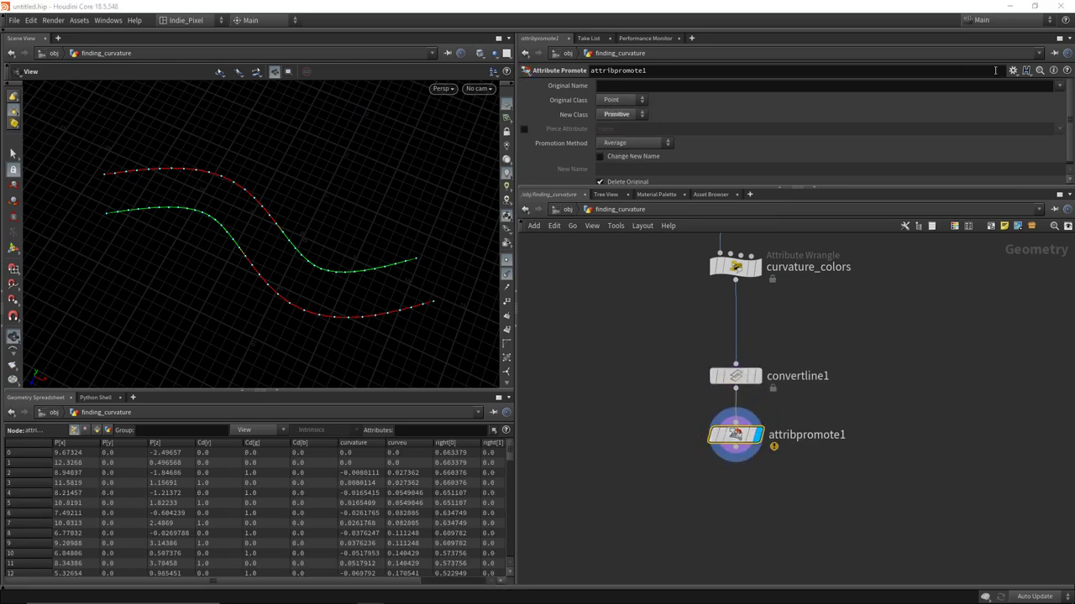
left_click(1058, 86)
left_click(1048, 122)
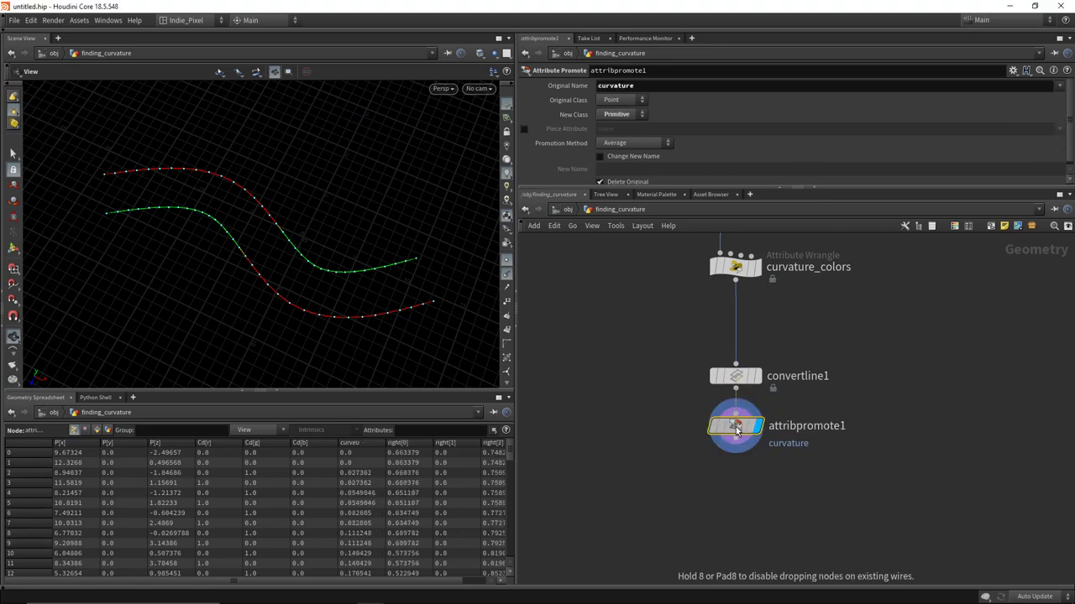
- Tidy the node layout, then add an Attribute Wrangle after attribpromote1 and name it remove_prims
key("l")
key("Tab")
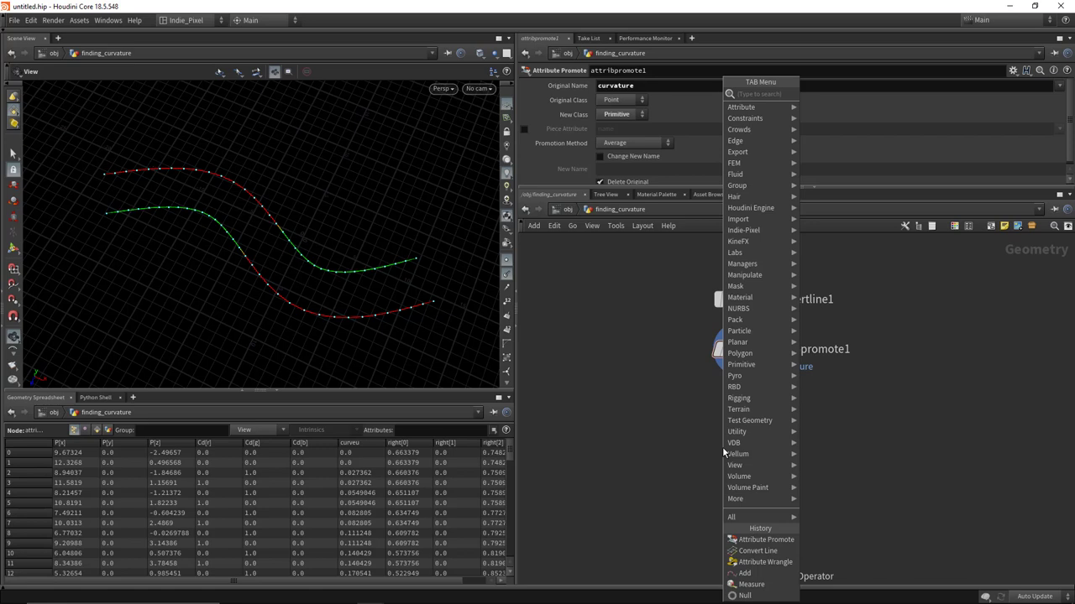
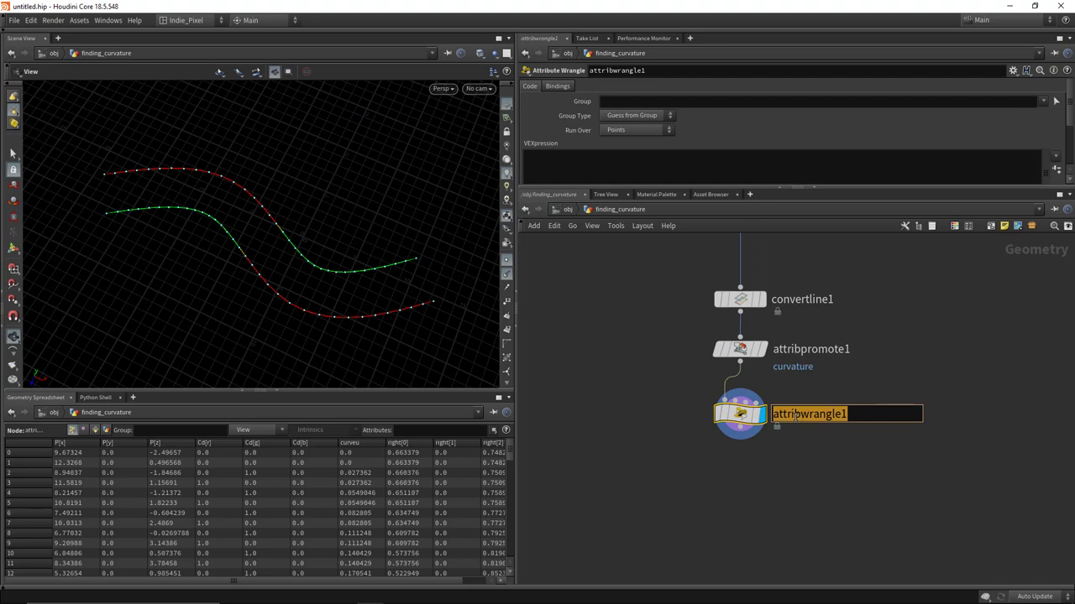
type("remove_prims")
key("Return")
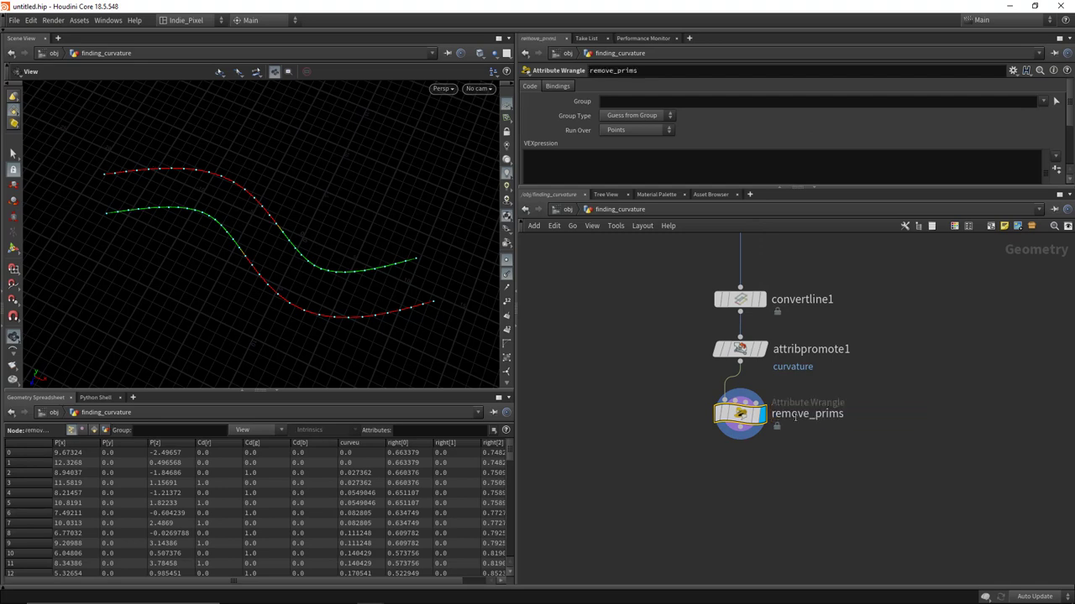
- Set the remove_prims wrangle to run over Primitives
left_click_drag(833, 187, 833, 260)
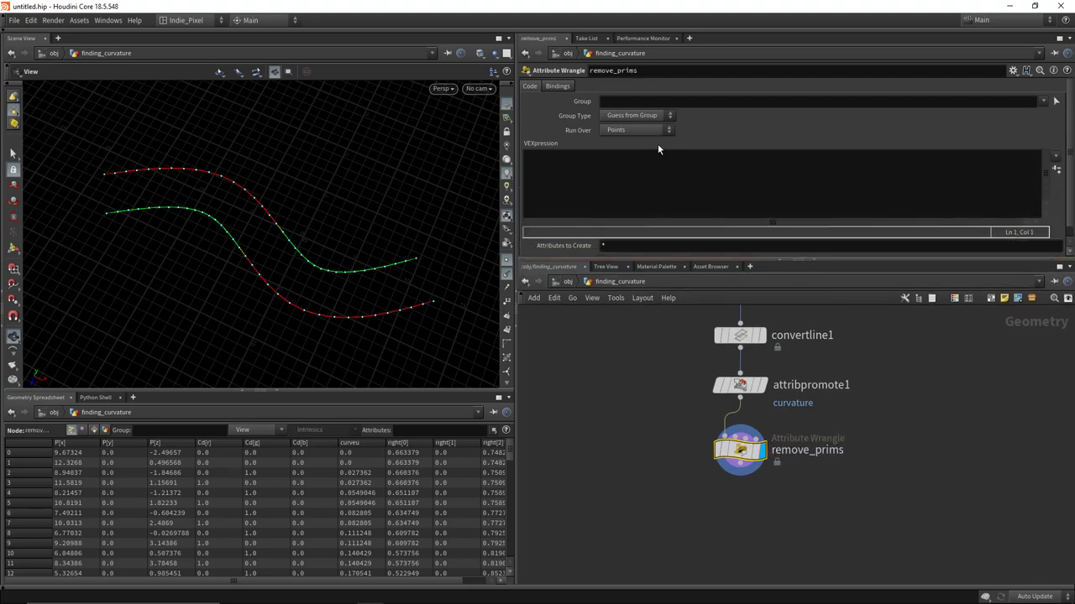
left_click(642, 131)
left_click(619, 152)
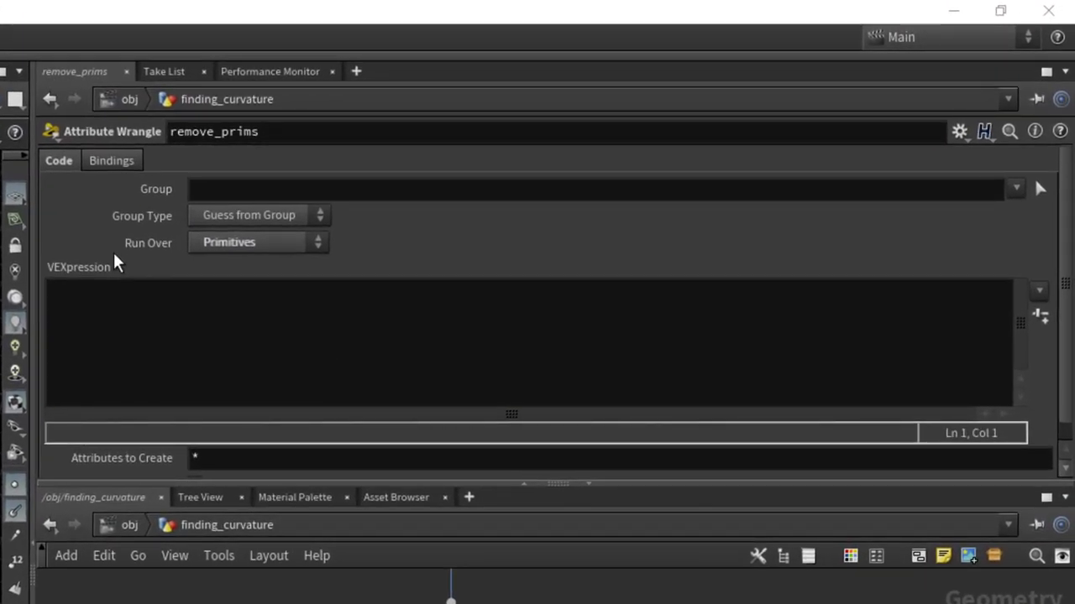
- Write float min_curvature = chf("min_curvature"); in the remove_prims code and generate its Min Curvature parameter
left_click(211, 303)
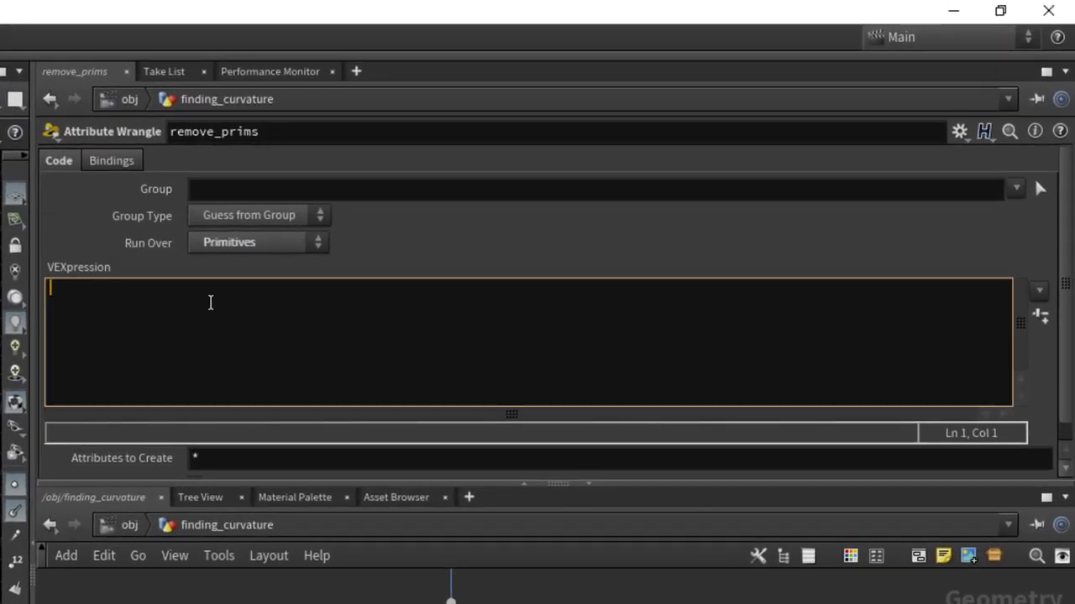
type("float min_curvatur")
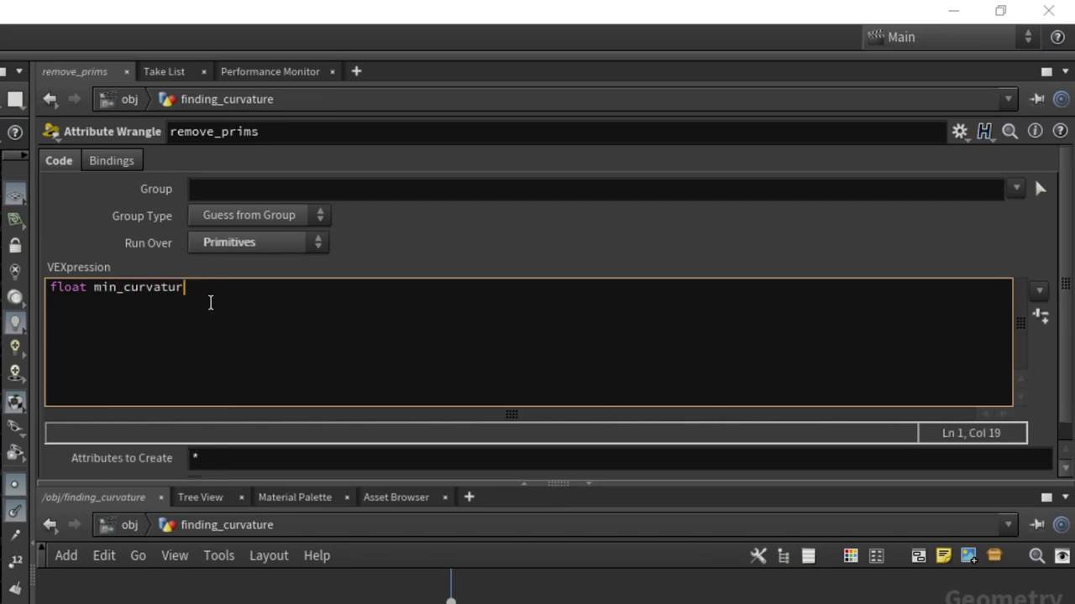
type("e = chf(\"min")
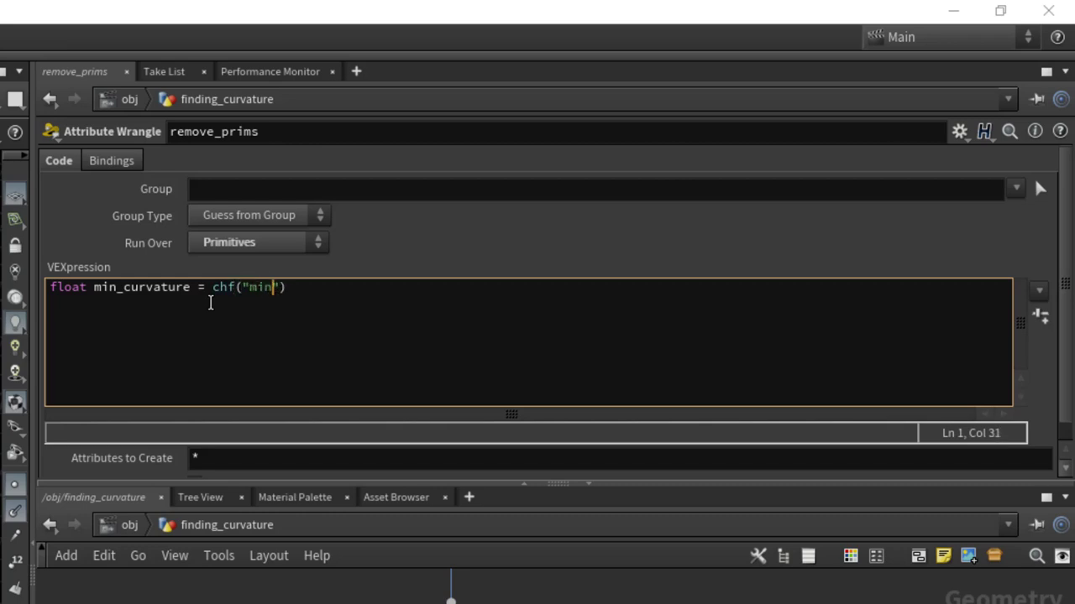
type("_curvt")
type("ture")
type(";")
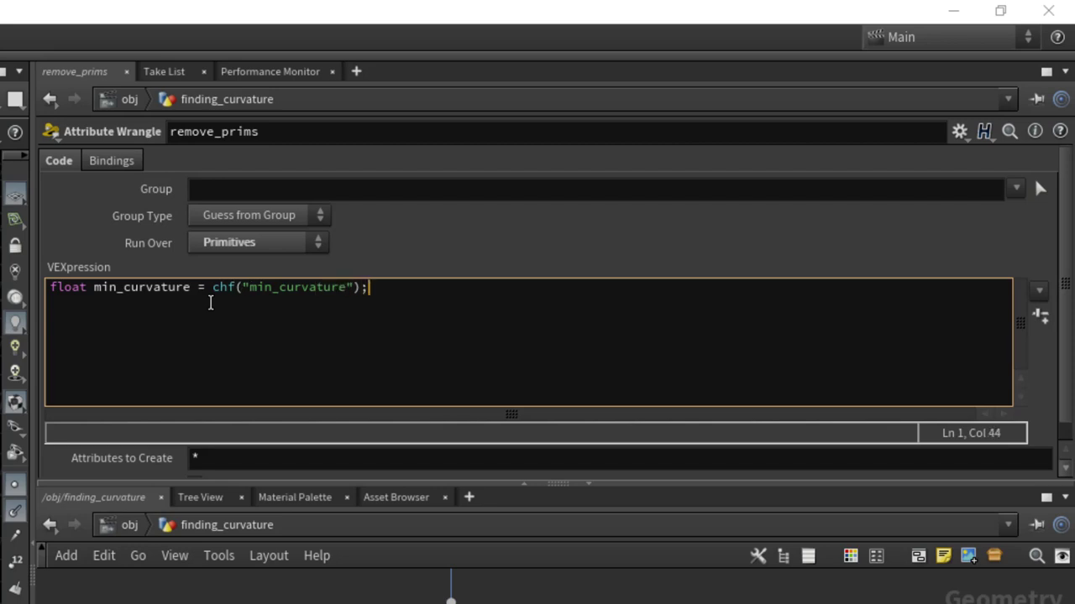
left_click(1040, 316)
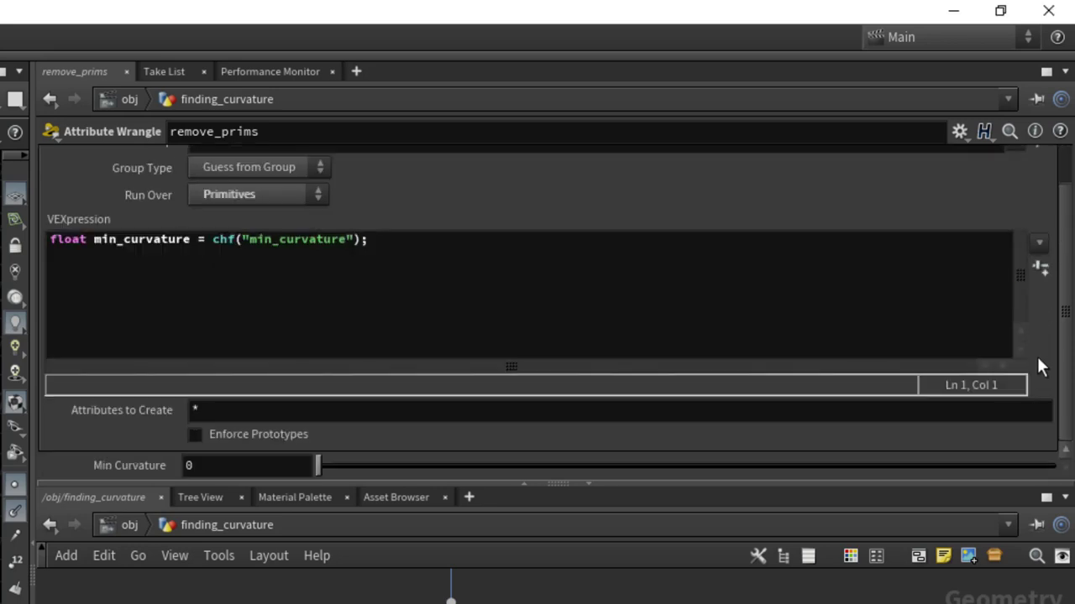
- Add the condition if(abs(f@curvature) < min_curvature) on a new line of the remove_prims code
left_click(403, 243)
key("Return")
type("if(")
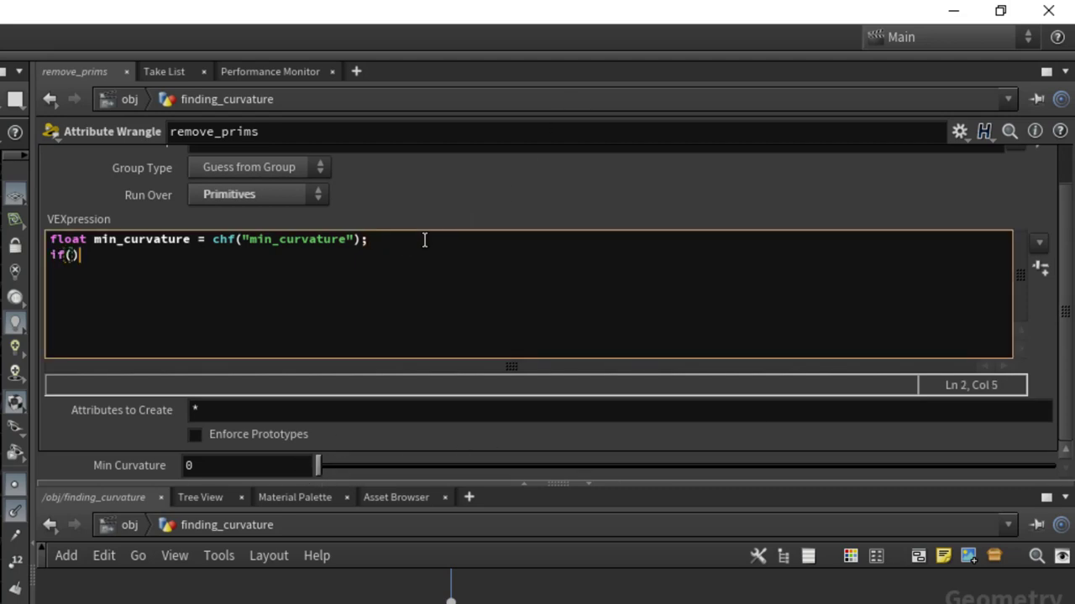
key("Left")
type("abs()")
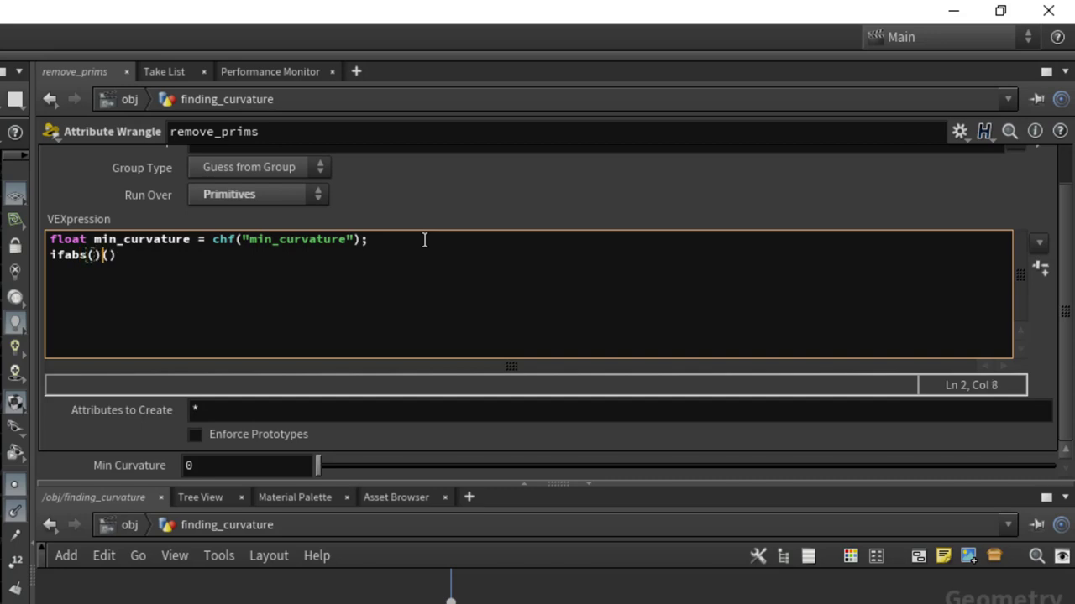
key("BackSpace")
key("BackSpace")
key("BackSpace")
key("BackSpace")
key("BackSpace")
type("abs()")
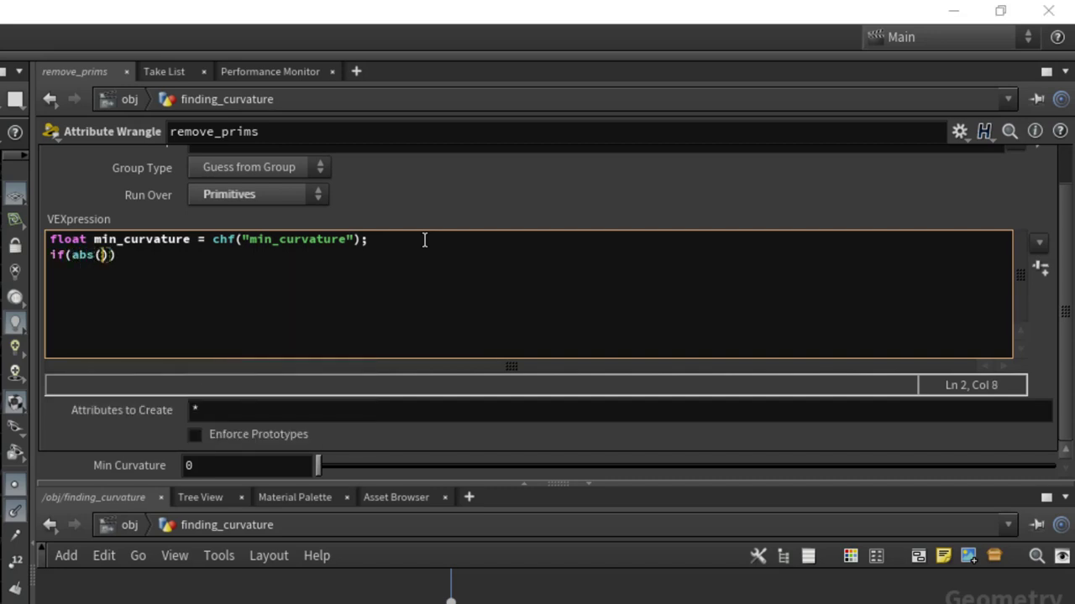
type("f@curvatu")
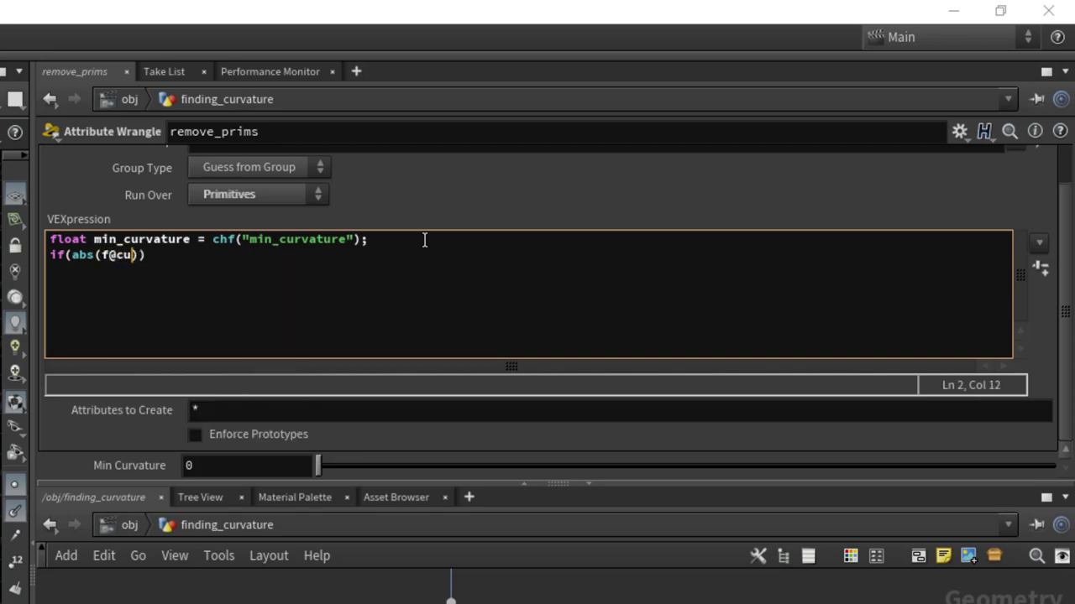
type("re) ")
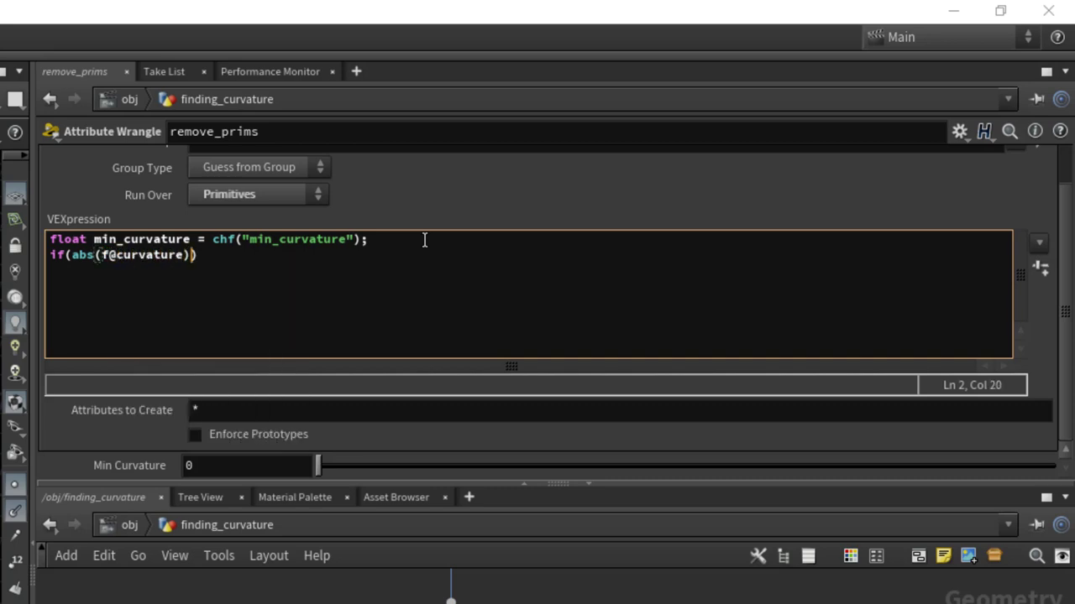
type("< mi")
type("n_curvature)")
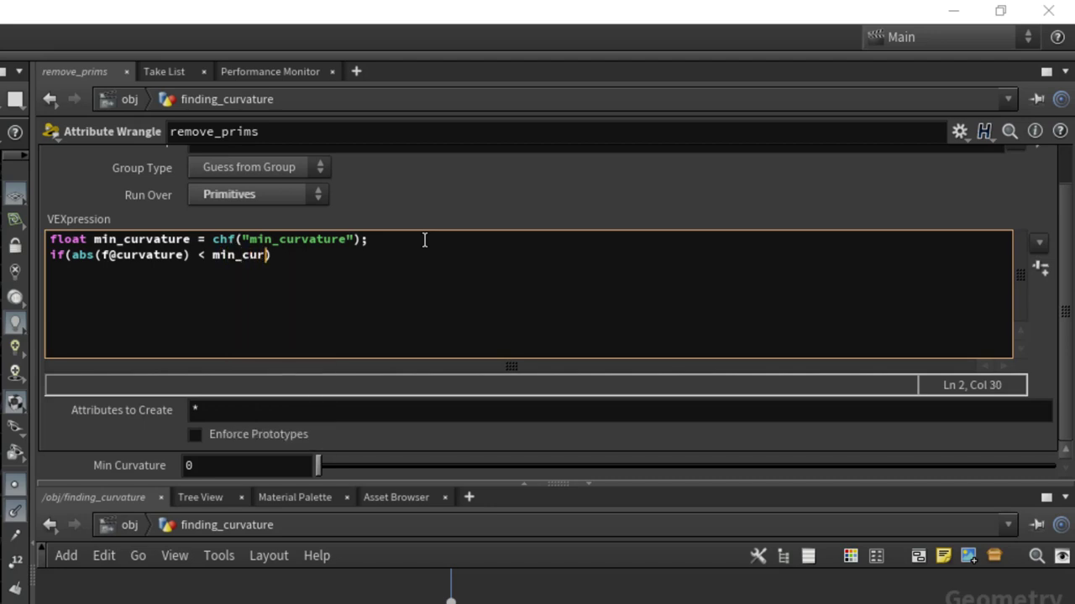
key("Return")
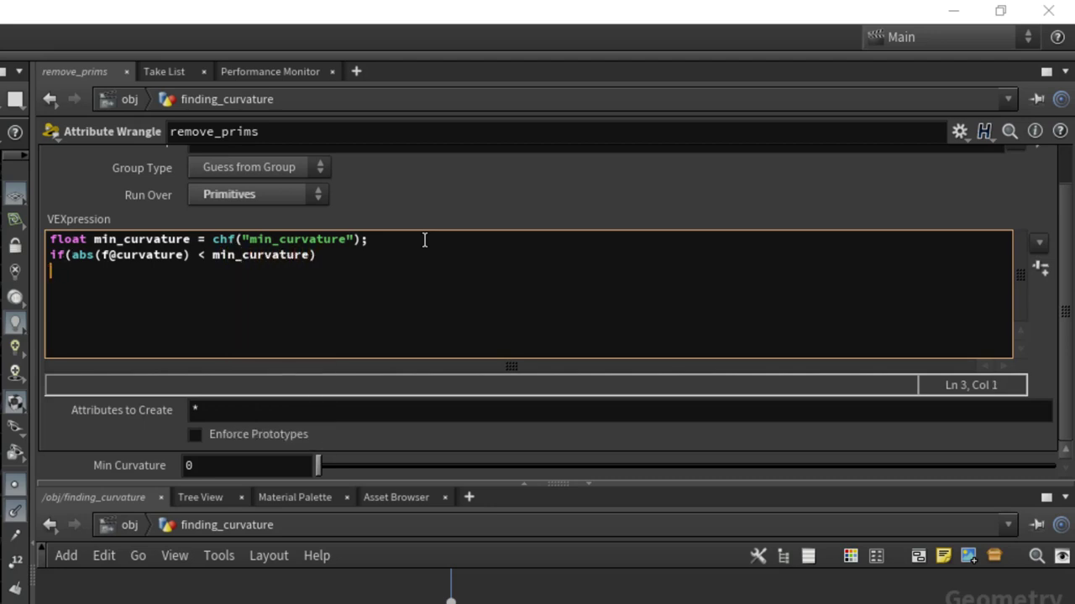
type("{")
key("Return")
type("}")
key("Up")
key("Return")
type("remove")
key("Down")
type("prim()")
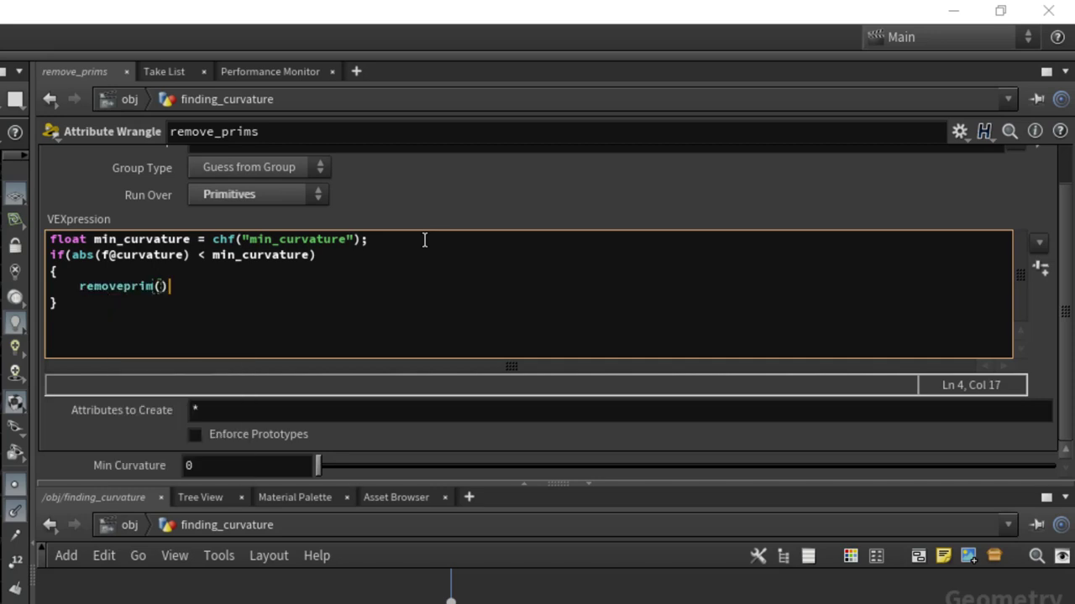
key("Left")
type("0, @primnum")
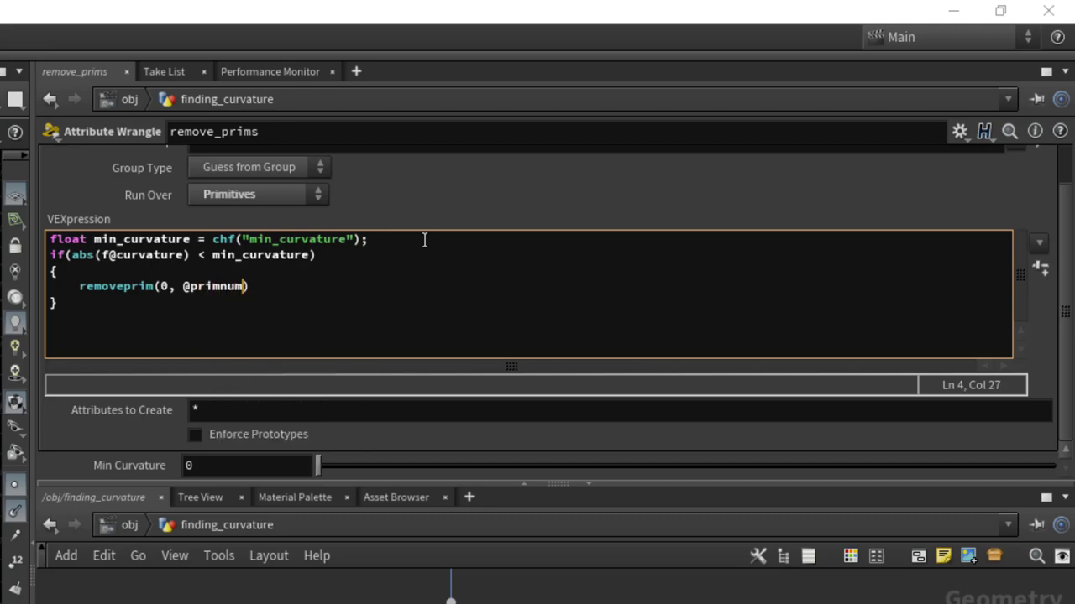
key("BackSpace")
type("m, 1);")
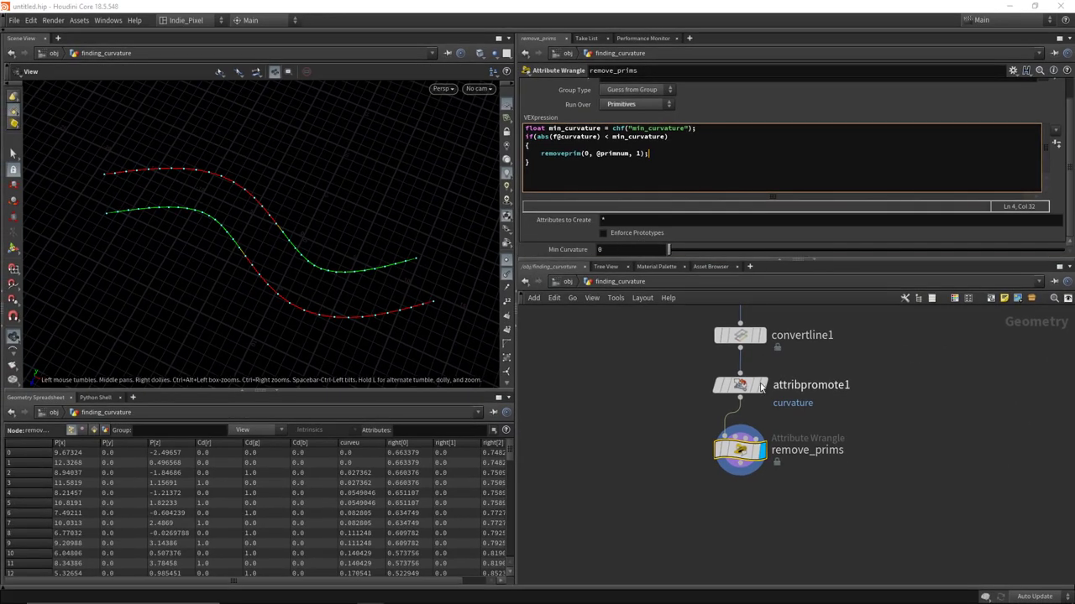
- Set the Min Curvature parameter of remove_prims to about 0.057
left_click_drag(668, 249, 691, 252)
scroll(242, 260, "down", 2)
scroll(907, 436, "down", 5)
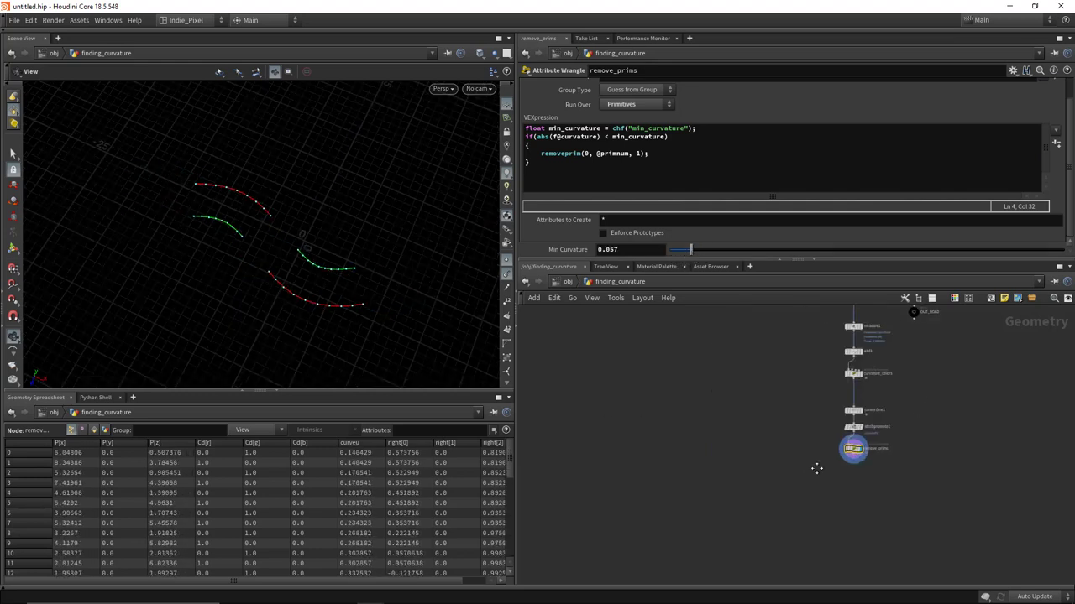
- Show the OUT_ROAD null as a template and compare the remaining curve segments with the road's bends
scroll(816, 469, "up", 5)
left_click(778, 429)
scroll(349, 279, "up", 5)
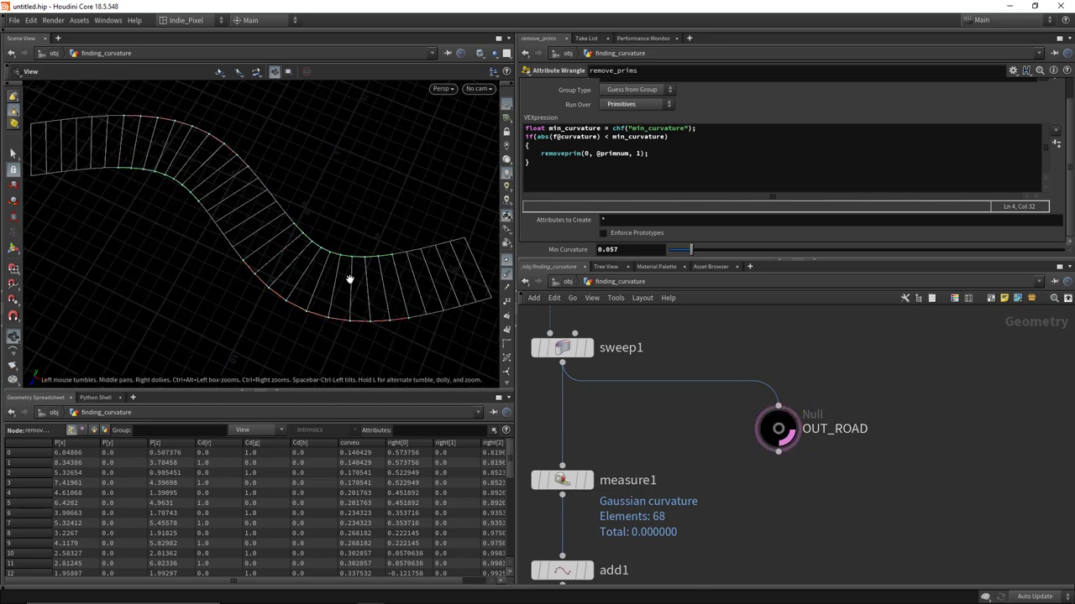
mouse_move(349, 280)
left_mouse_down()
mouse_move(376, 256)
mouse_move(291, 271)
mouse_move(355, 235)
mouse_move(335, 296)
left_mouse_up()
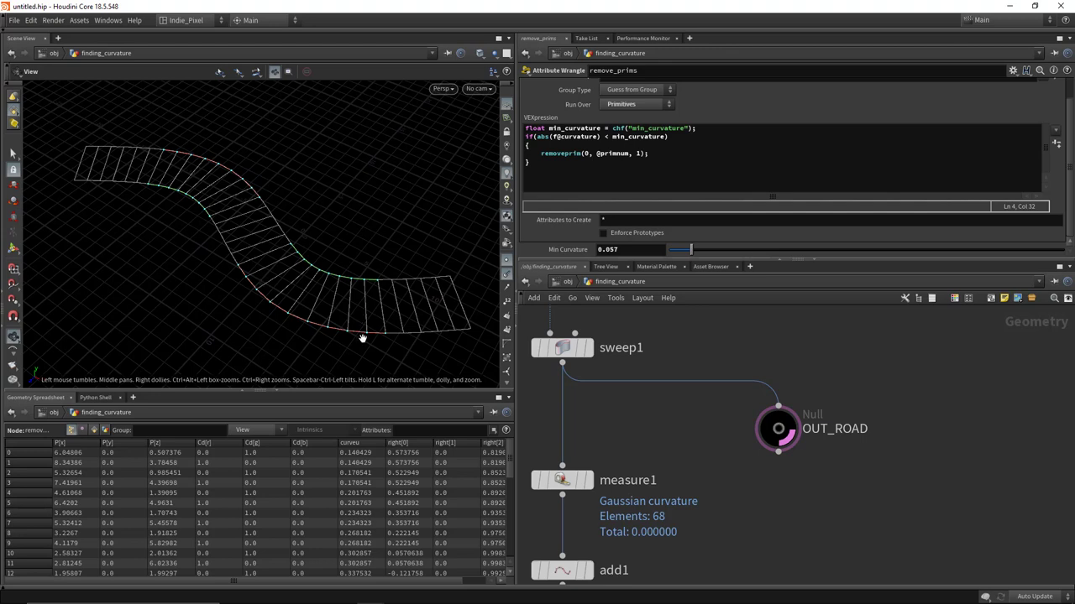
left_click_drag(363, 339, 338, 301)
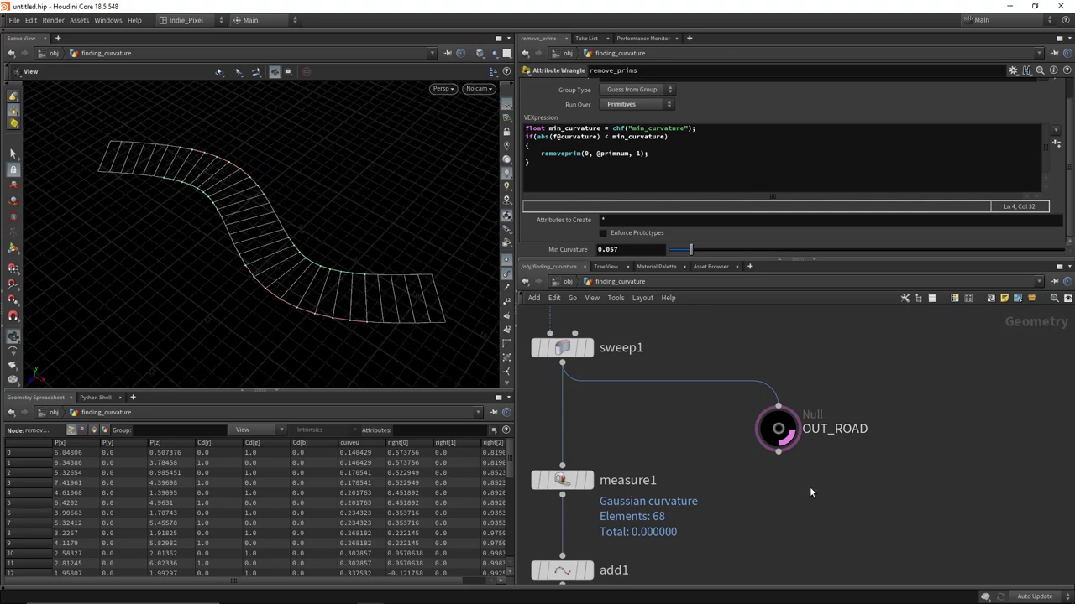
- Turn on primitive numbers in the viewport and switch off the template display of OUT_ROAD
scroll(809, 492, "down", 5)
left_click(505, 330)
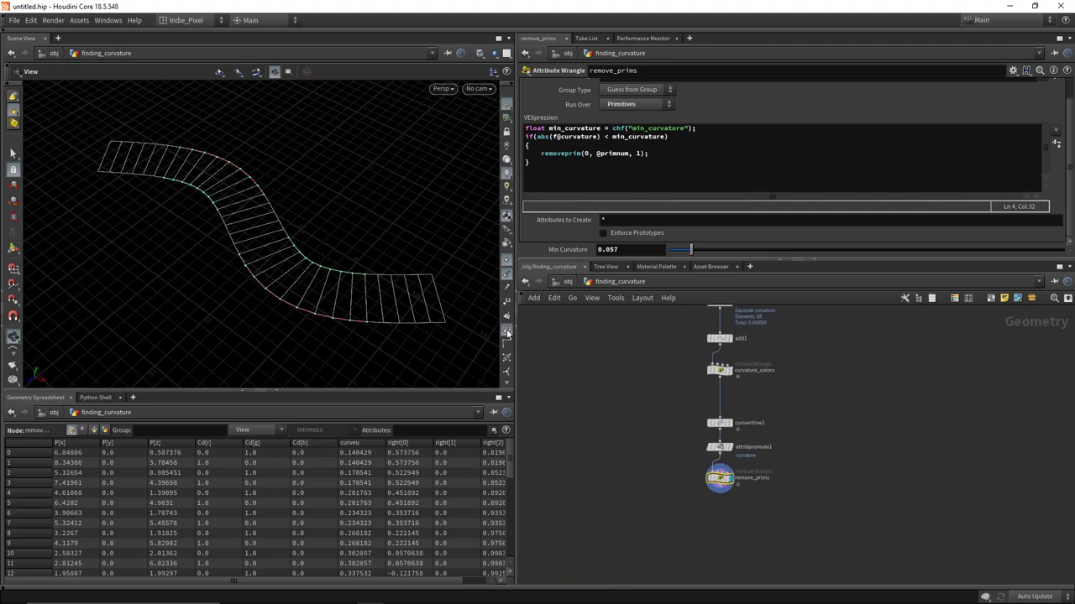
middle_click_drag(803, 345, 769, 542)
scroll(768, 541, "up", 8)
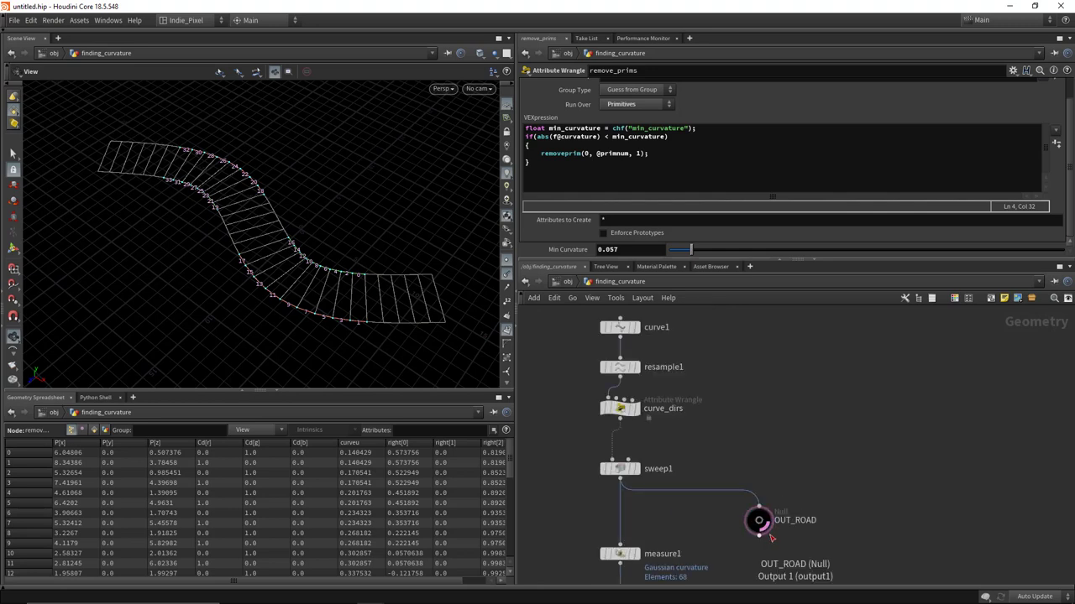
left_click(774, 544)
key("Escape")
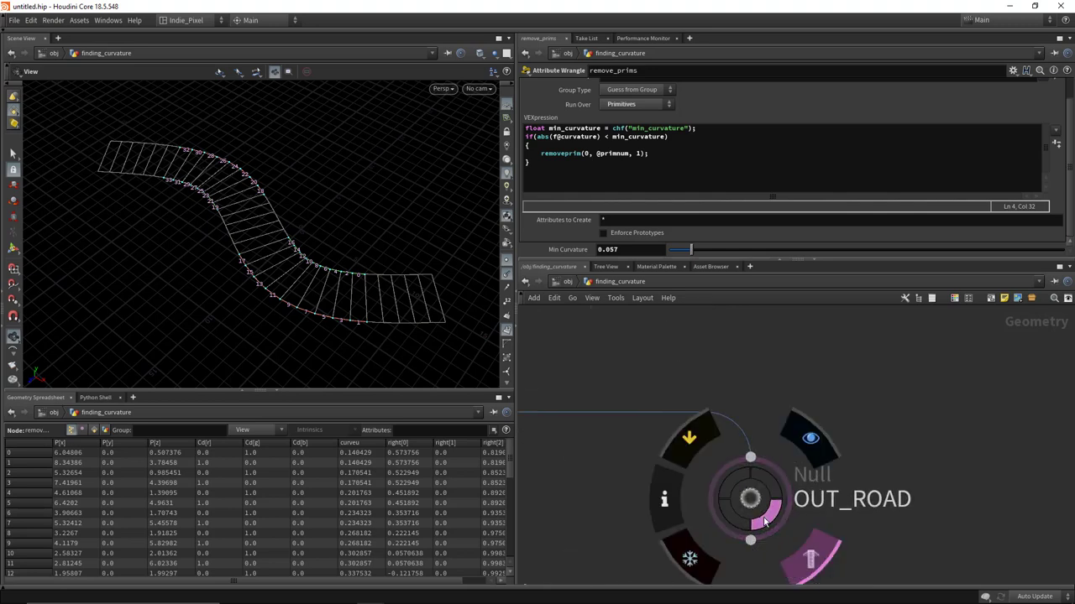
- Add a Fuse node after remove_prims, connected to its output and displayed
scroll(779, 547, "down", 5)
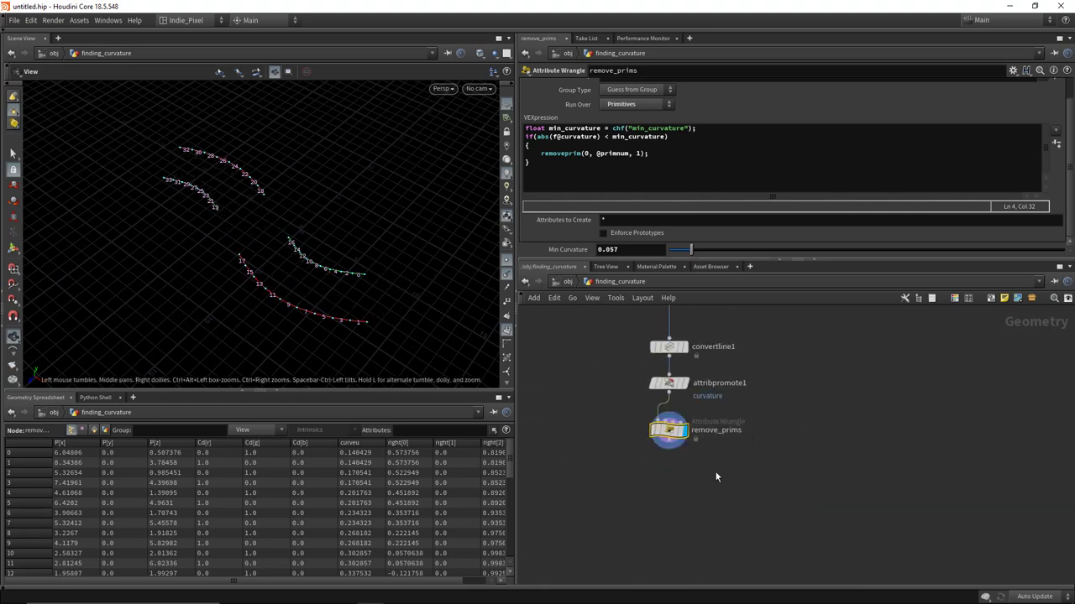
scroll(648, 481, "up", 3)
key("Tab")
type("fus")
key("Return")
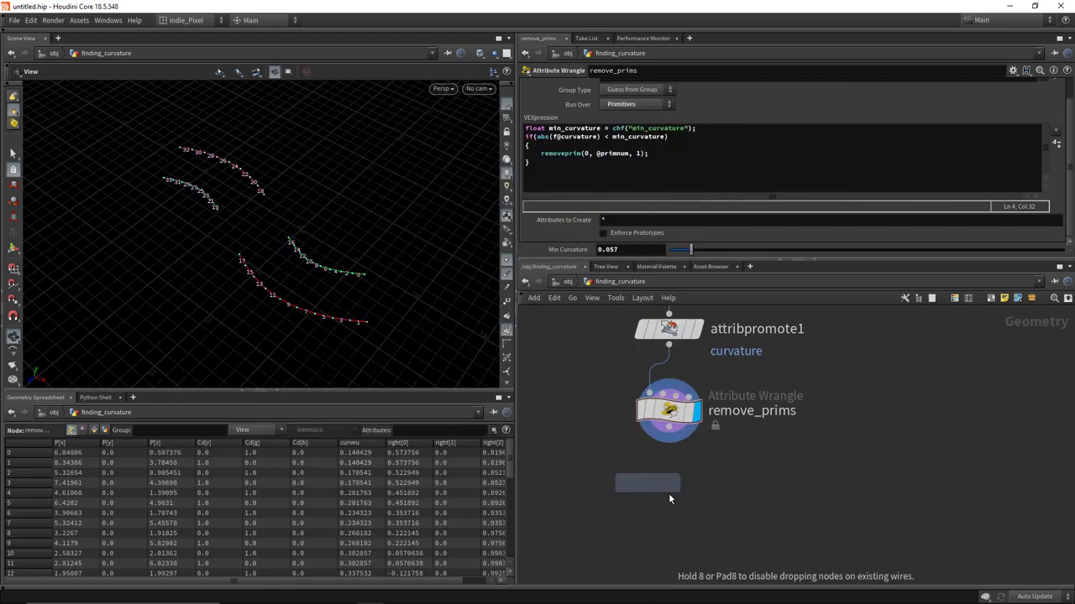
left_click(669, 487)
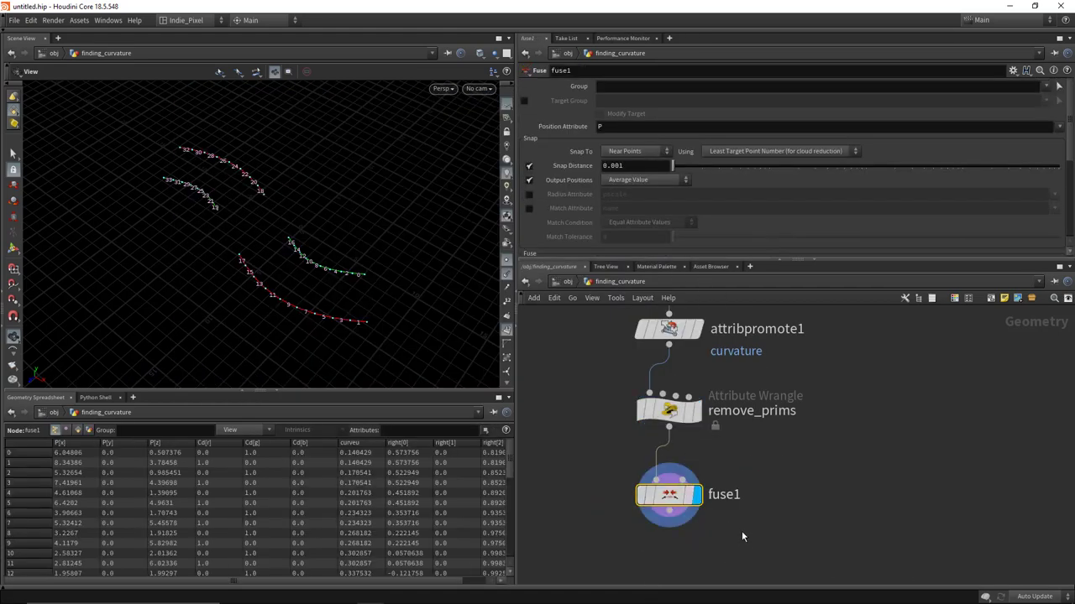
- Add a PolyPath node after fuse1, connect it and display its result
middle_click_drag(638, 592, 631, 489)
key("Tab")
type("poly")
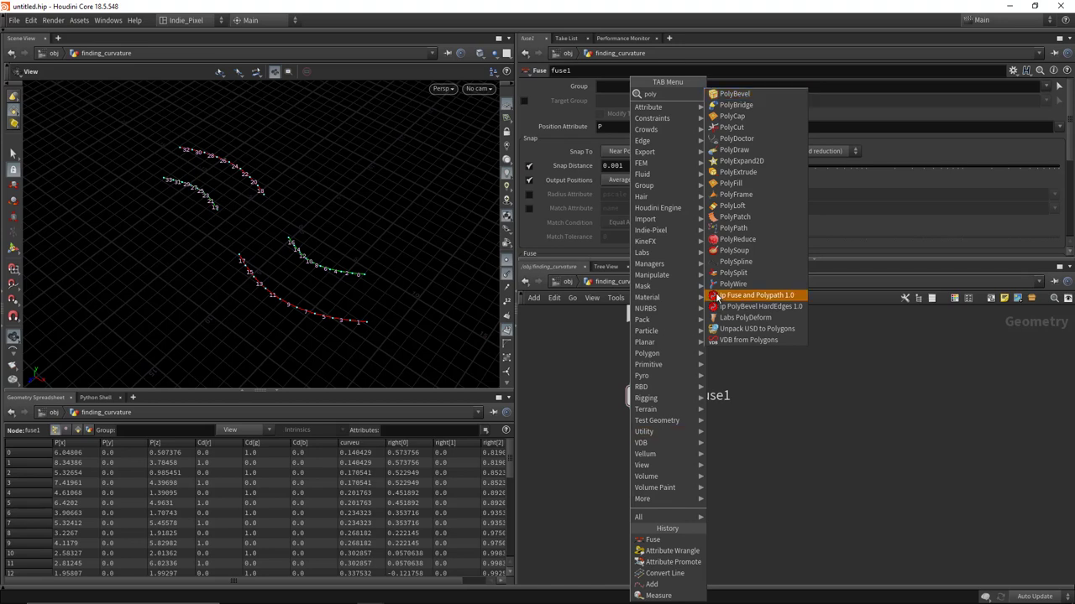
left_click(733, 227)
left_click(667, 461)
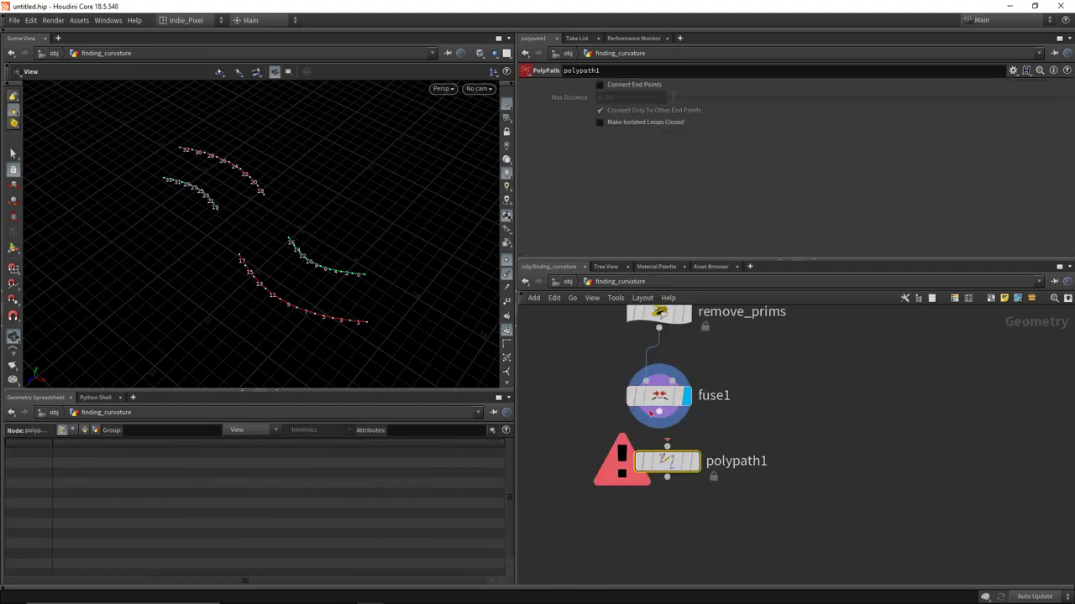
left_click(689, 461)
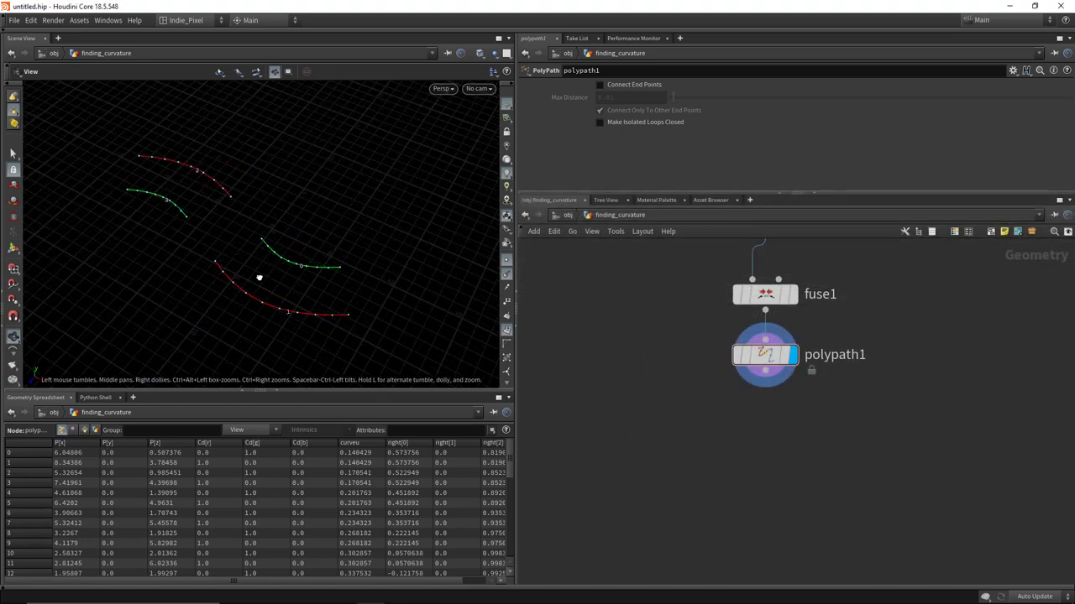
- Add a Split node below polypath1, connect it to polypath1's output and display it
left_click_drag(259, 277, 277, 265)
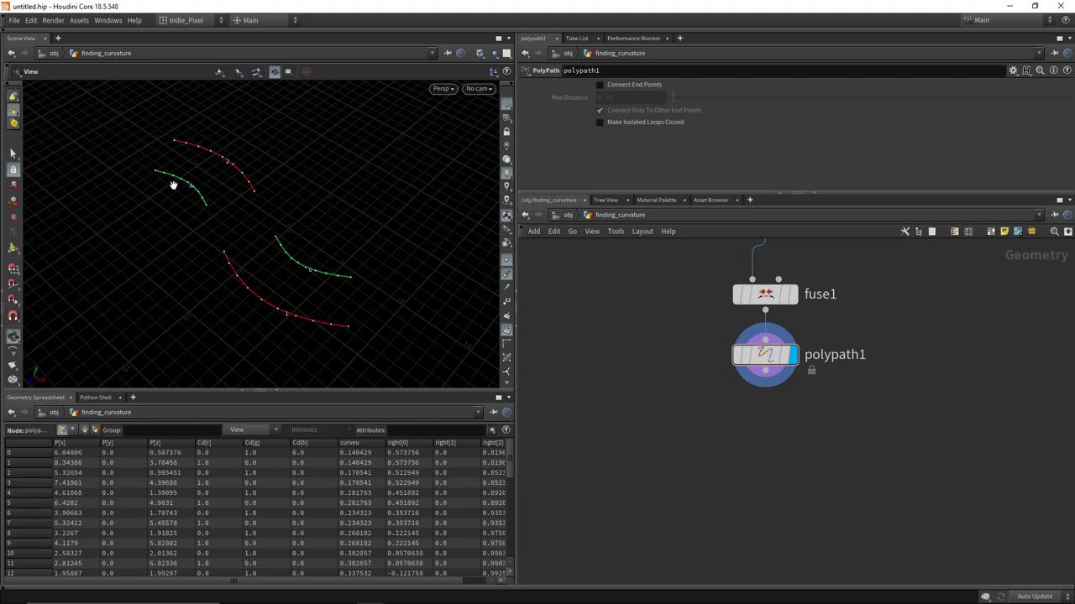
left_click_drag(254, 304, 211, 245)
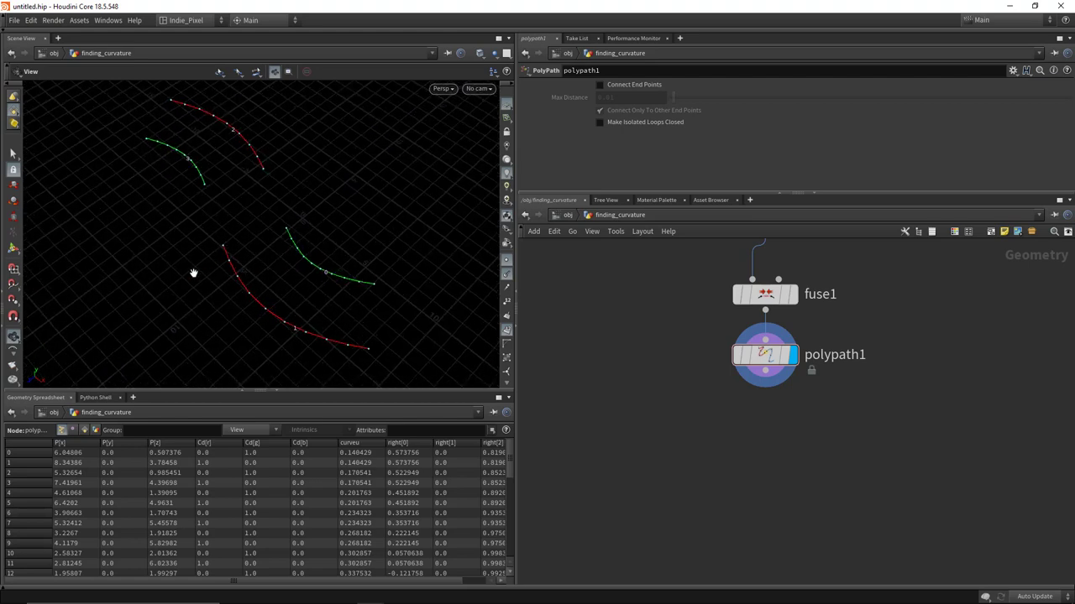
left_click_drag(332, 316, 223, 267)
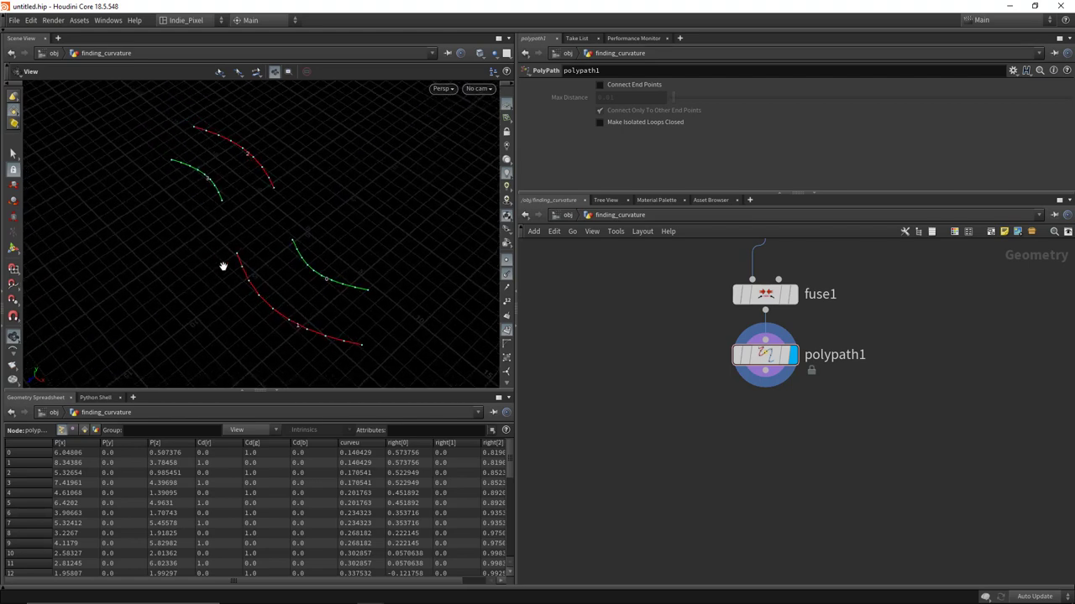
left_click_drag(293, 325, 289, 321)
middle_click_drag(767, 463, 747, 415)
key("Tab")
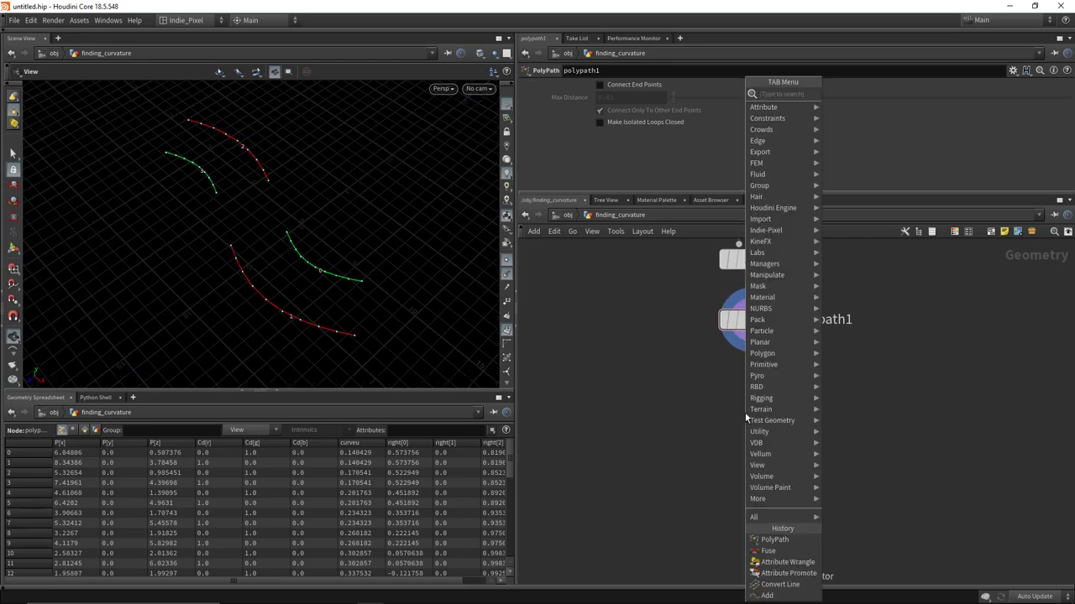
type("resample")
key("Return")
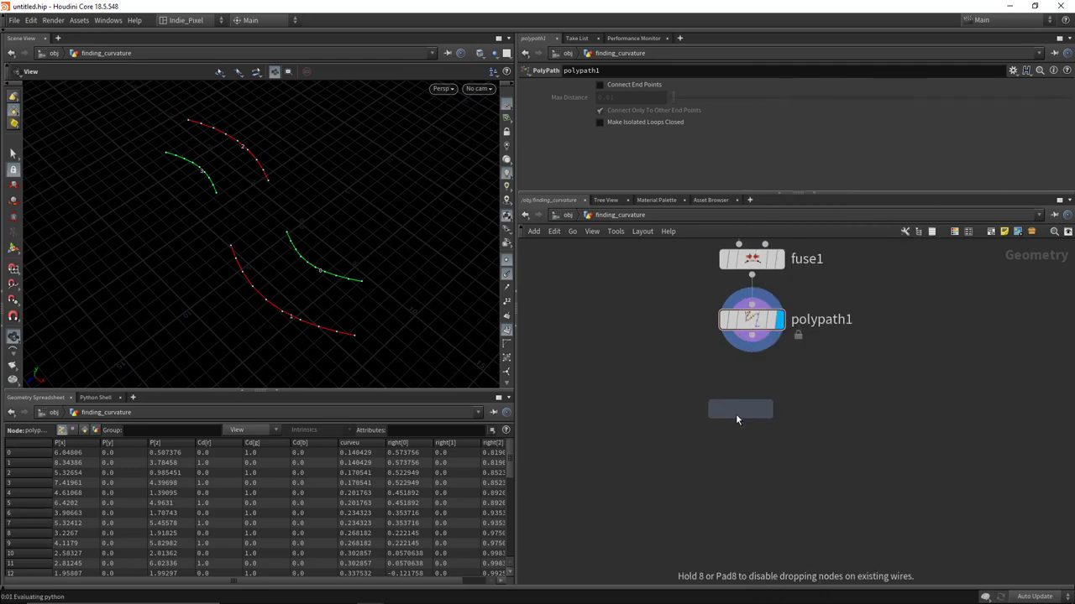
left_click(754, 434)
left_click_drag(755, 343, 752, 444)
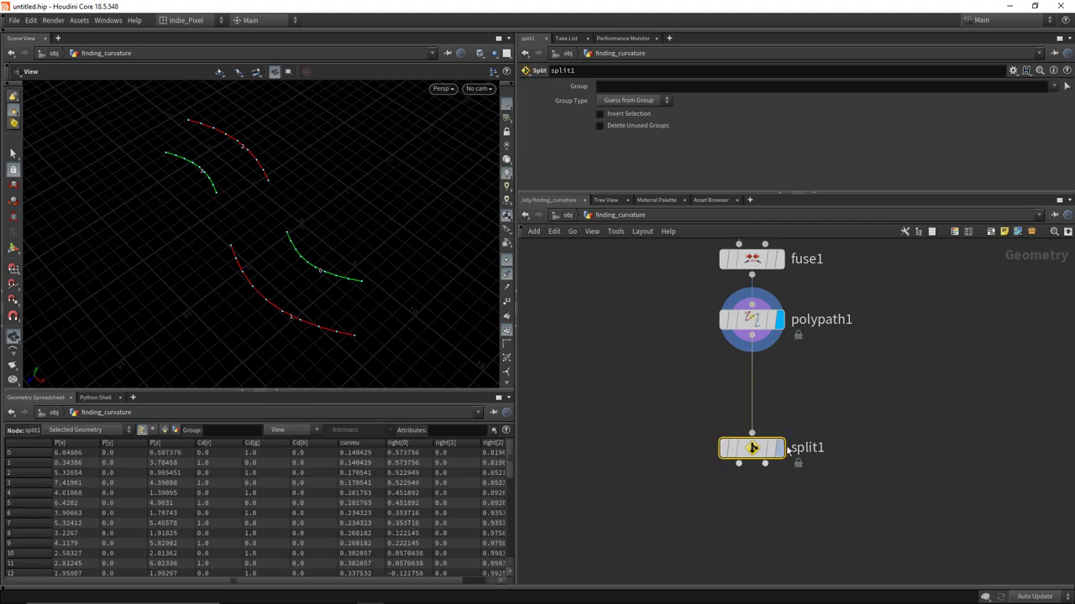
left_click(780, 448)
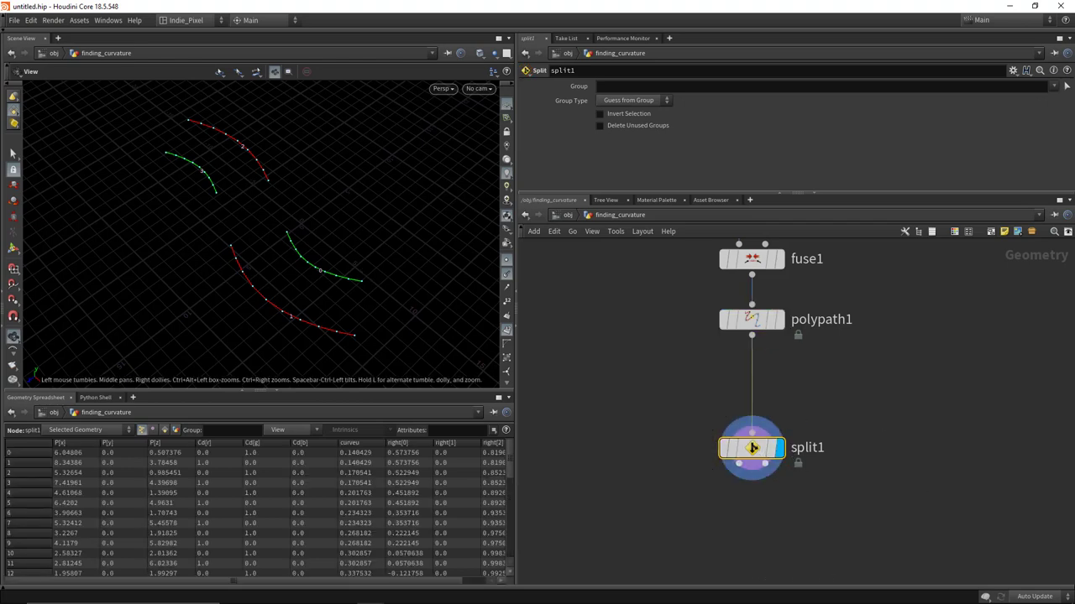
left_click_drag(753, 448, 752, 463)
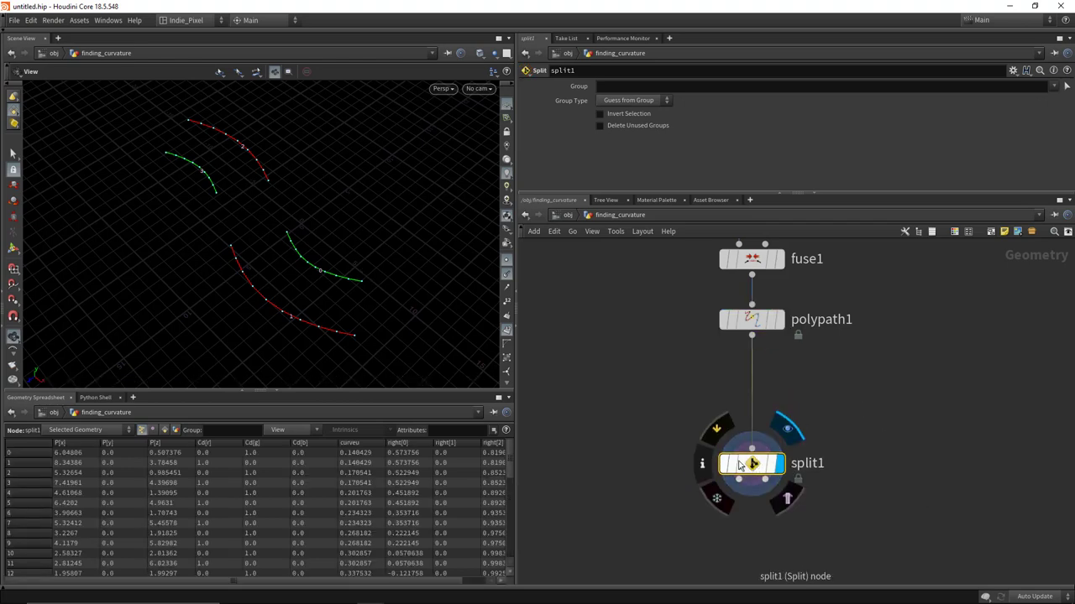
- Display the add1 node and inspect the two full edge curves before curvature coloring
scroll(902, 392, "down", 6)
scroll(854, 422, "up", 5)
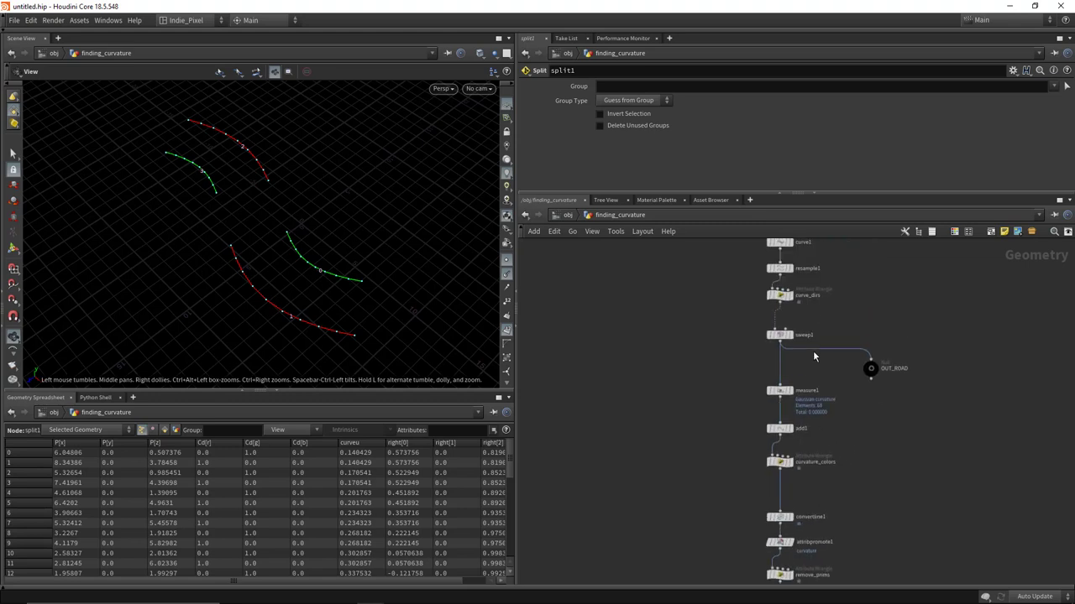
scroll(793, 432, "up", 5)
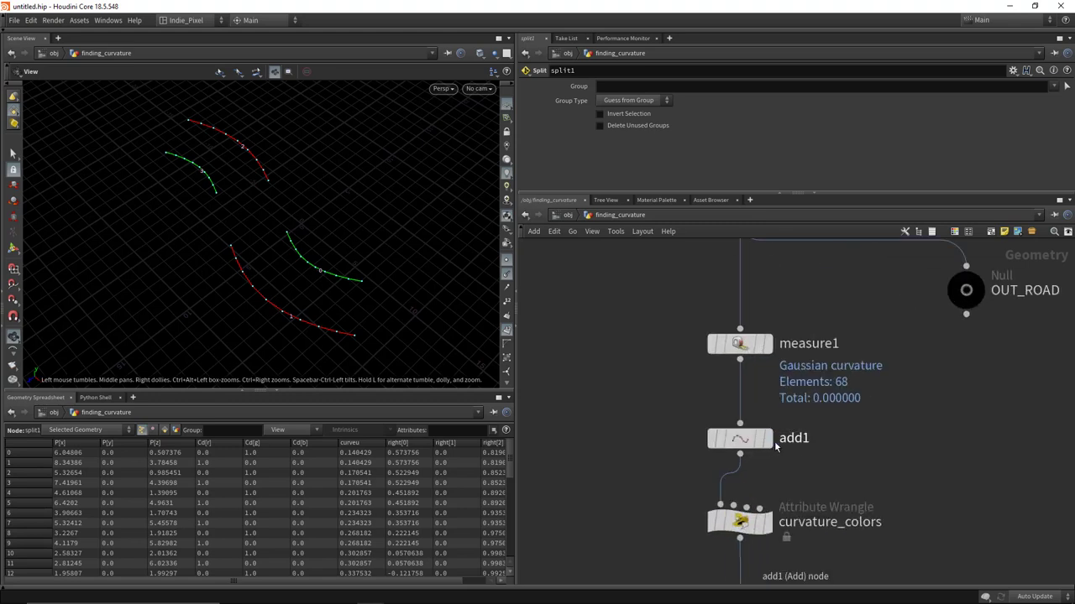
left_click(769, 445)
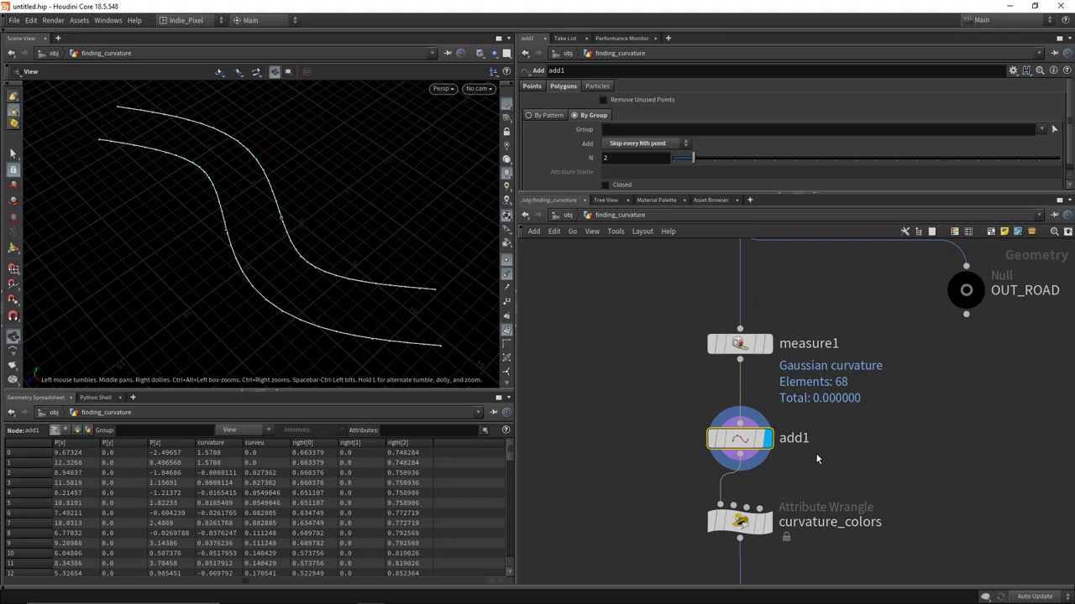
scroll(816, 459, "down", 2)
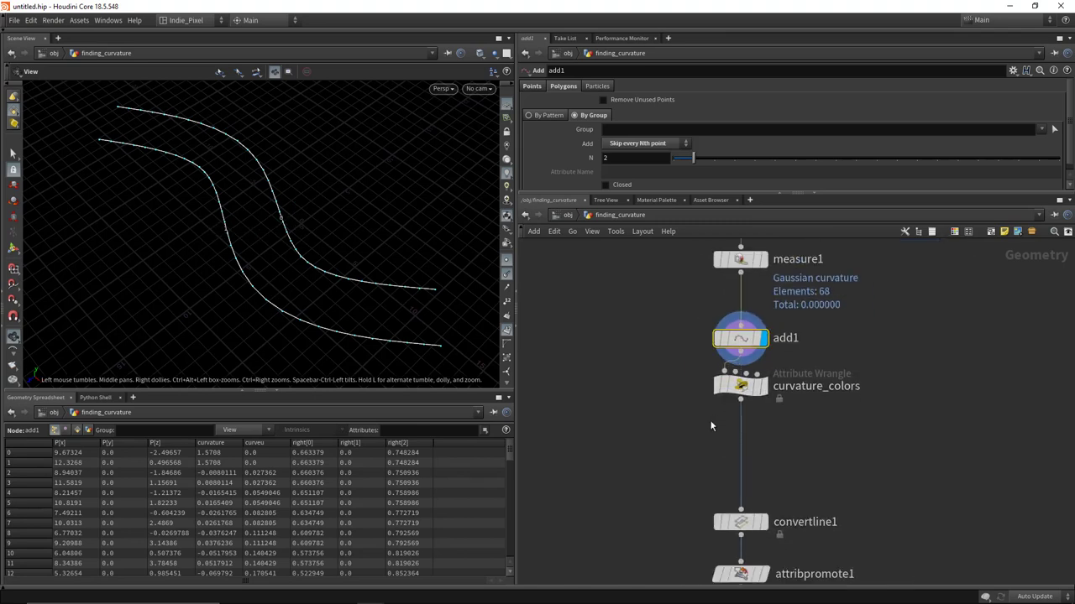
- Add an Attribute Wrangle beside the wire below curvature_colors, fed by curvature_colors' output, and name it set_id
middle_click_drag(777, 460, 775, 414)
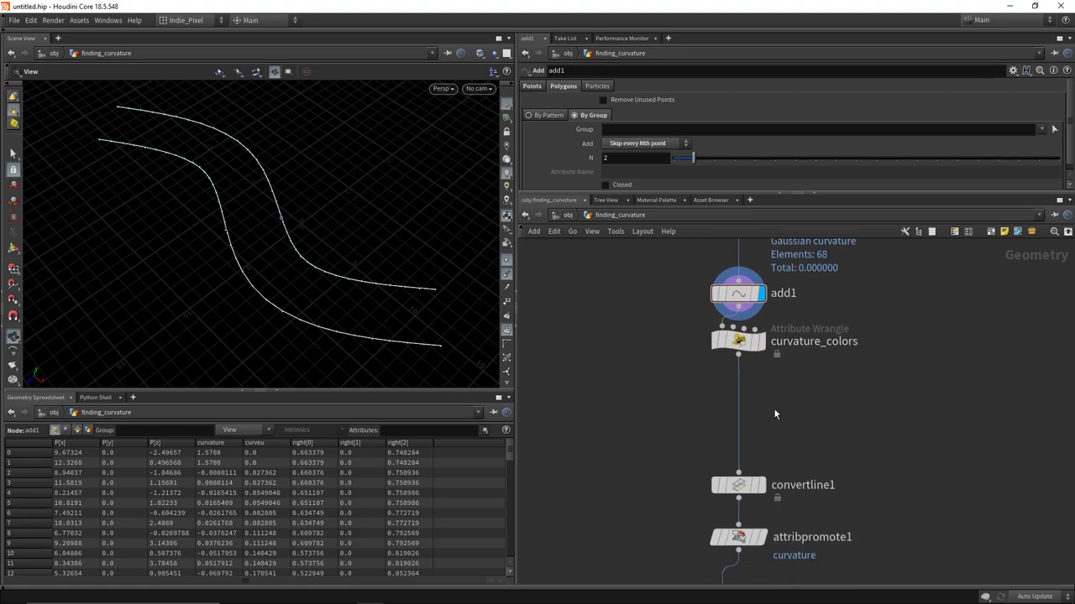
key("Tab")
type("wrangle")
key("Return")
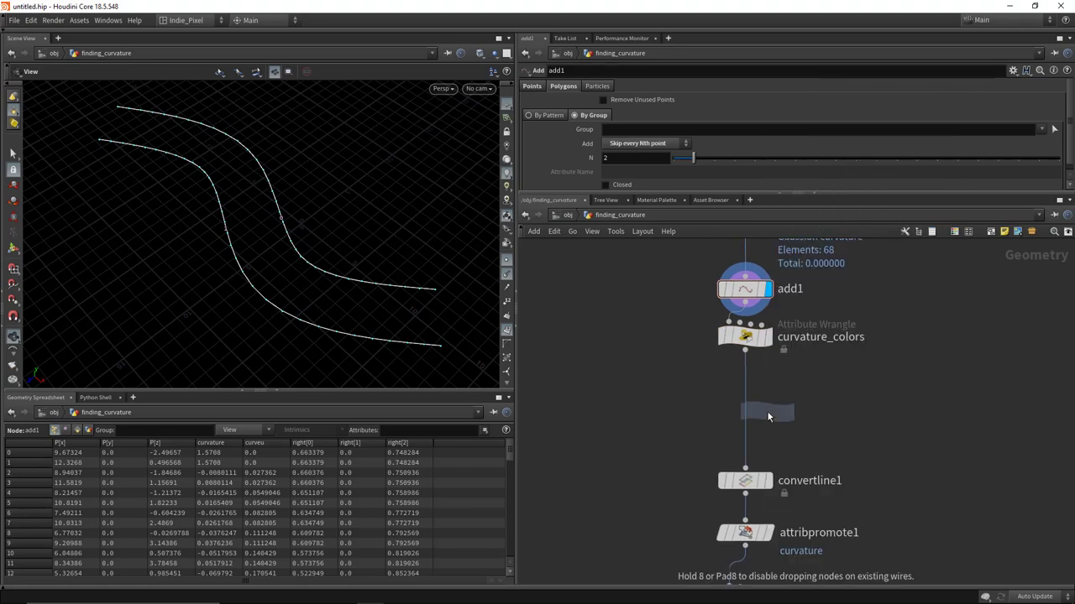
left_click(764, 411)
left_click_drag(764, 411, 783, 409)
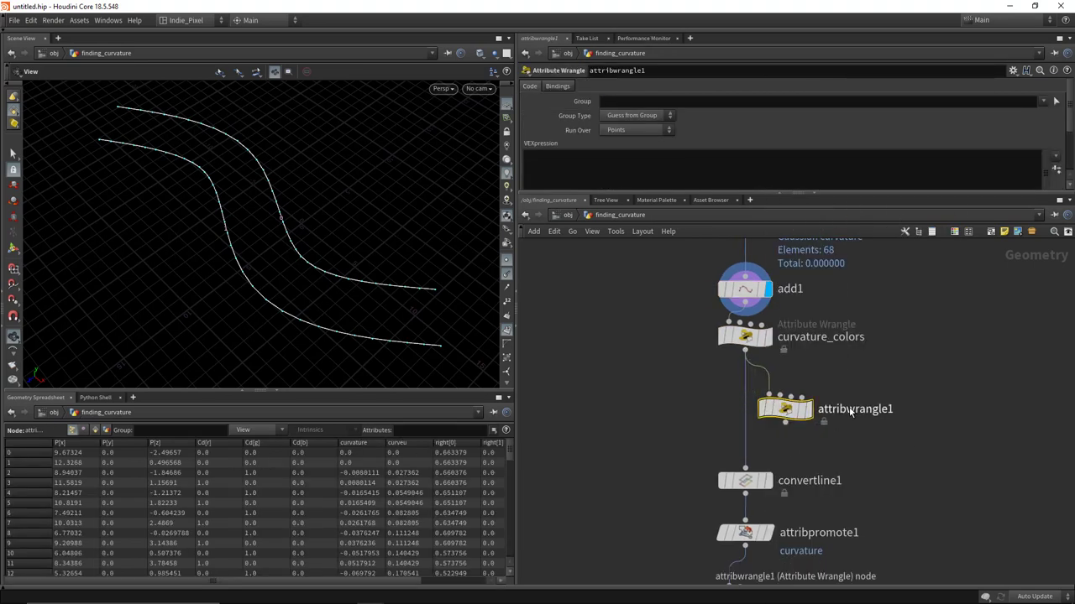
double_click(831, 410)
type("set_id")
key("Return")
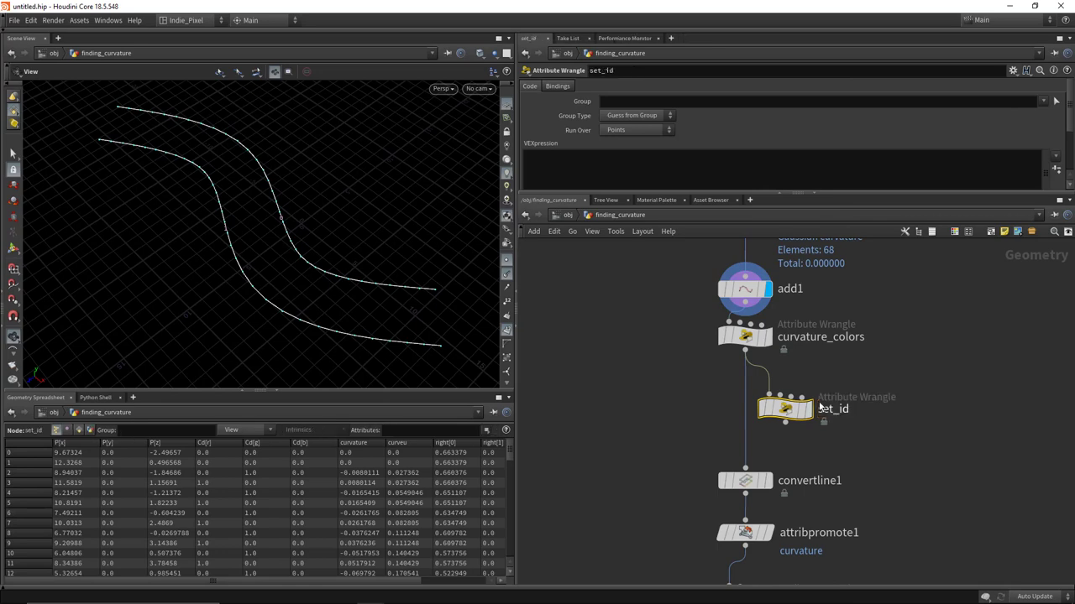
left_click(807, 409)
left_click(638, 130)
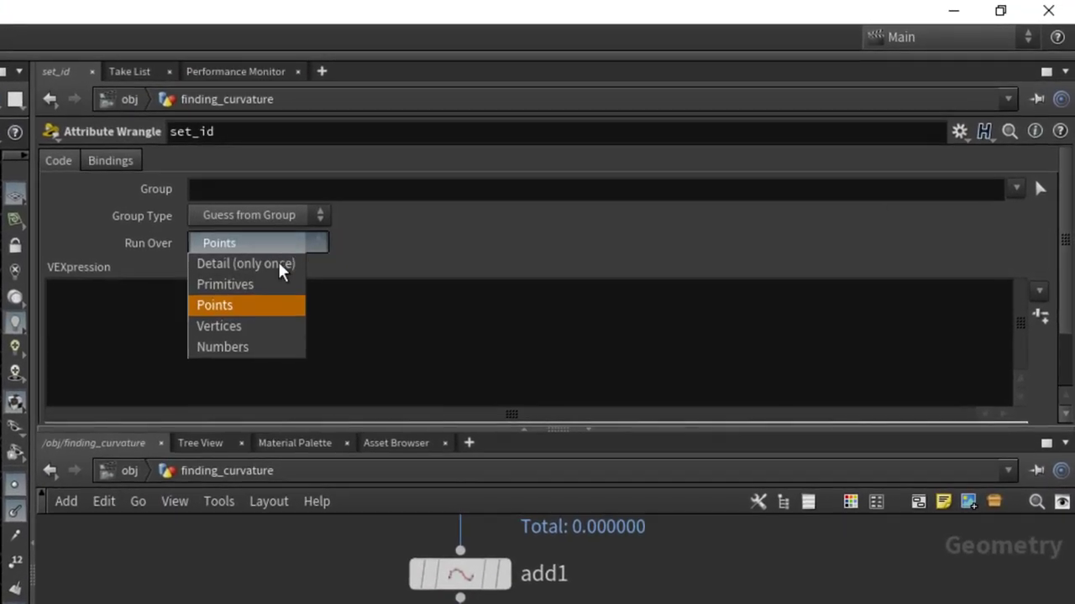
left_click(617, 152)
left_click(636, 177)
type("i@id =-")
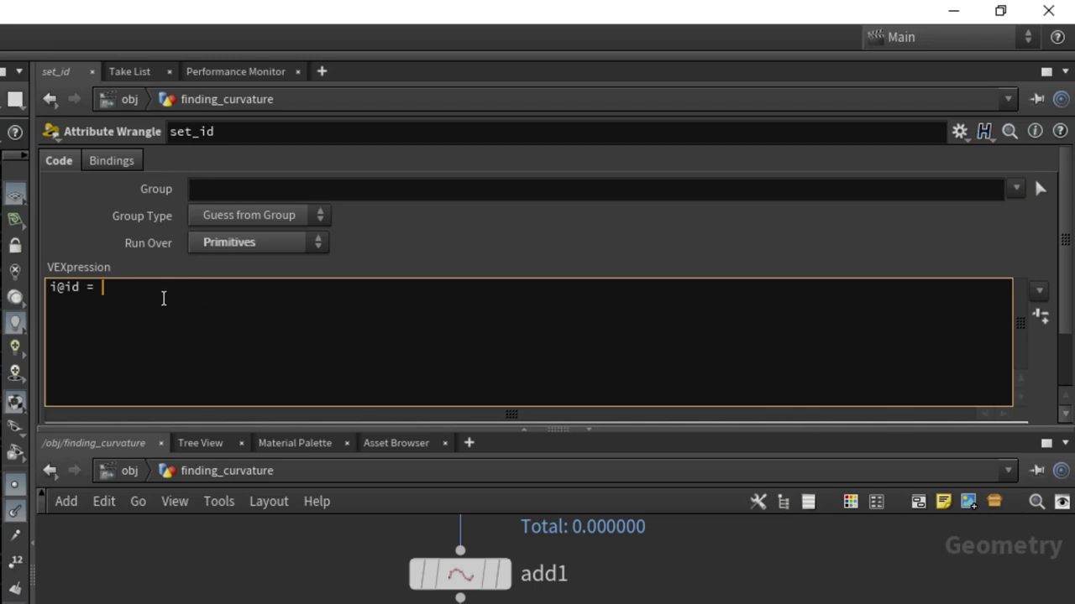
type("rimun")
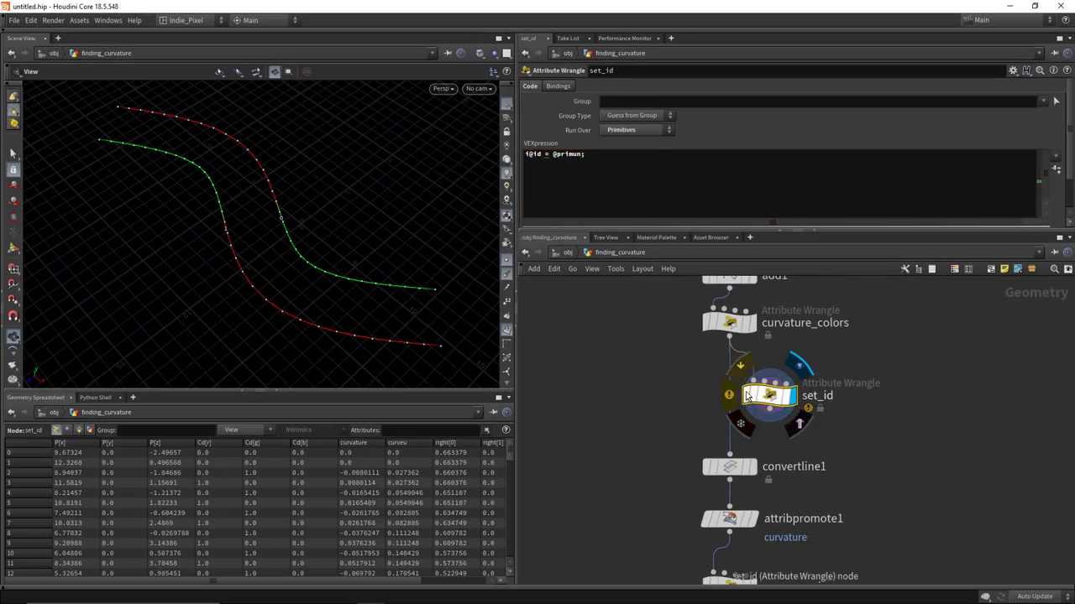
left_click(579, 155)
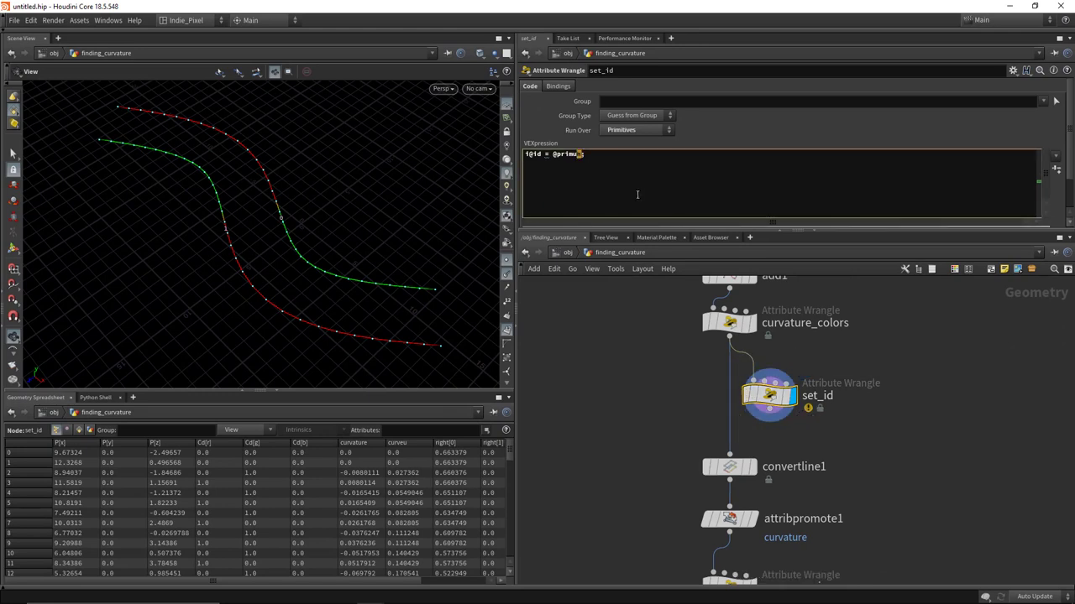
key("BackSpace")
key("BackSpace")
type("mnum;")
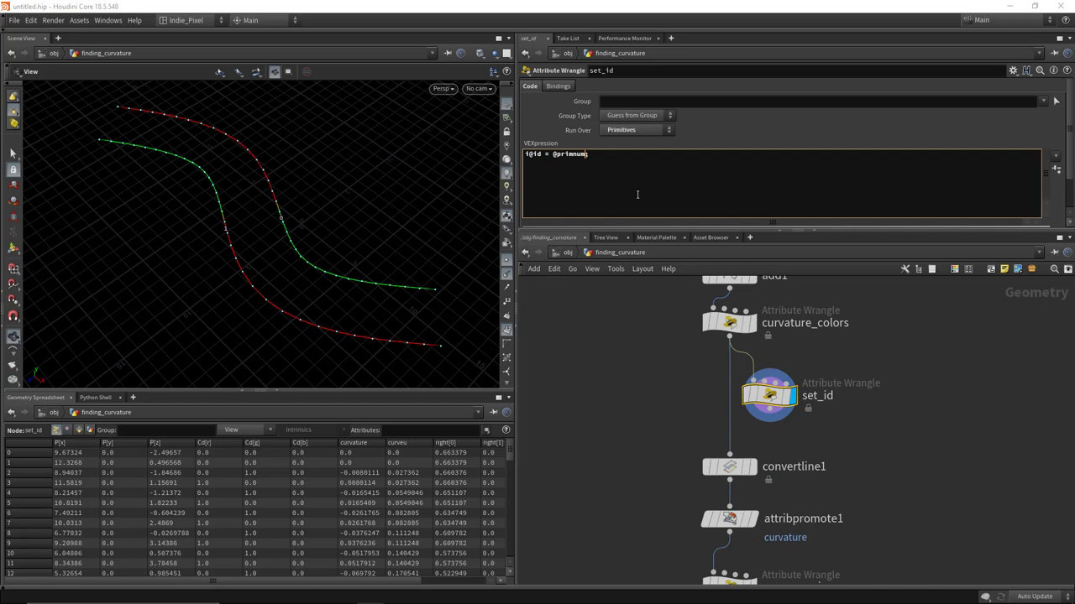
- Move the node chain from convertline1 downward further down to make room below set_id
scroll(738, 377, "down", 5)
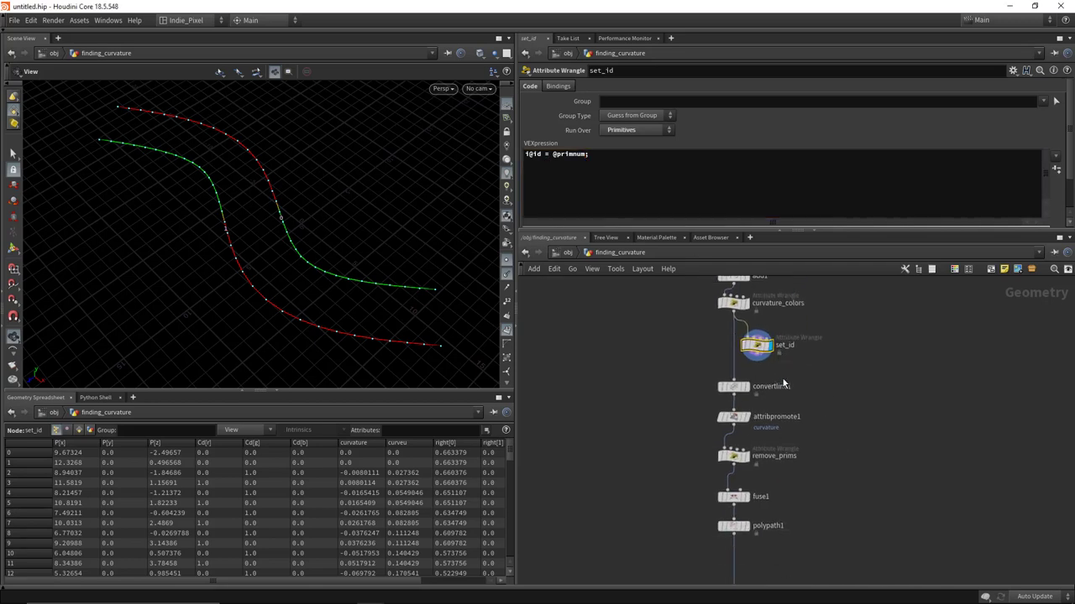
left_click_drag(694, 375, 764, 538)
scroll(787, 346, "up", 3)
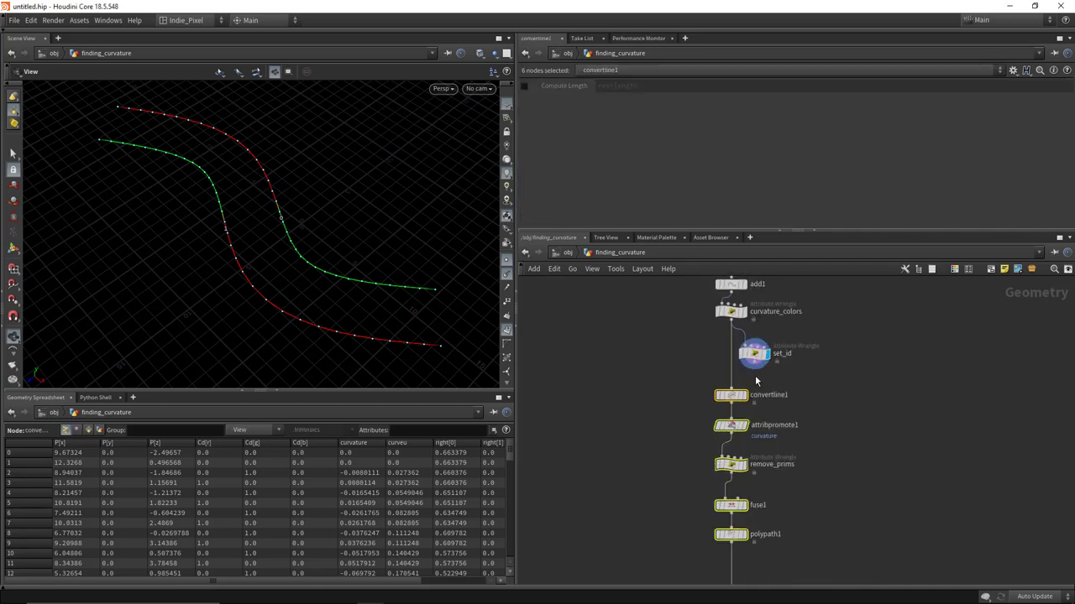
left_click(731, 395)
scroll(730, 386, "up", 3)
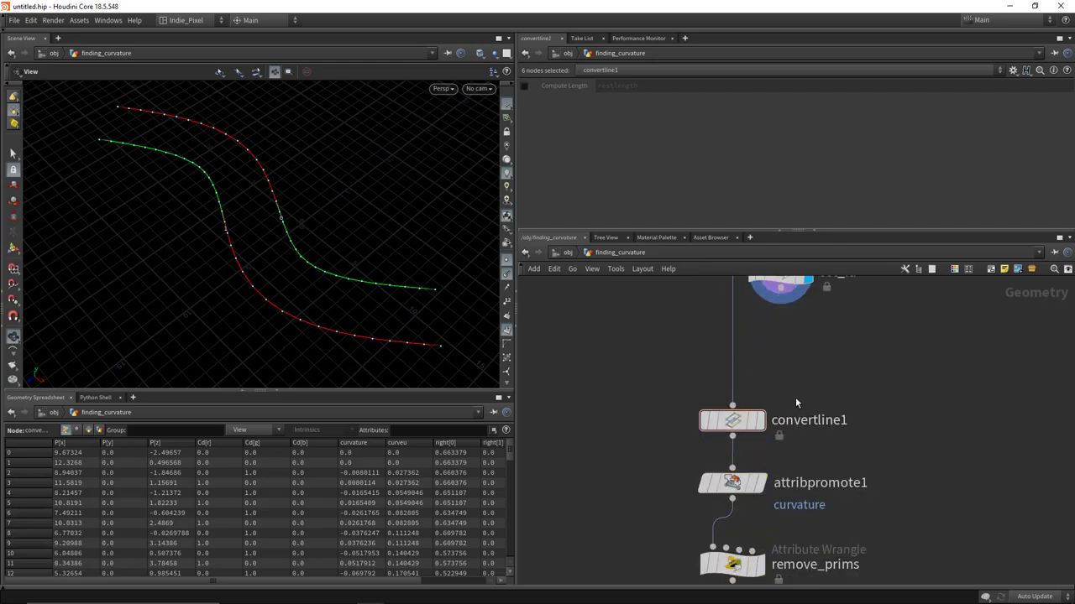
- Add an Attribute Promote node directly below set_id, connect it to set_id's output and display it
middle_click_drag(798, 388, 772, 434)
key("Tab")
mouse_move(776, 401)
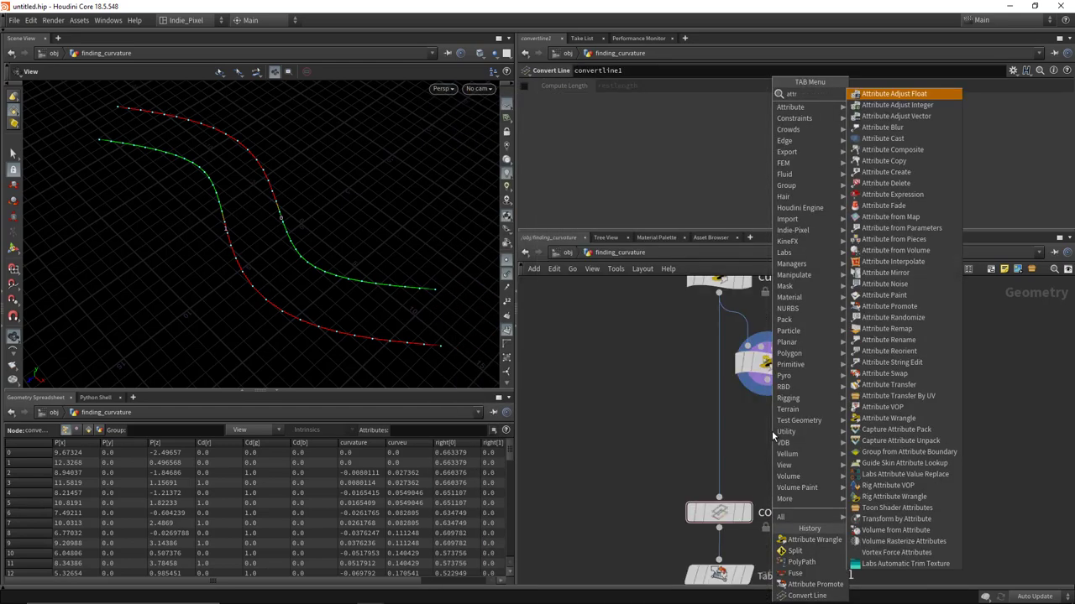
left_click(902, 317)
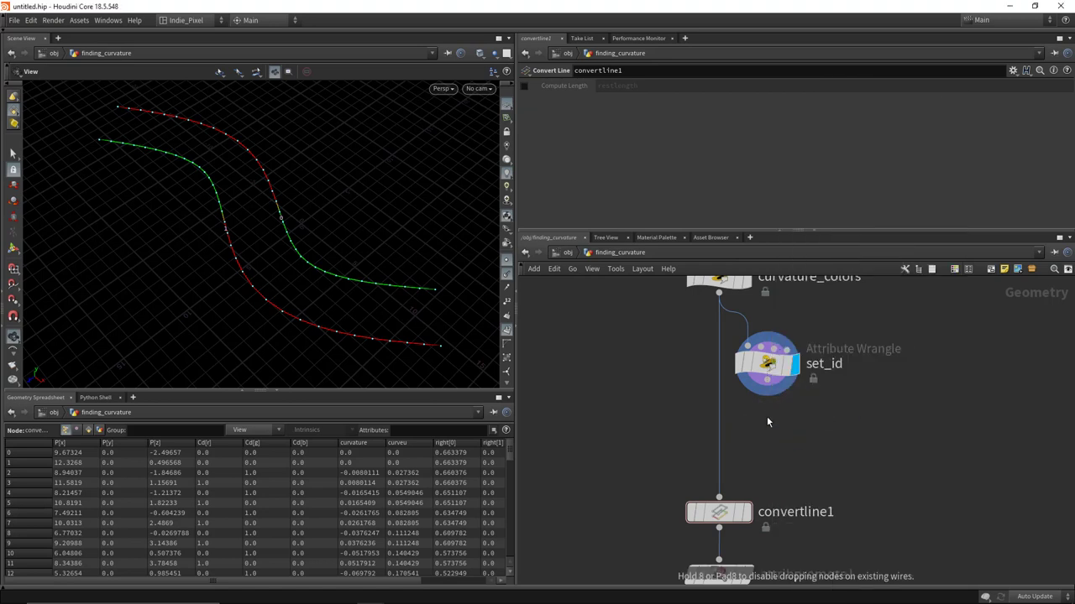
left_click(766, 420)
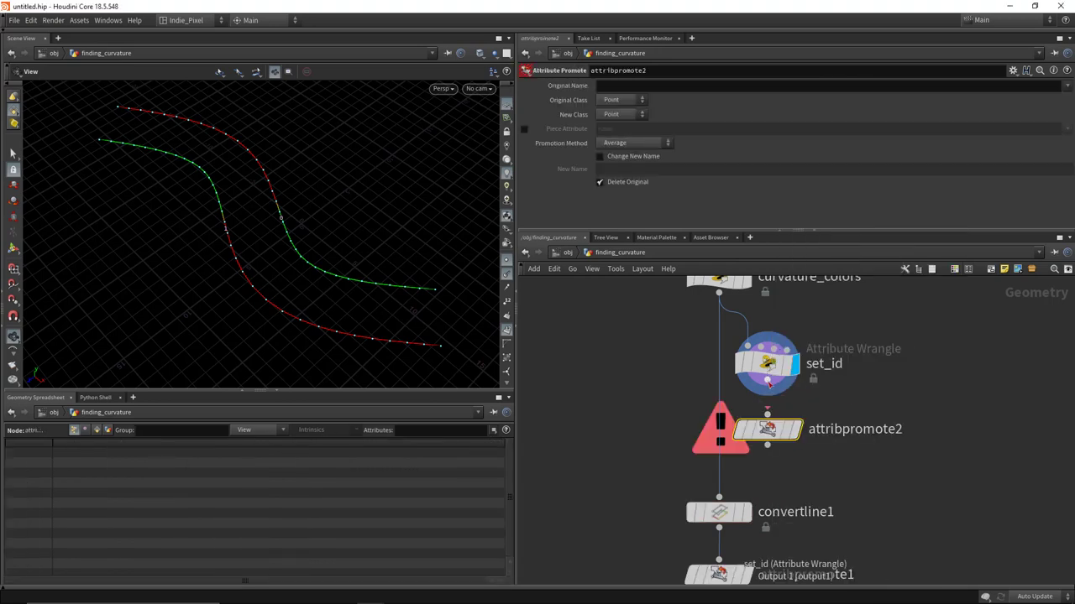
- Configure attribpromote2 to promote the id attribute from Primitive to Point
left_click(631, 100)
left_click(630, 116)
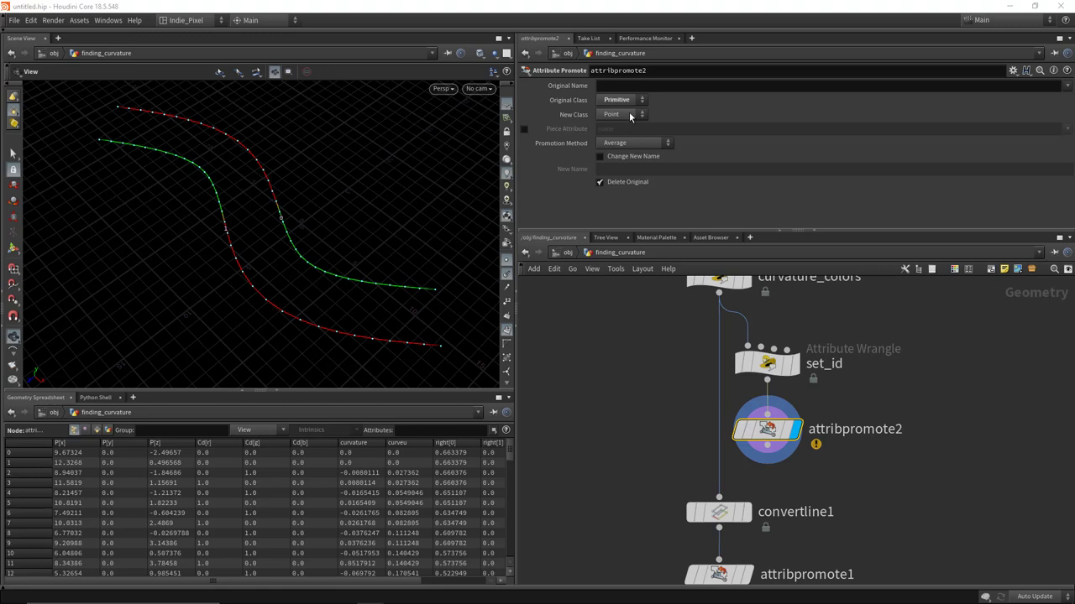
left_click(1067, 86)
left_click(1056, 103)
middle_click_drag(804, 481, 805, 431)
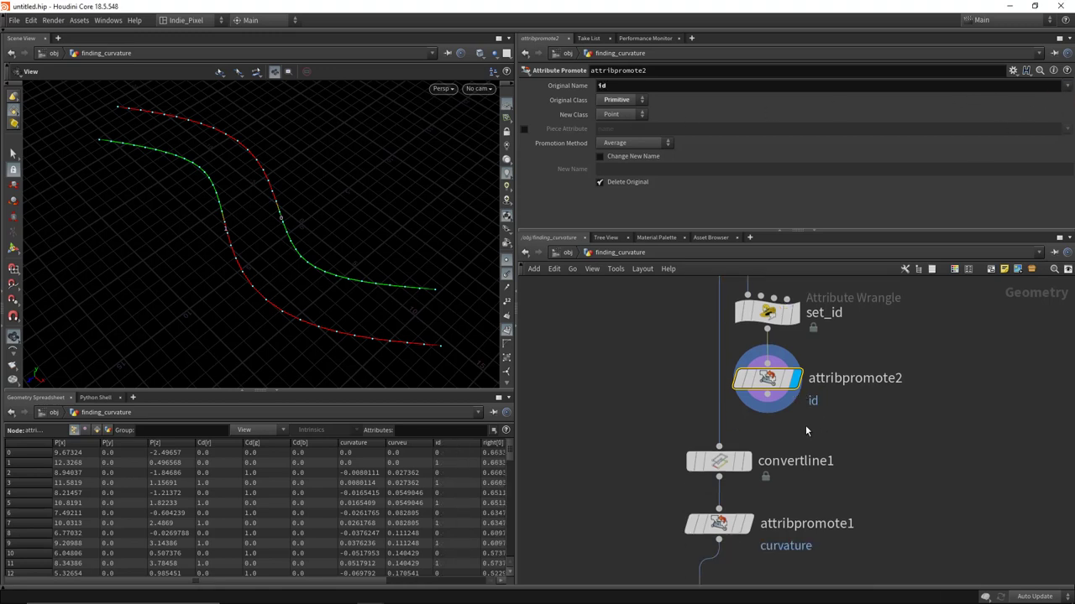
- Connect attribpromote2 into convertline1 and line up set_id and attribpromote2 with the main node chain
middle_click_drag(749, 498, 778, 389)
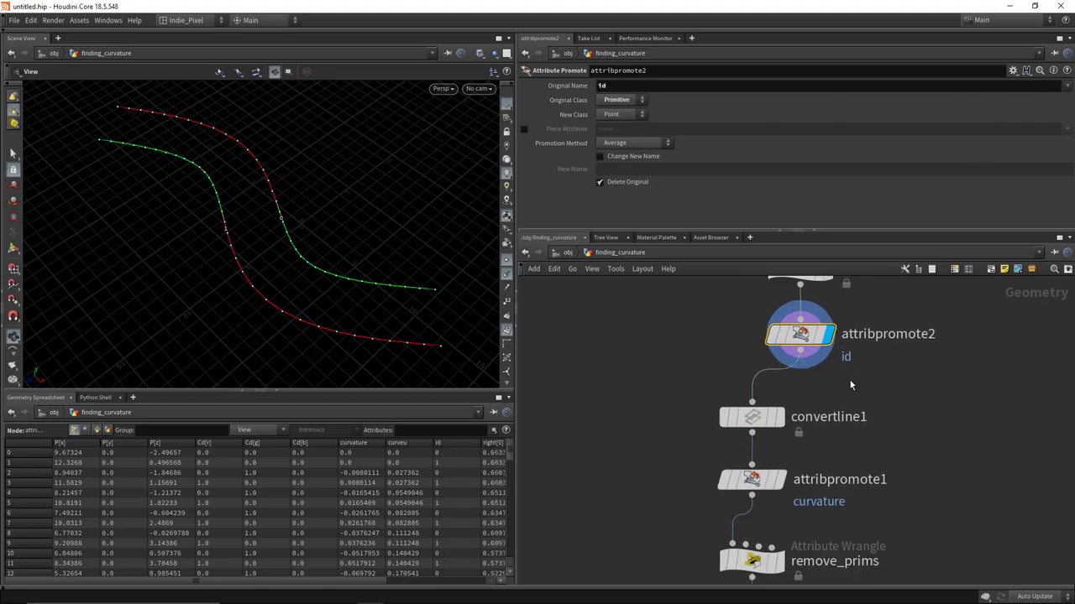
middle_click_drag(730, 286, 699, 331)
left_click_drag(699, 332, 864, 453)
scroll(839, 454, "down", 5)
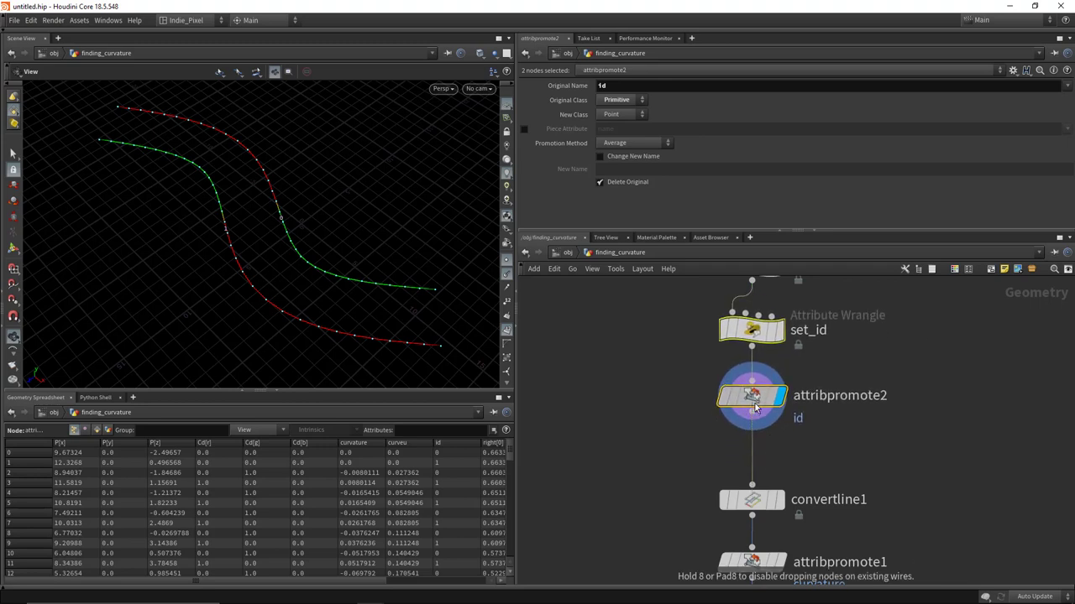
- Check the point id attribute arriving at split1 and display the split1 node
middle_click_drag(886, 512, 877, 375)
left_click(755, 441)
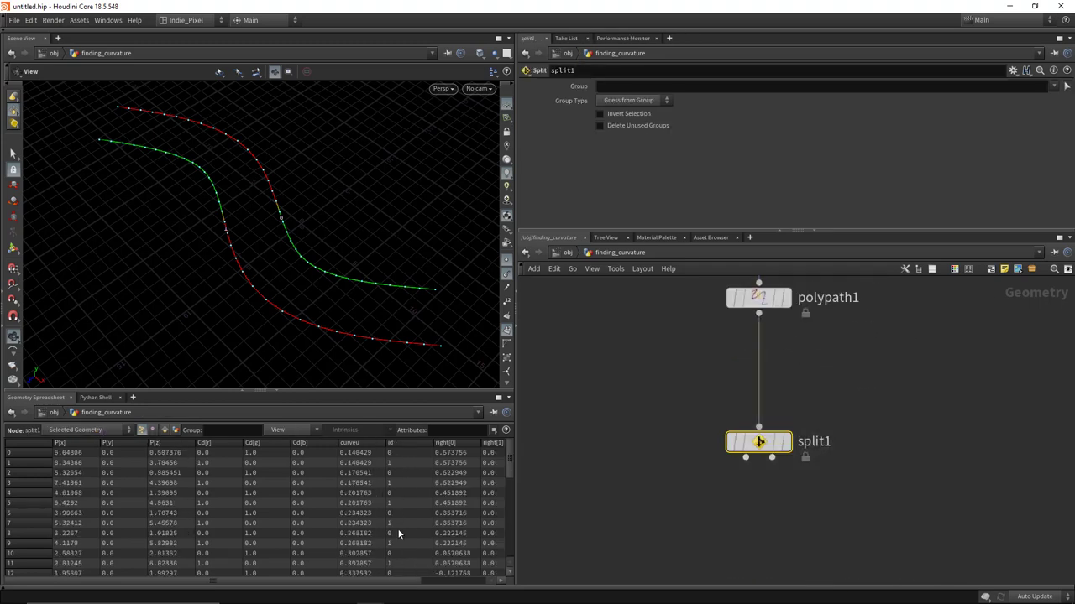
scroll(754, 464, "down", 3)
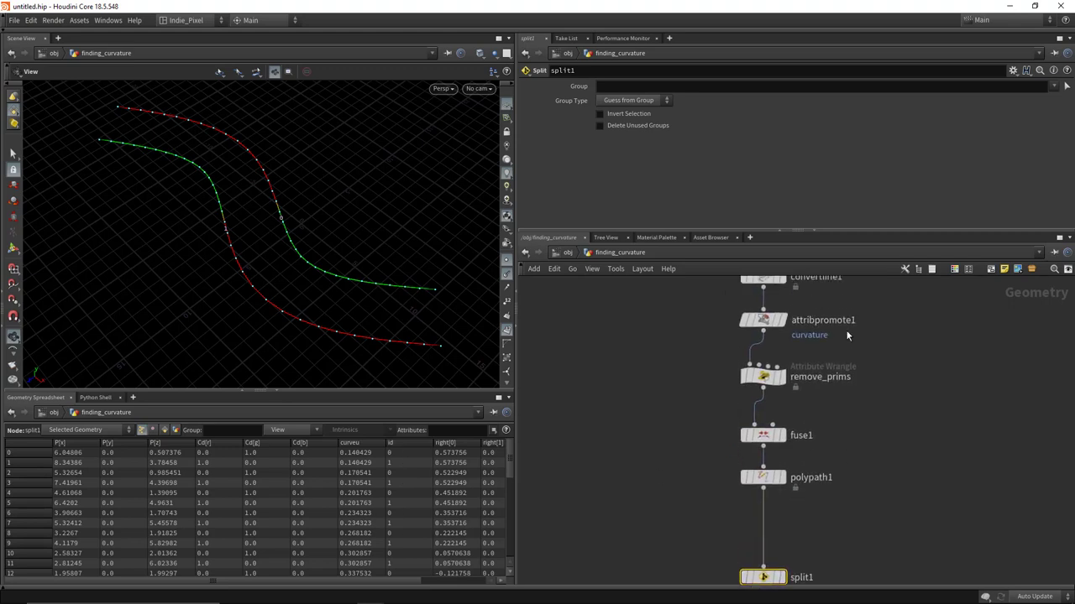
left_click_drag(810, 301, 674, 534)
scroll(730, 504, "up", 4)
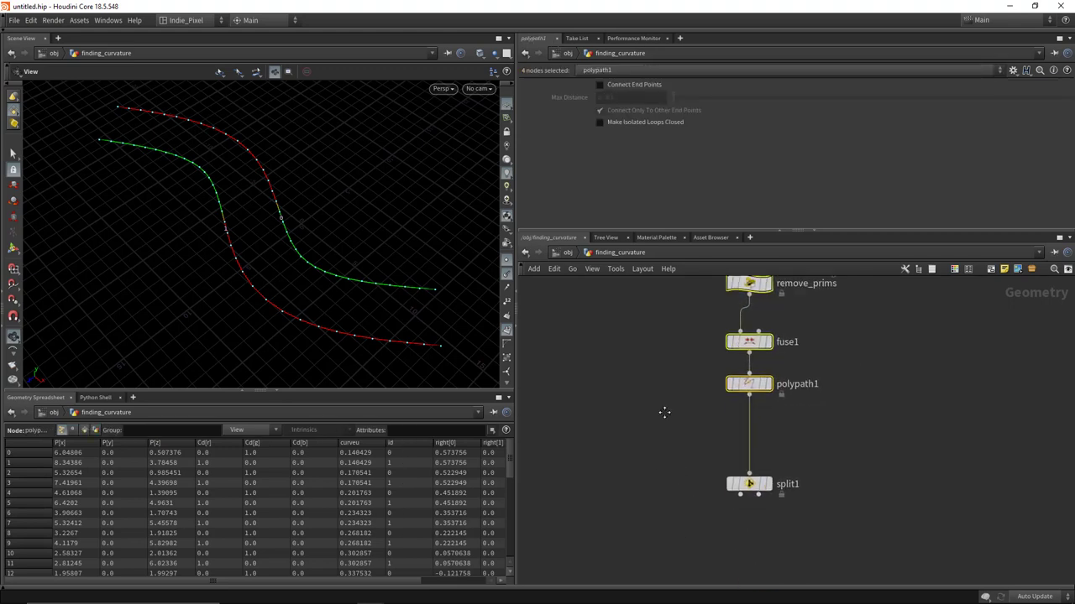
left_click(761, 442)
left_click(728, 442)
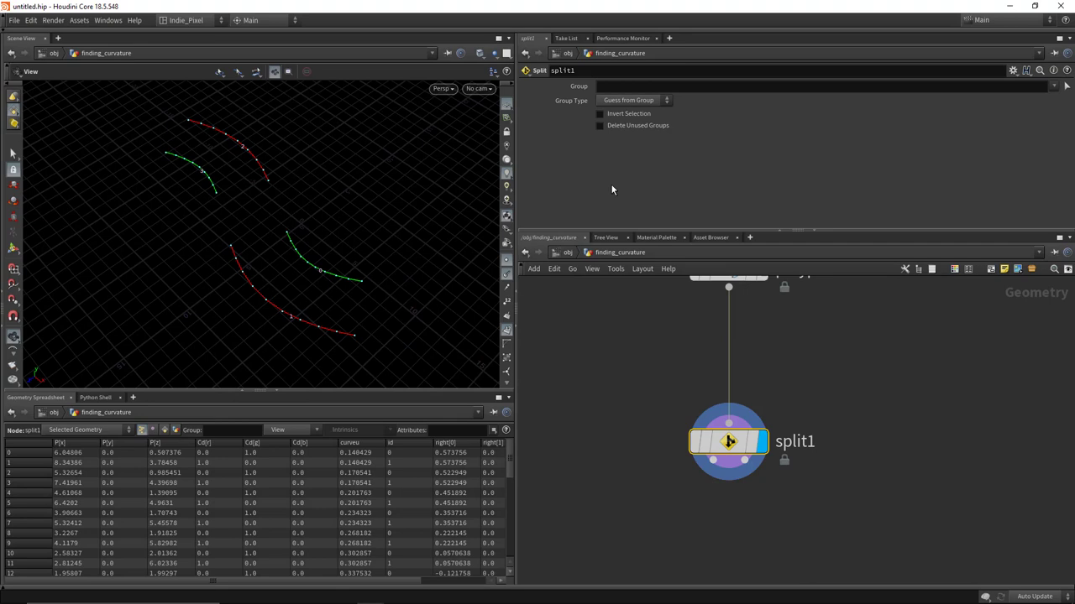
left_click(665, 87)
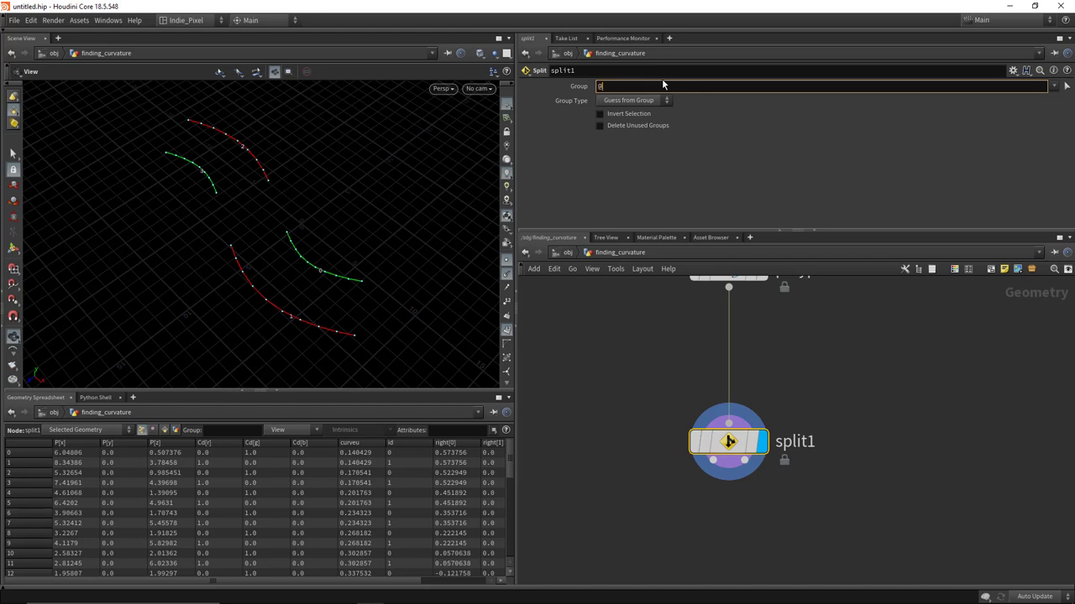
type("@id=0")
key("Return")
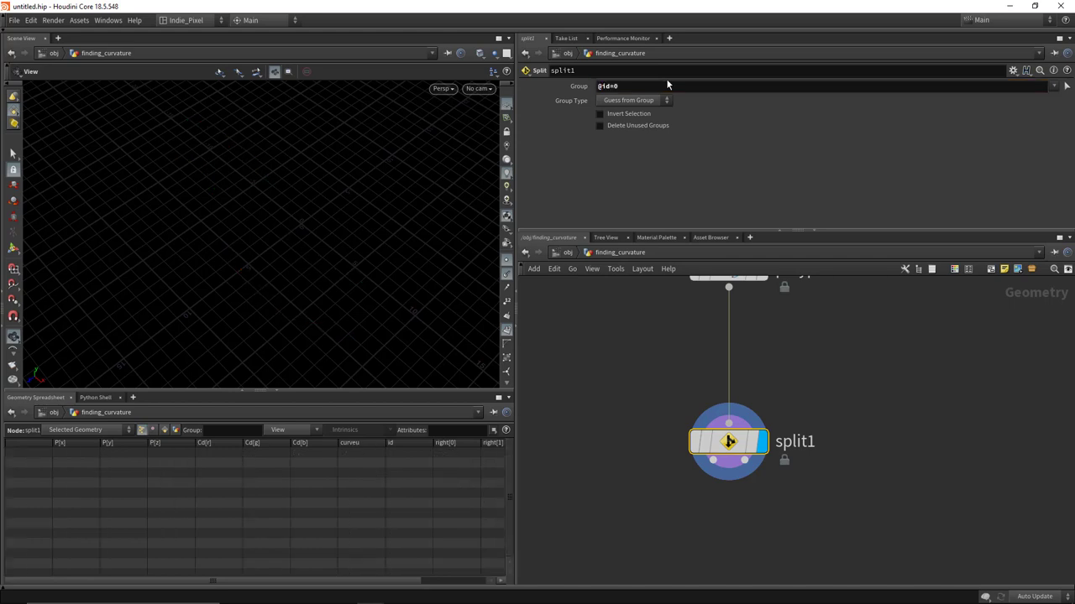
left_click(640, 100)
left_click(620, 146)
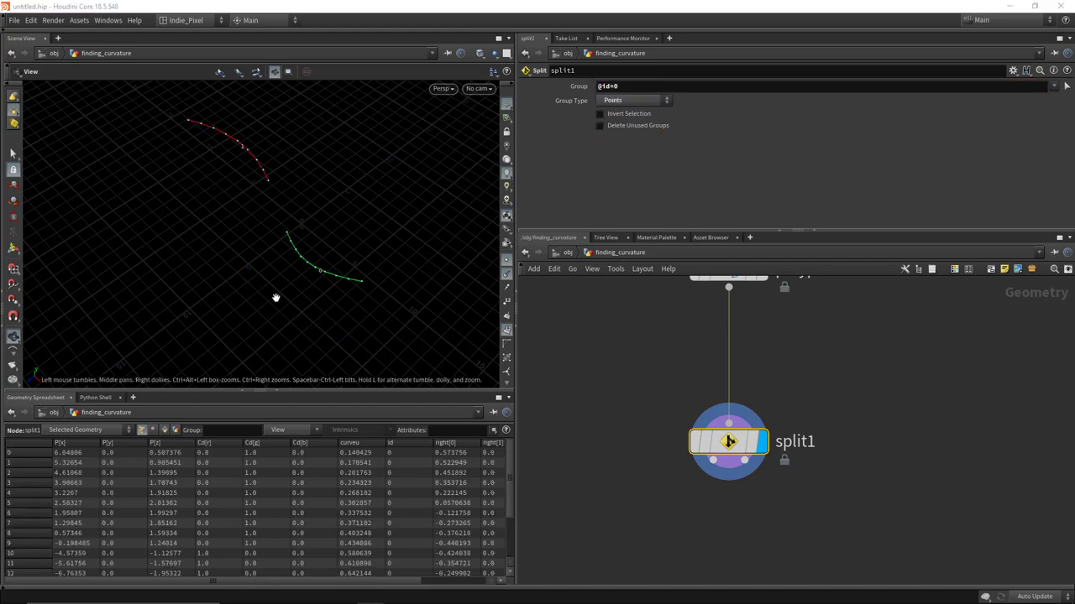
- Add an Attribute Wrangle below split1, offset to one side, and feed split1's first output into its first input
middle_click_drag(733, 515, 762, 430)
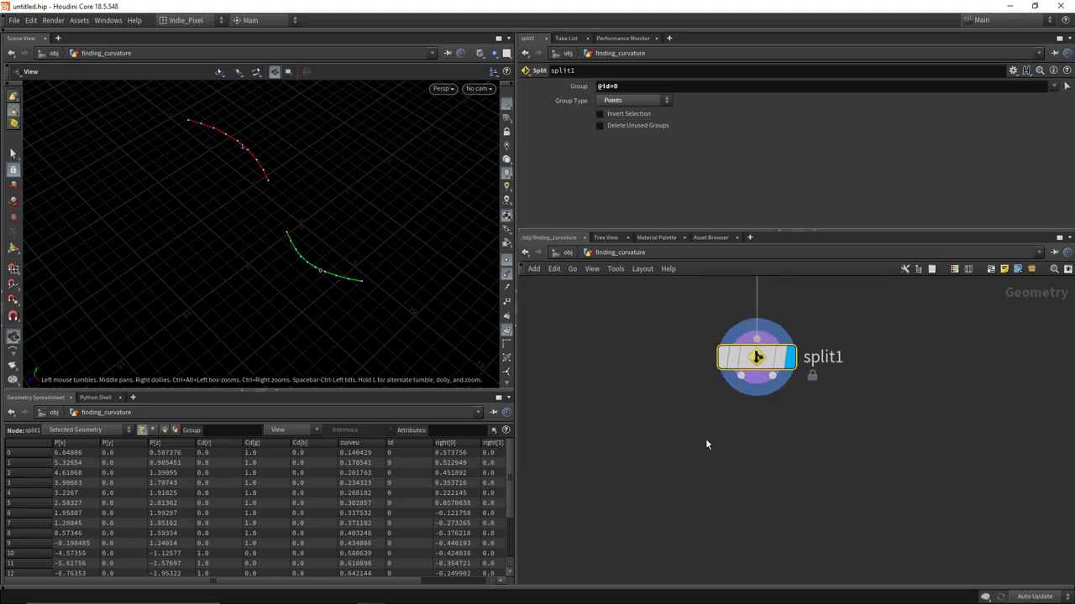
middle_click_drag(698, 439, 705, 420)
key("Tab")
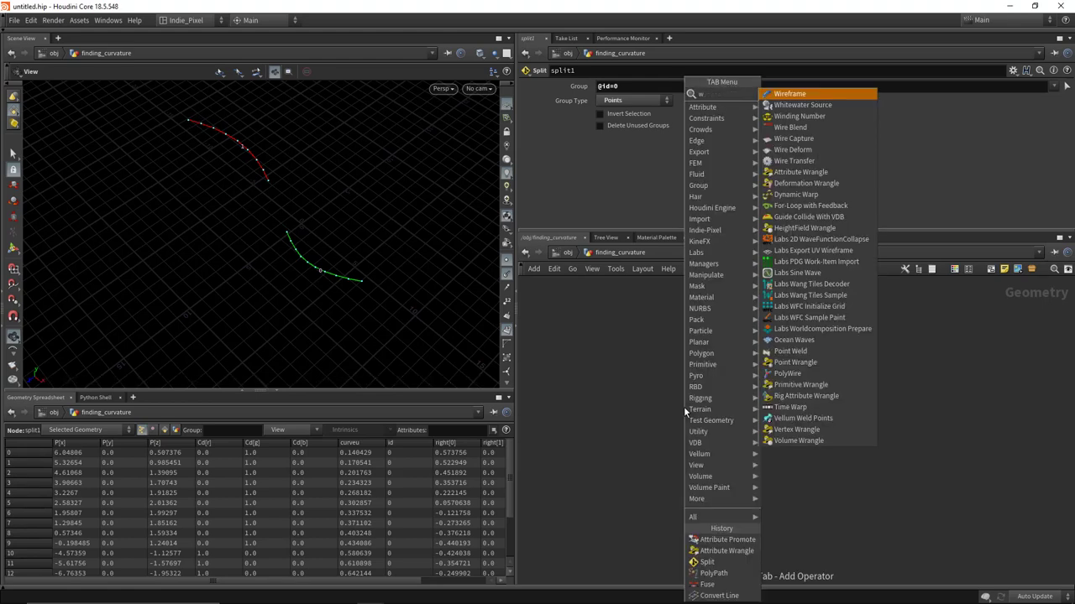
key("Return")
left_click(670, 460)
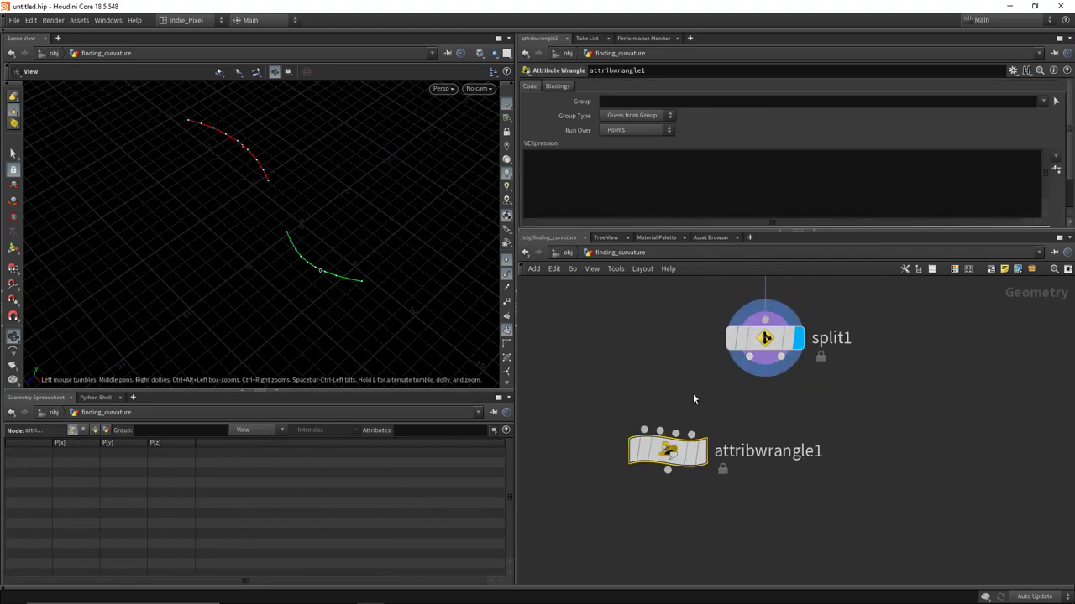
left_click(749, 357)
left_click(643, 432)
left_click_drag(665, 454, 628, 467)
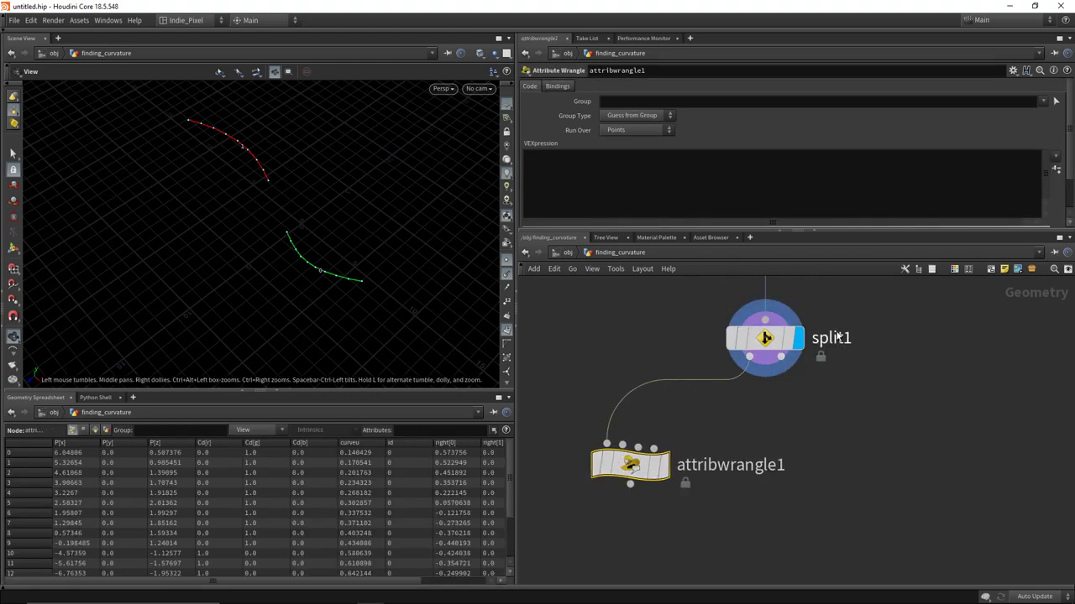
- Rename the new wrangle below split1 as away_facing_normals
double_click(710, 468)
type("away_")
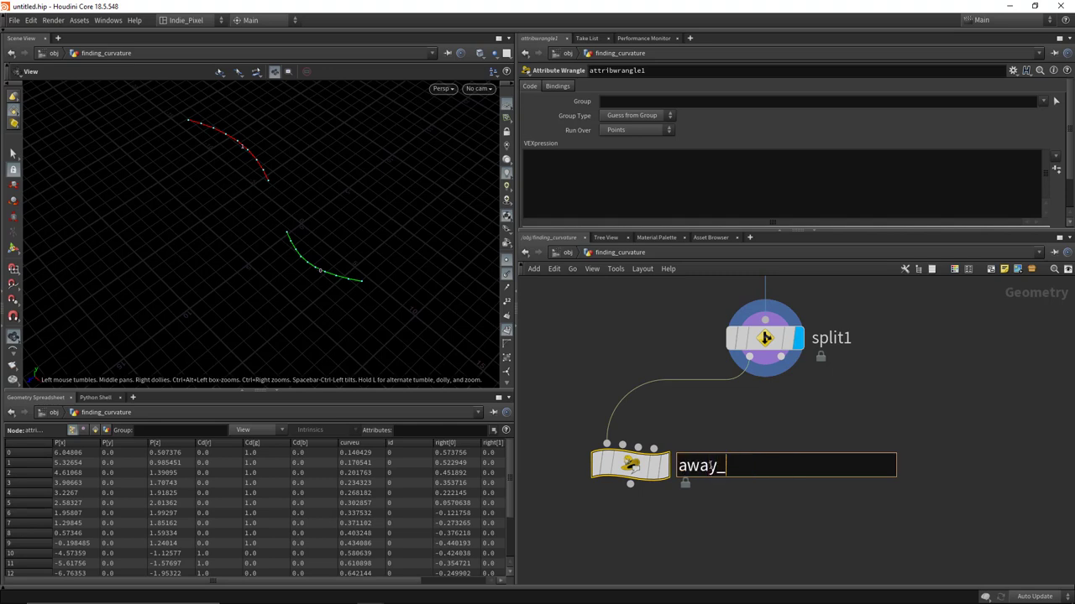
type("facing_normals")
key("Return")
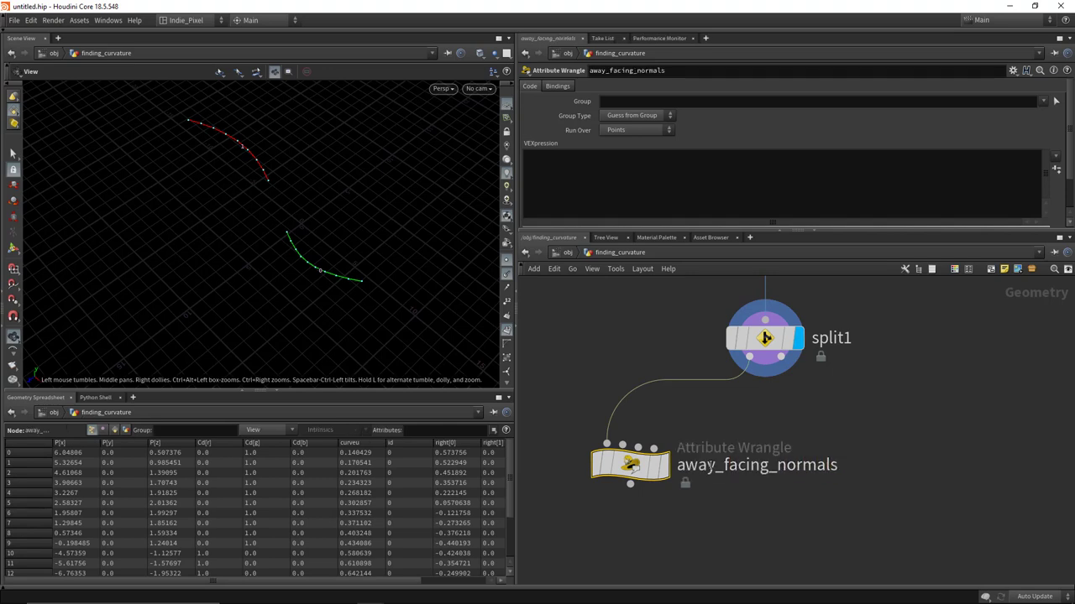
- Connect split1's second output to the second input of away_facing_normals and display that wrangle
left_click(781, 356)
left_click(623, 445)
left_click(668, 467)
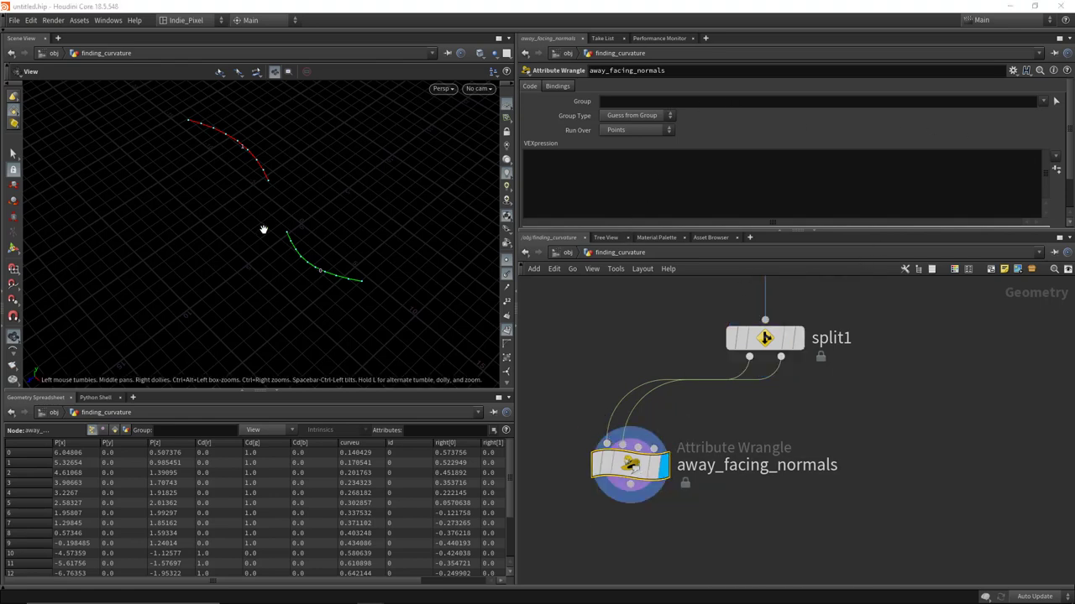
- Add a Null node on split1's second output and display it to show the other edge's curves
middle_click_drag(686, 356, 582, 340)
left_click(675, 340)
key("Tab")
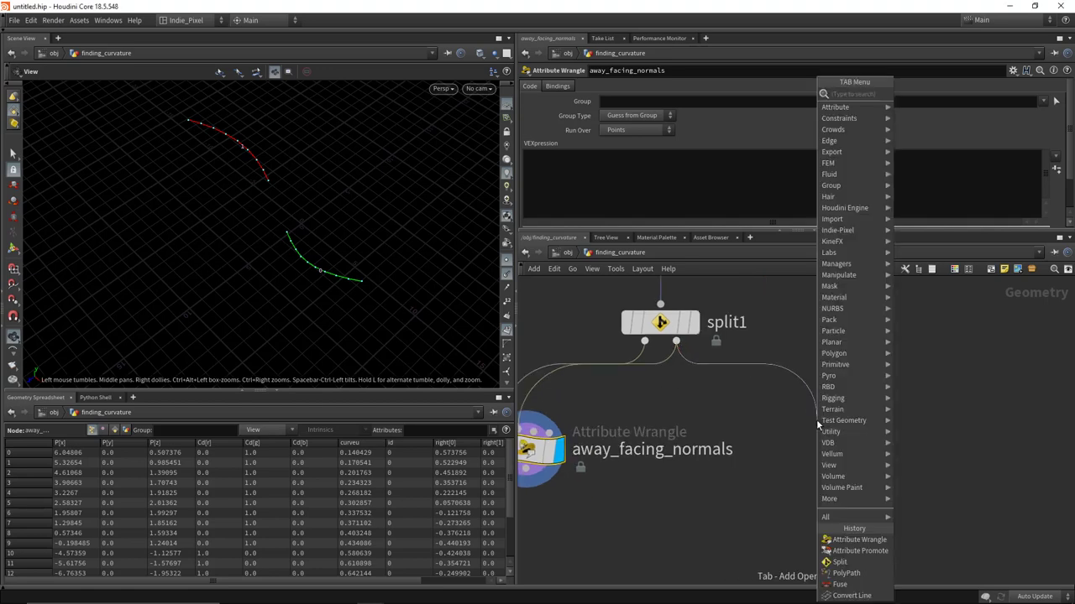
type("null")
key("Return")
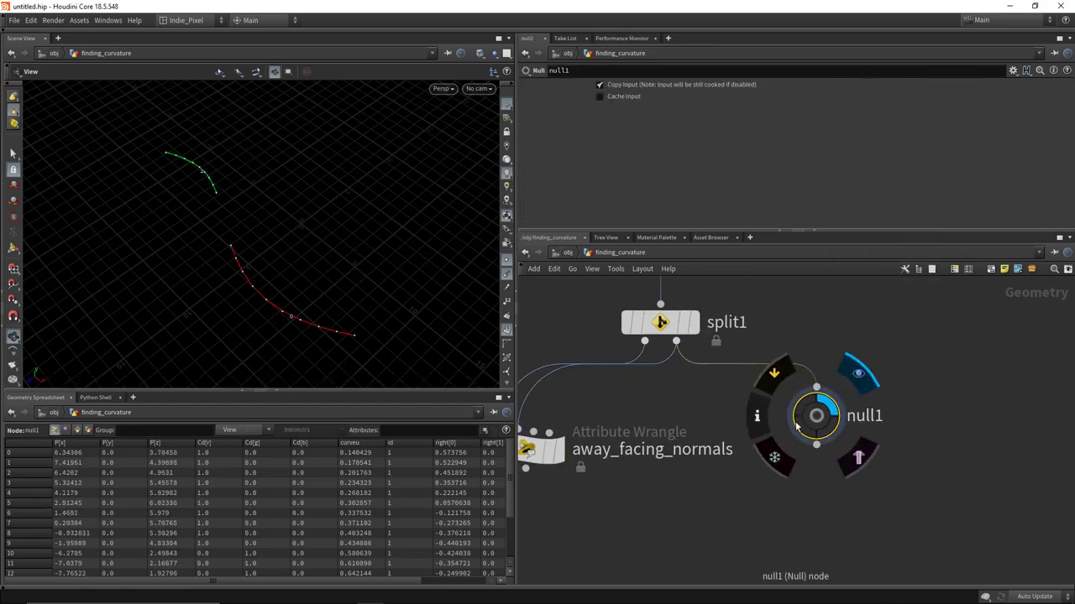
- Turn on point numbers and compare the point numbering of the away_facing_normals curves with the null1 curves
left_click(557, 404)
left_click(831, 430)
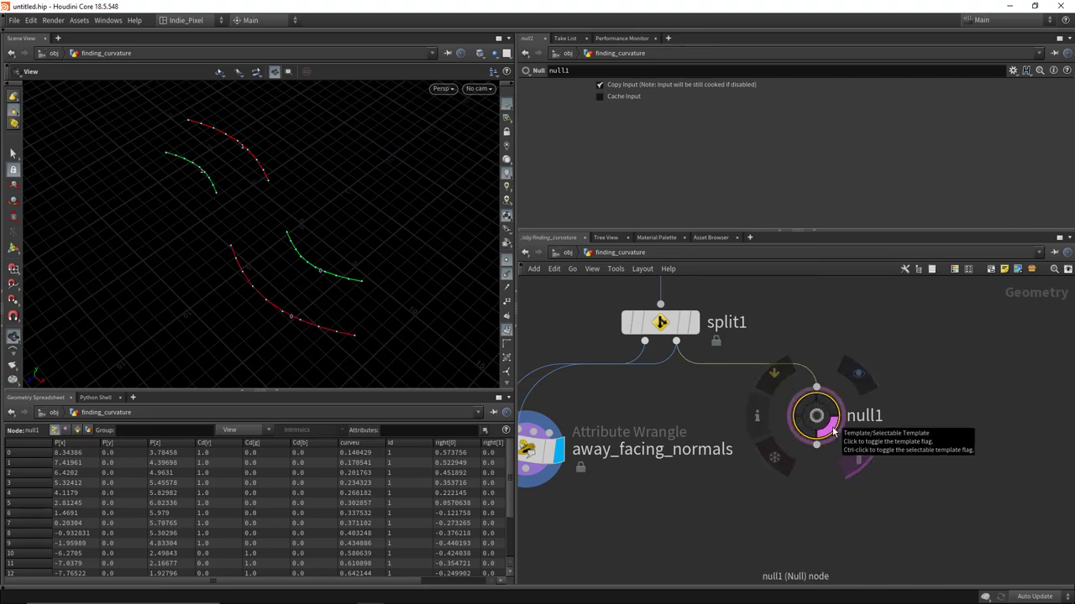
left_click(831, 430)
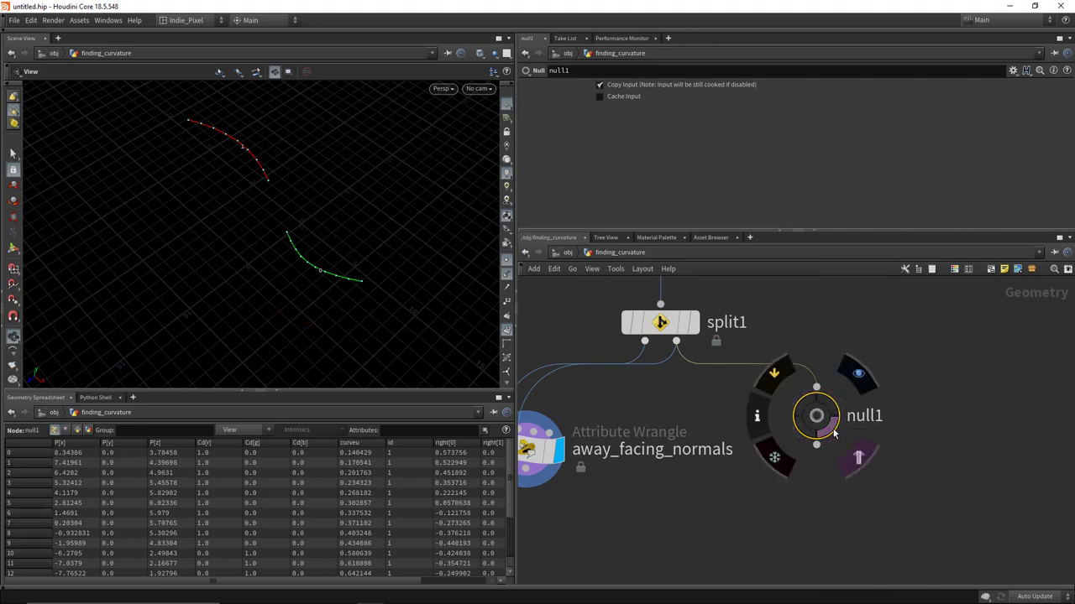
left_click(506, 302)
left_click_drag(288, 207, 385, 323)
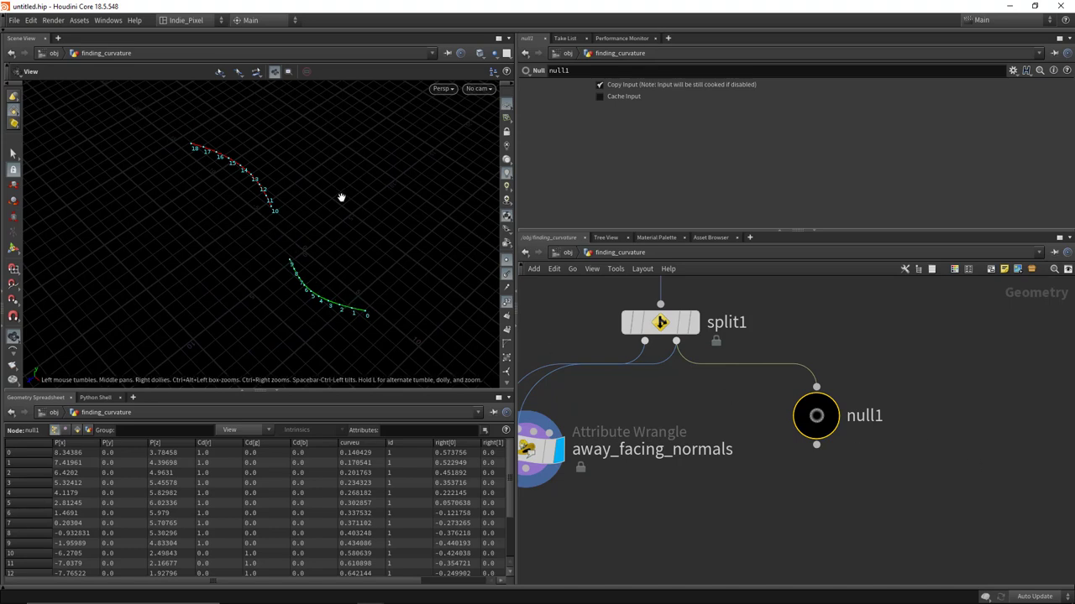
left_click(858, 371)
mouse_move(365, 344)
left_mouse_down()
mouse_move(297, 247)
mouse_move(361, 343)
left_mouse_up()
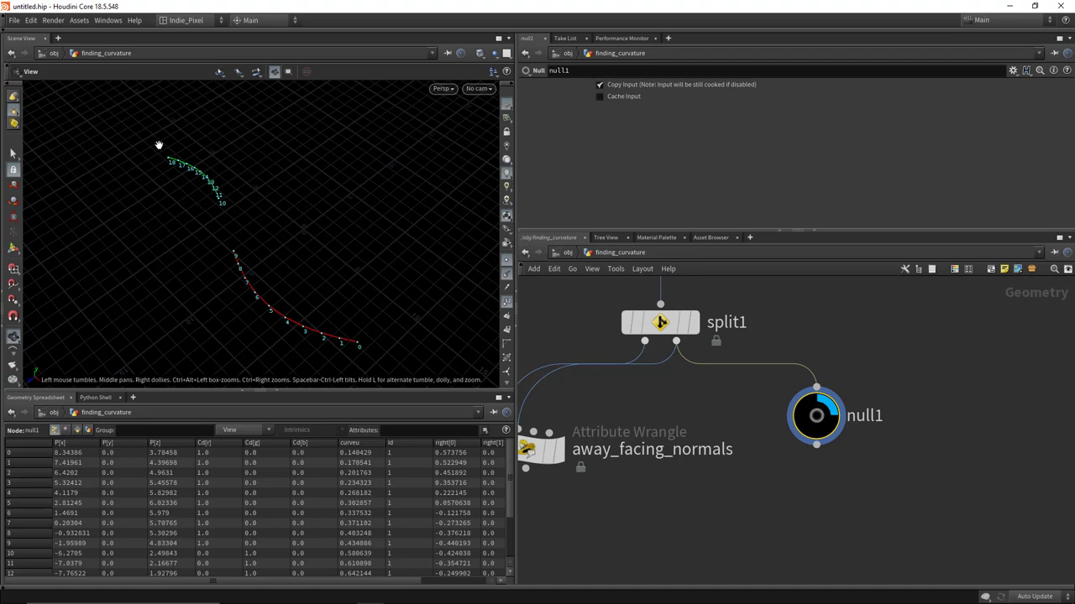
middle_click_drag(569, 420, 655, 415)
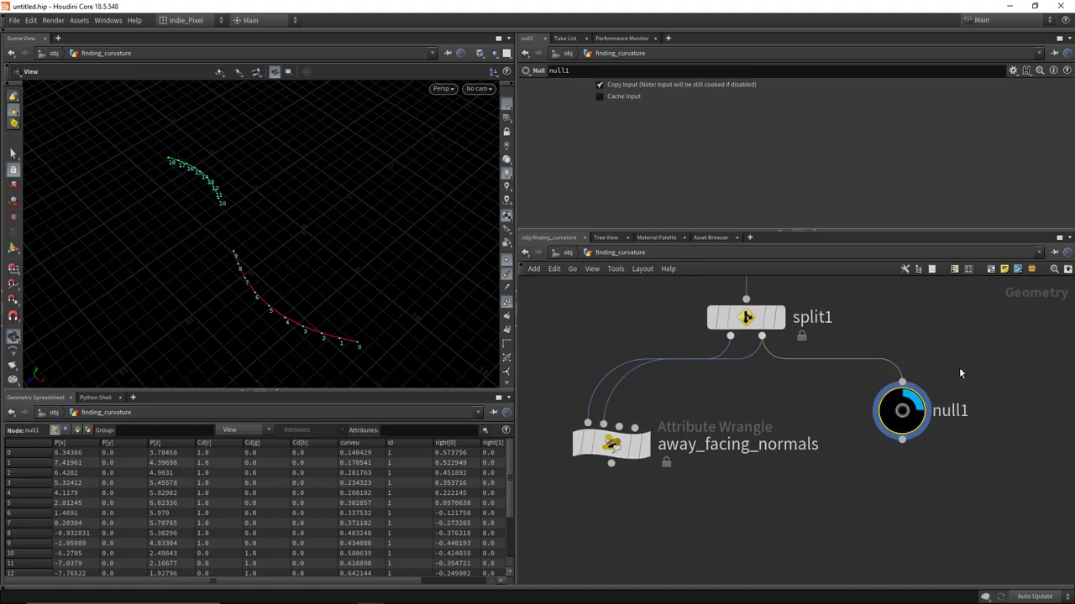
left_click(611, 443)
left_click(626, 178)
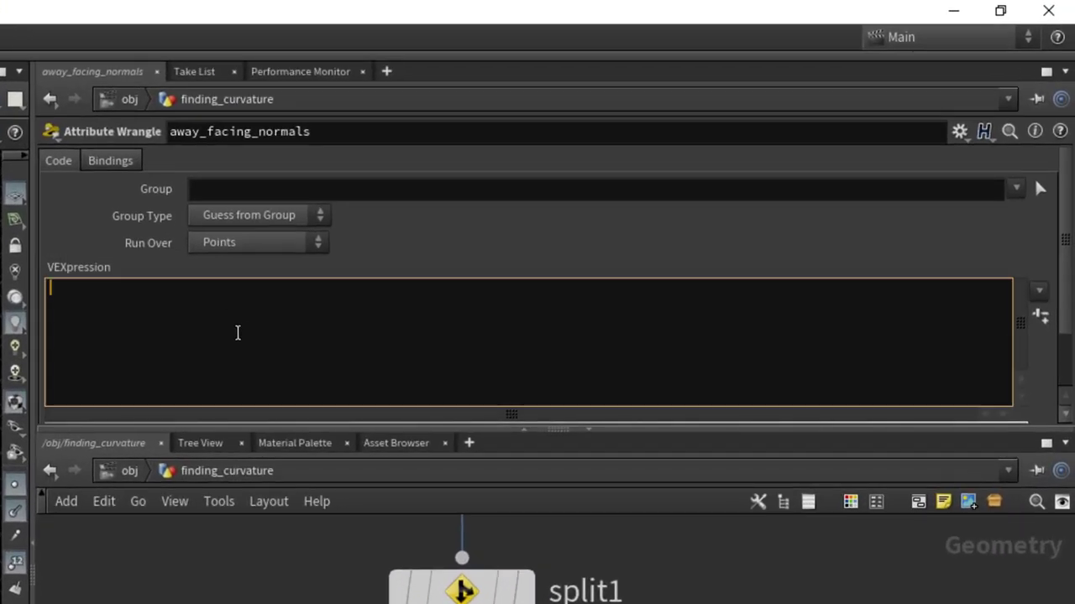
type("vecetor other")
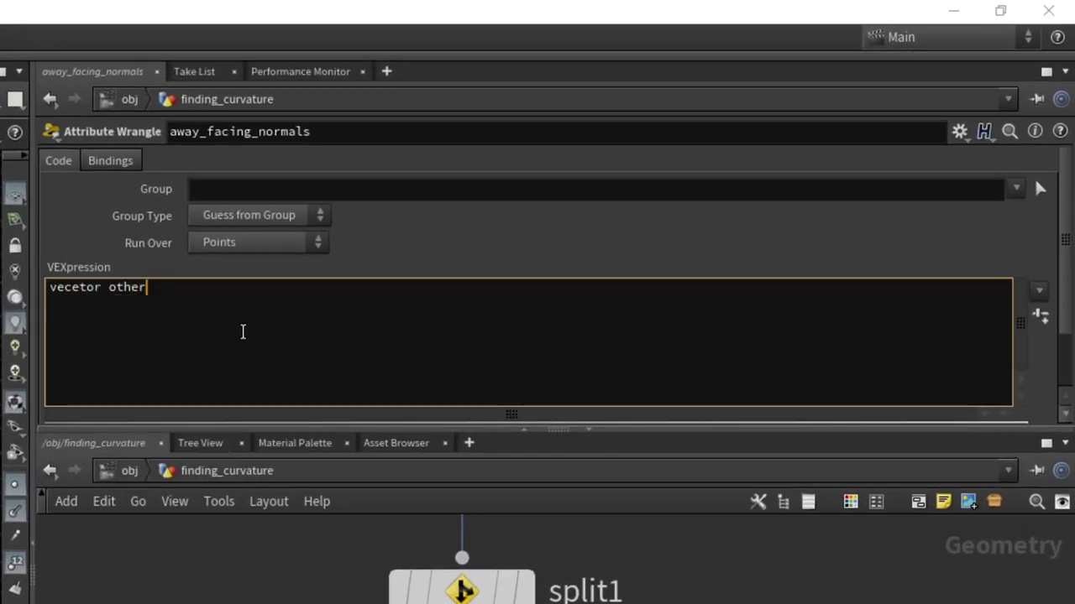
type("p")
key("Escape")
type("os = ")
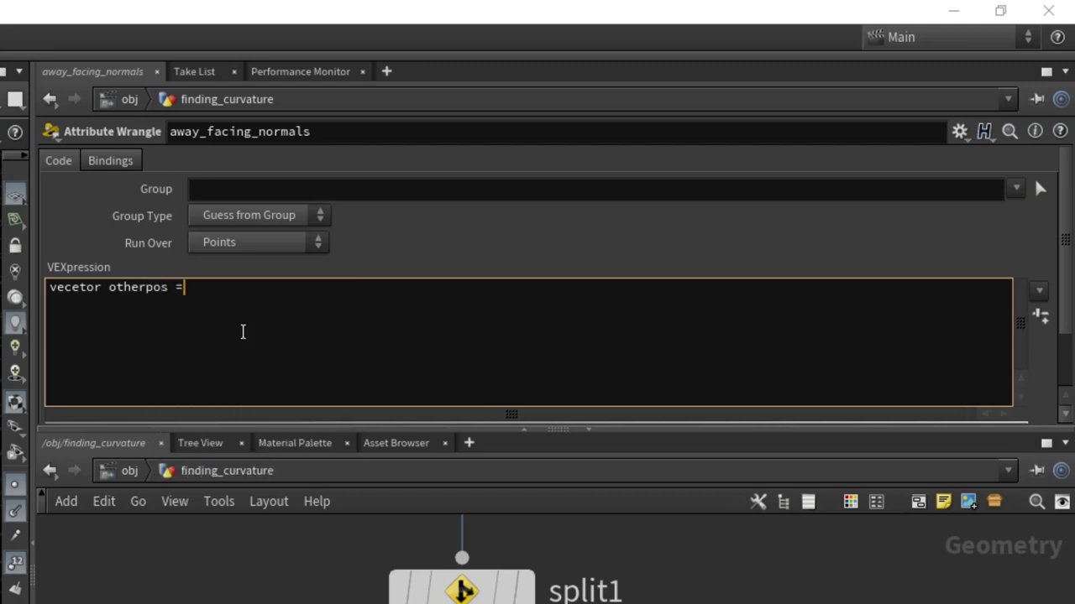
type("point(1,")
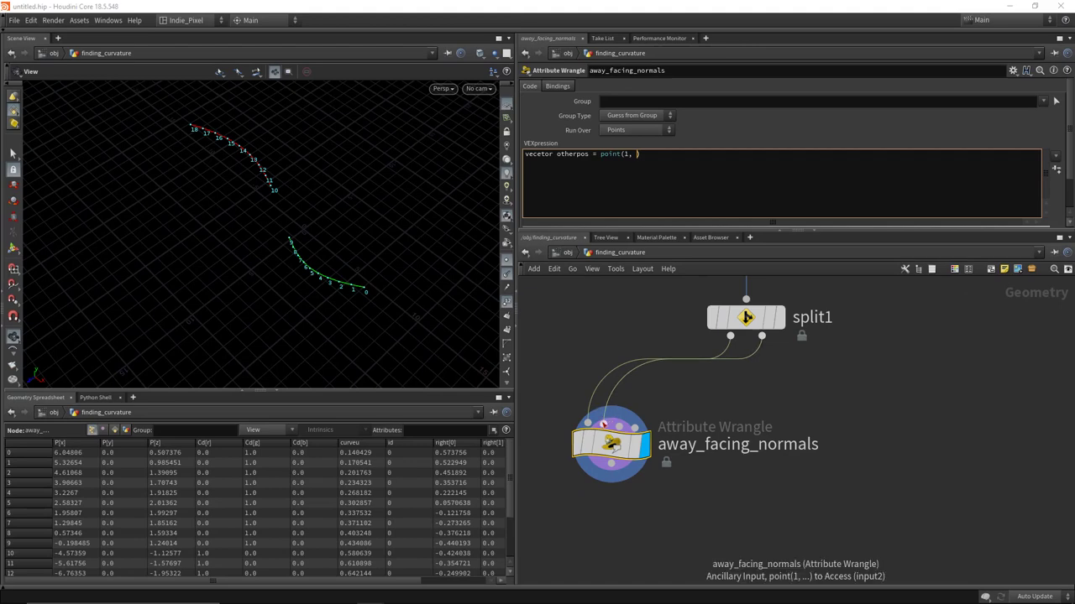
type(" \"P")
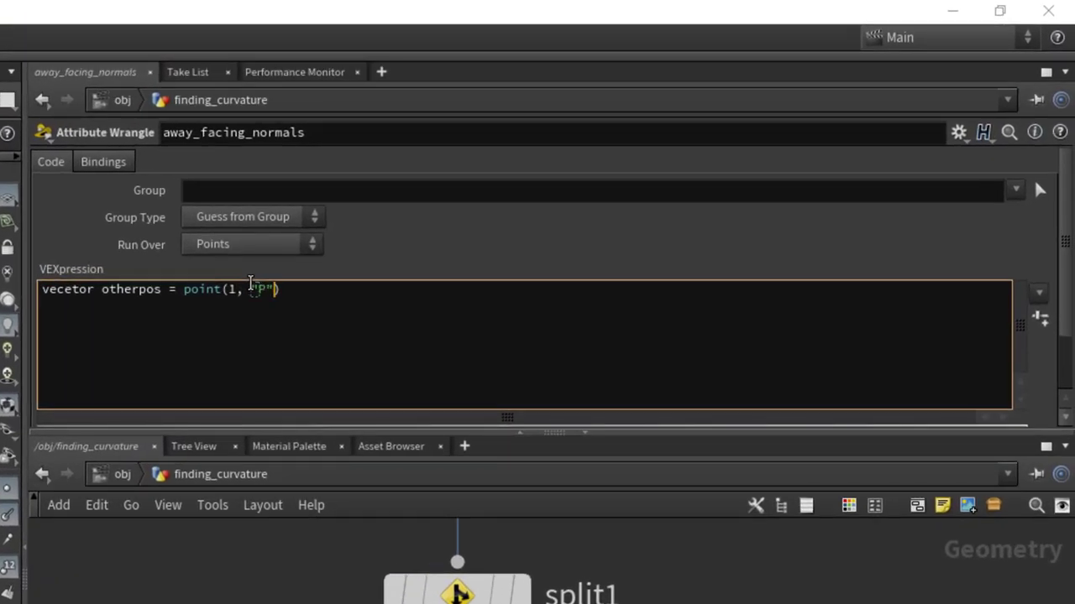
type("\", @ptnum);")
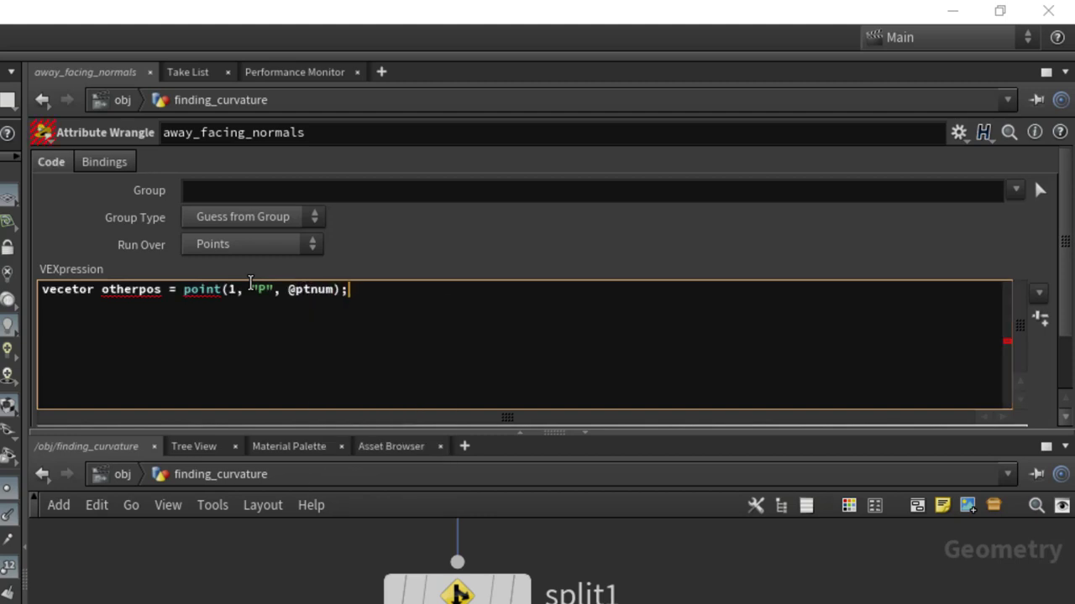
- Correct the misspelled type keyword in the otherpos line to vector
key("Home")
key("Right")
key("Right")
key("Right")
key("Right")
key("Right")
key("Right")
key("Right")
key("BackSpace")
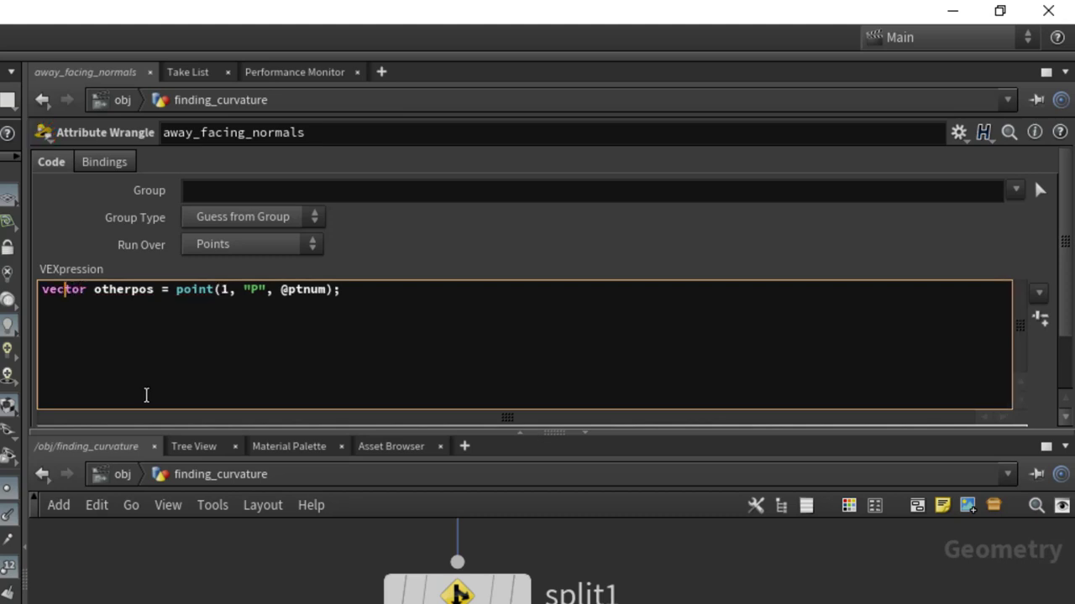
- Add the line @N = normalize(@P - otherpos); to away_facing_normals and view the resulting point normals on the curves
left_click(389, 286)
type("@N = normalize(")
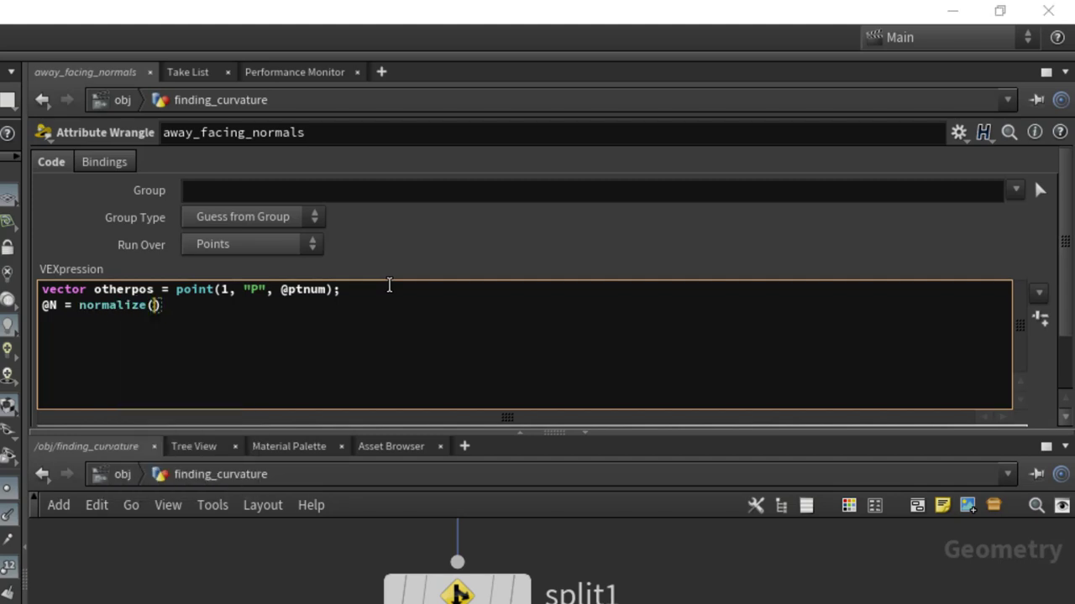
type("@P - other")
type("p")
key("BackSpace")
type("otherpos)")
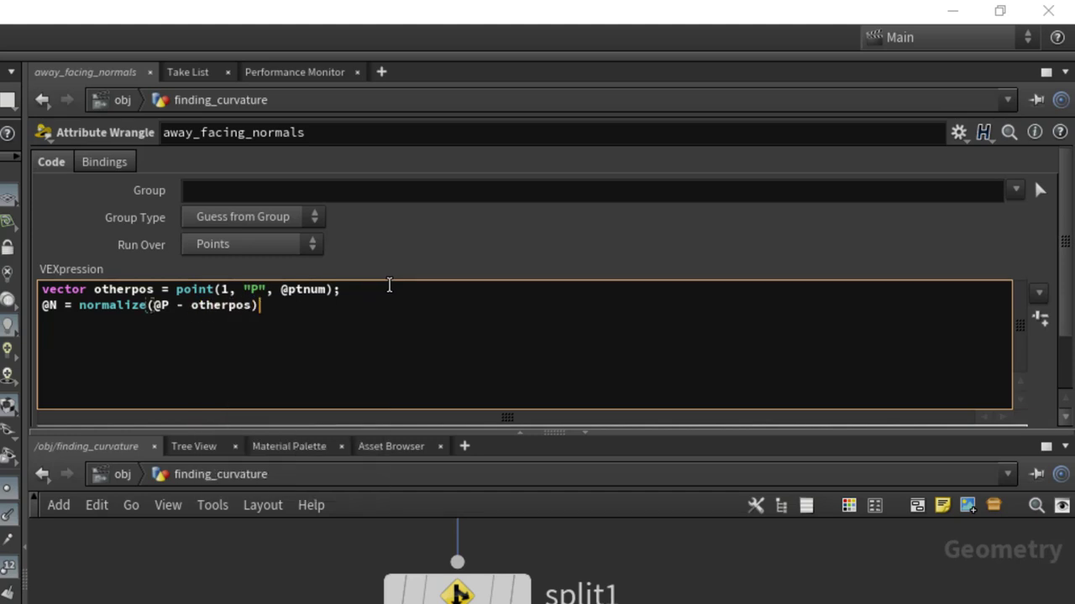
type(";")
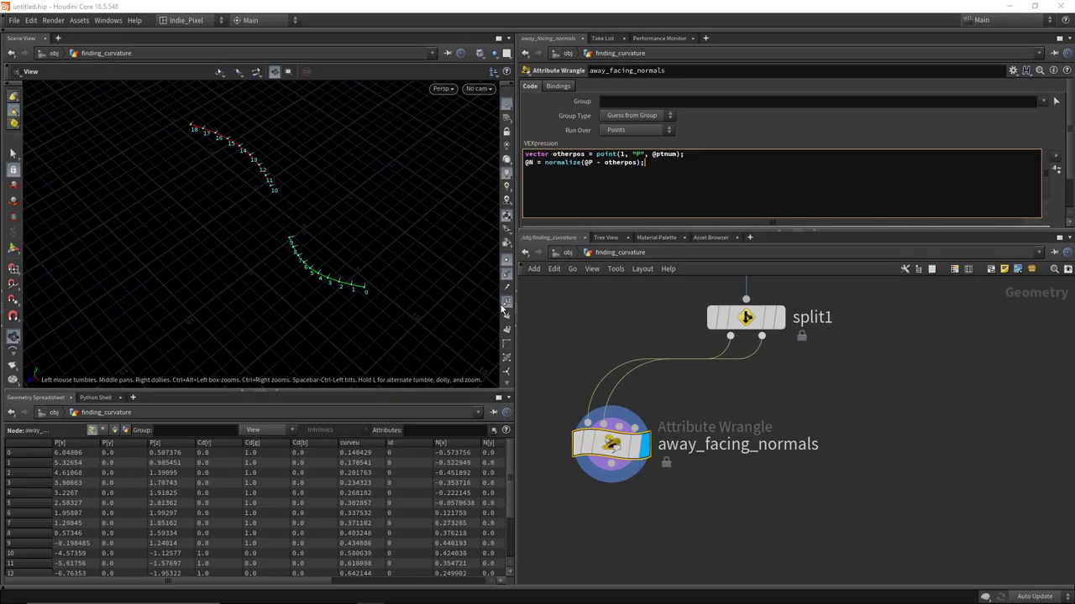
left_click_drag(259, 252, 322, 310)
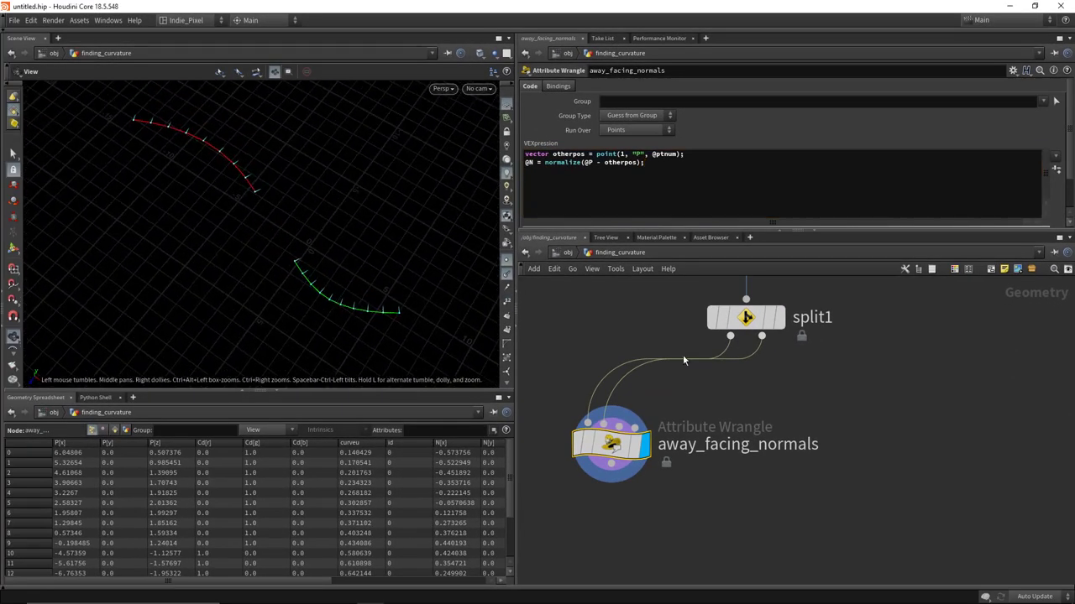
- Duplicate away_facing_normals beside the original and wire split1's second output to its first input and first output to its second input
scroll(756, 403, "down", 5)
mouse_move(635, 438)
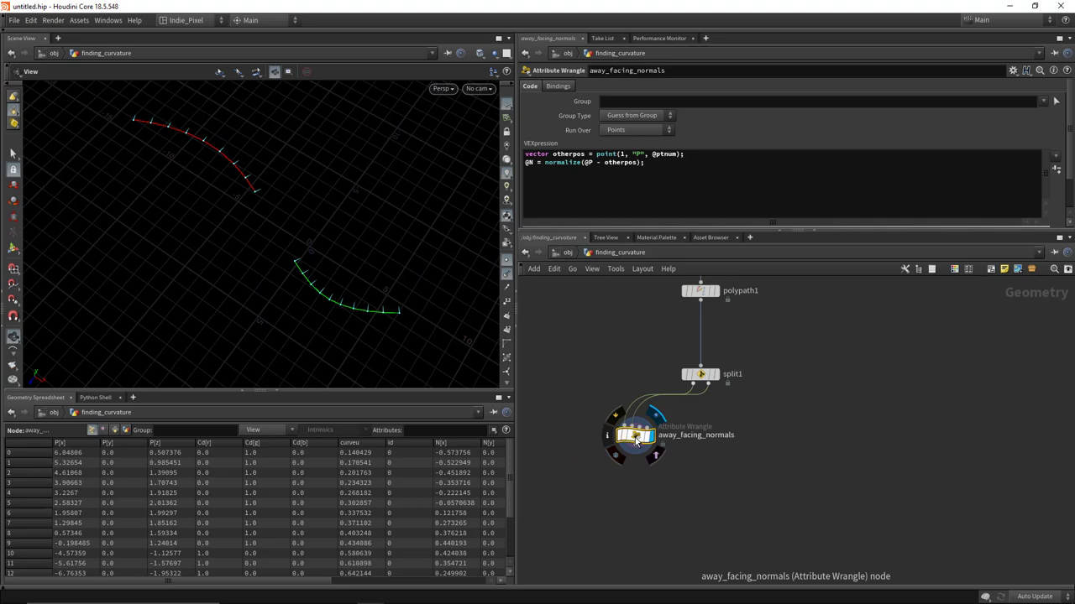
mouse_move(635, 435)
left_mouse_down("alt")
mouse_move(783, 440)
mouse_move(904, 367)
left_mouse_up("alt")
scroll(731, 421, "up", 2)
key("y")
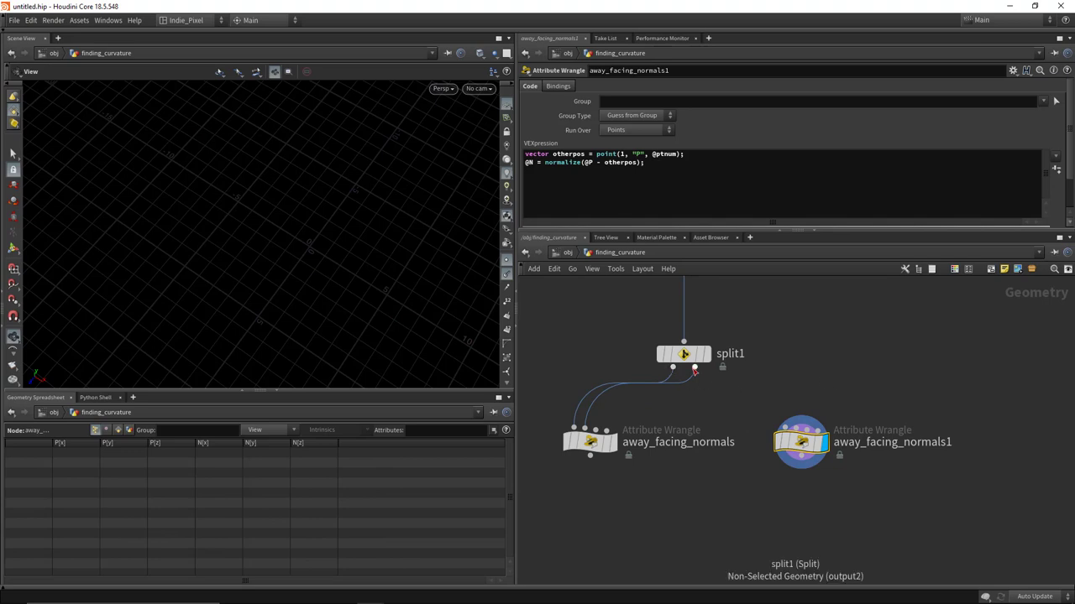
left_click_drag(694, 367, 789, 424)
left_click_drag(680, 356, 800, 422)
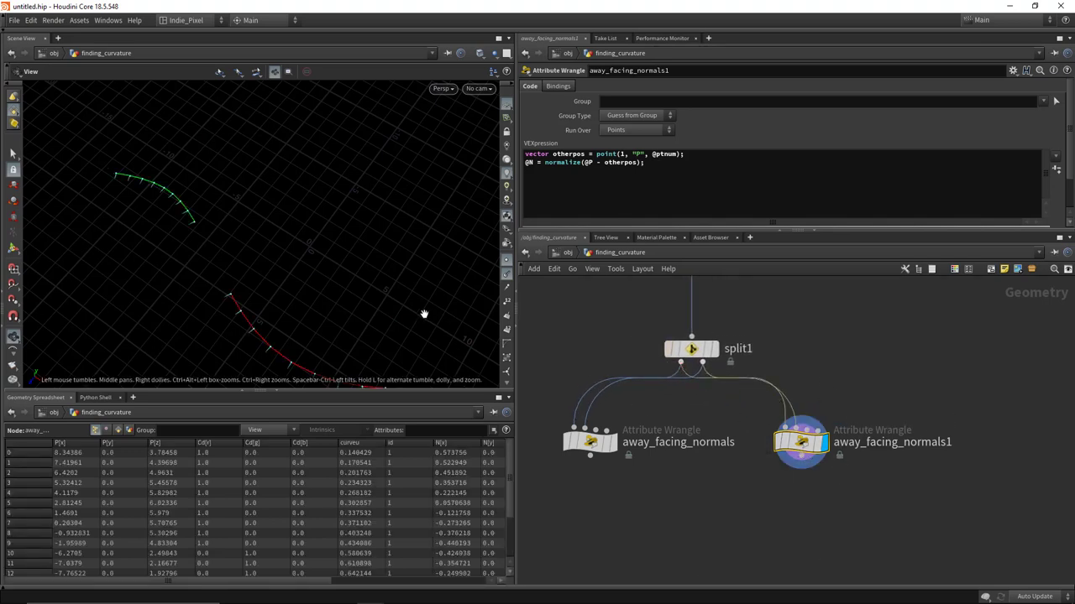
left_click_drag(419, 311, 323, 311)
- Merge the outputs of away_facing_normals and away_facing_normals1 and display the Merge node
middle_click_drag(840, 470, 868, 411)
left_click_drag(537, 420, 830, 400)
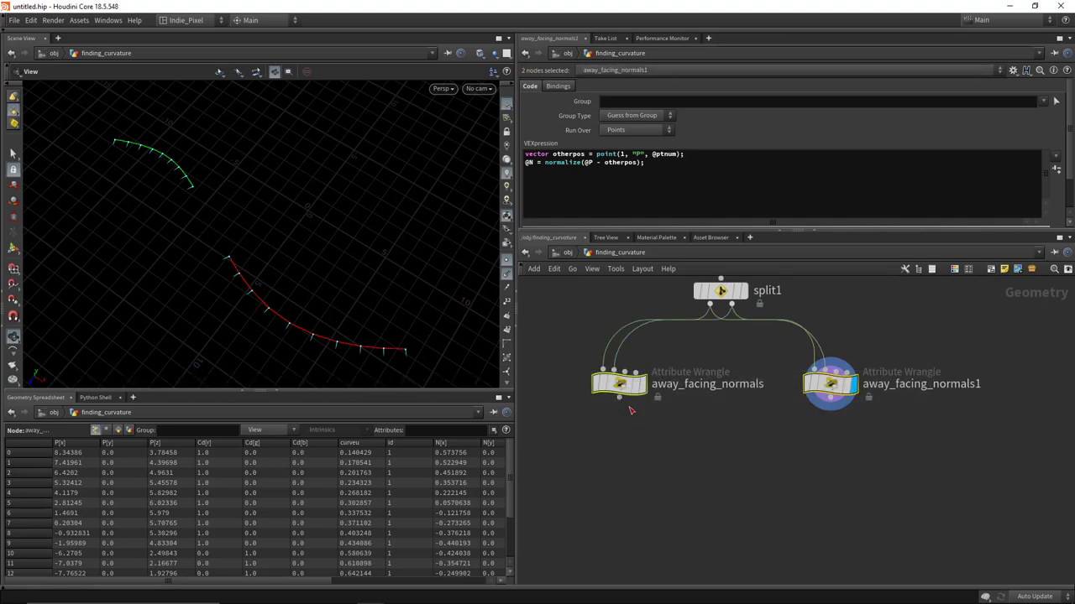
left_click_drag(619, 399, 728, 507)
middle_click_drag(726, 539, 736, 520)
mouse_move(344, 319)
left_mouse_down()
mouse_move(307, 312)
mouse_move(361, 311)
left_mouse_up()
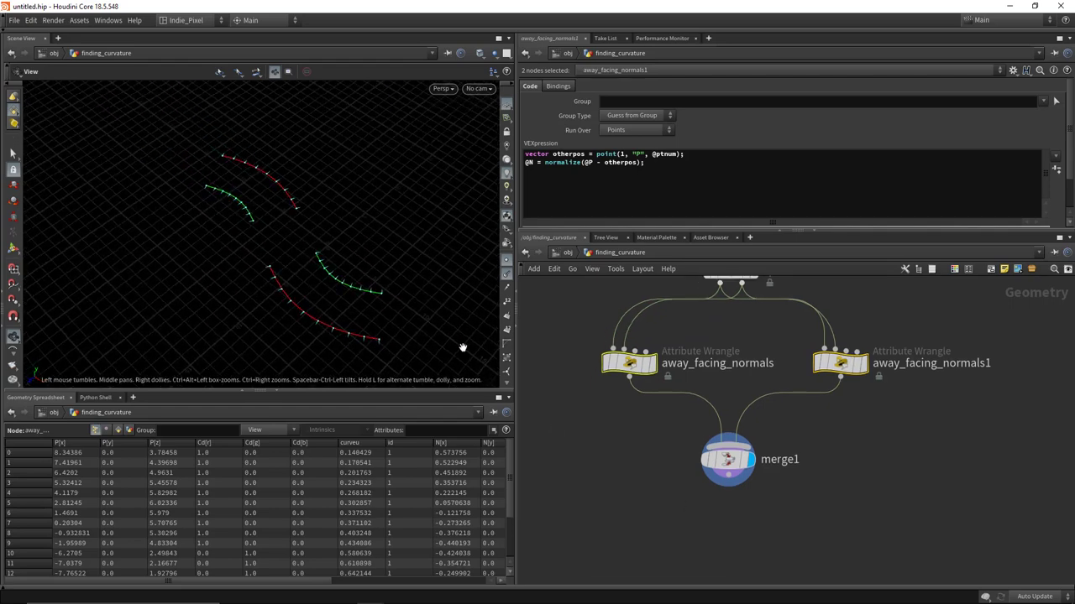
- Add a Peak node below merge1, connect merge1's output to it and display it
middle_click_drag(916, 510, 914, 440)
left_click(765, 477)
key("Tab")
type("p")
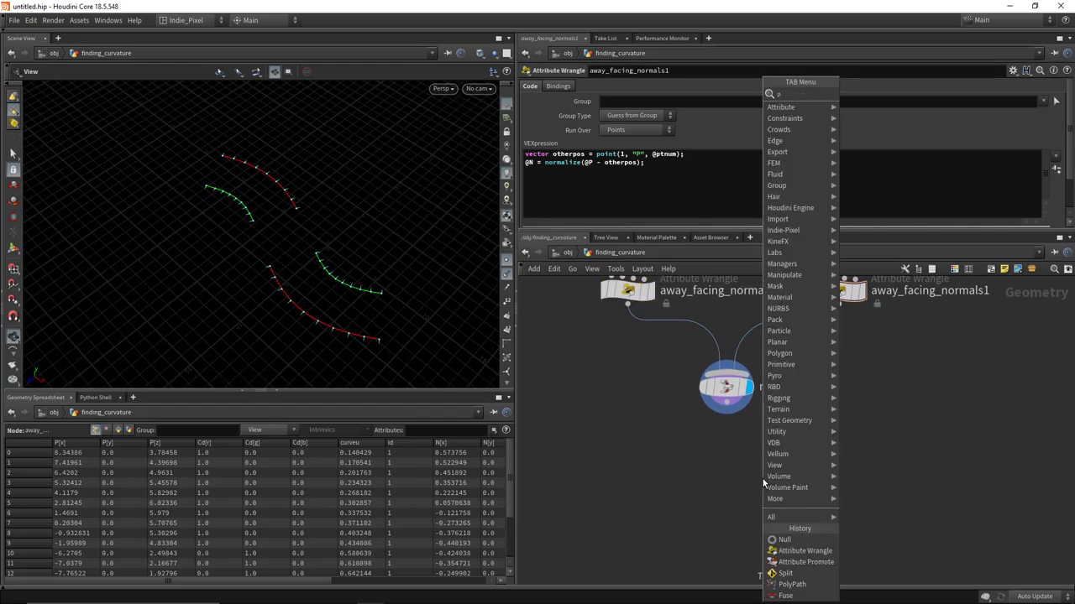
type("eak")
key("Return")
left_click(733, 459)
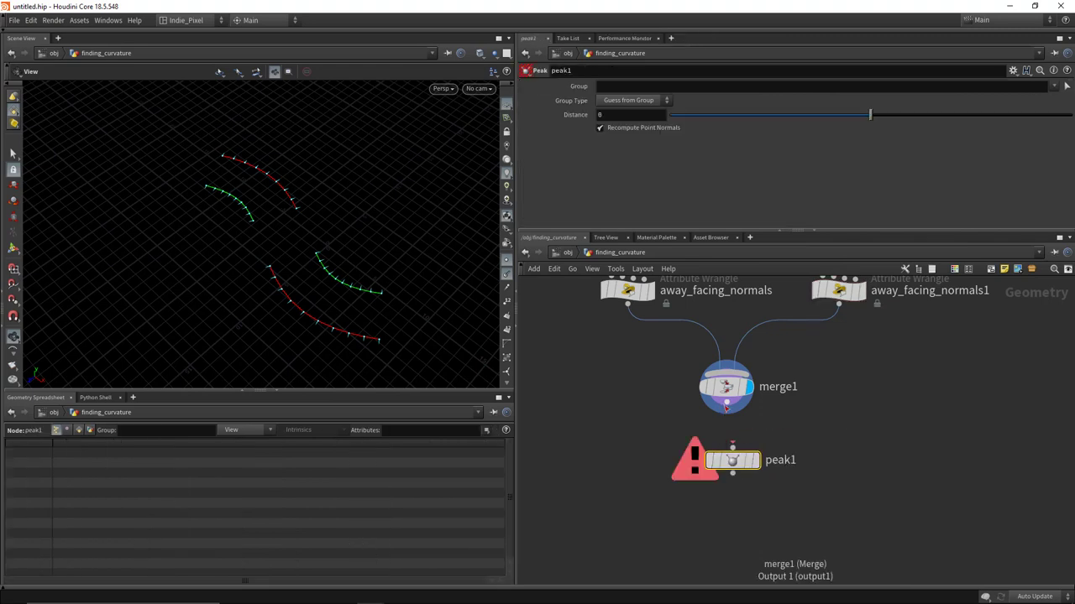
left_click_drag(726, 407, 719, 465)
left_click(755, 460)
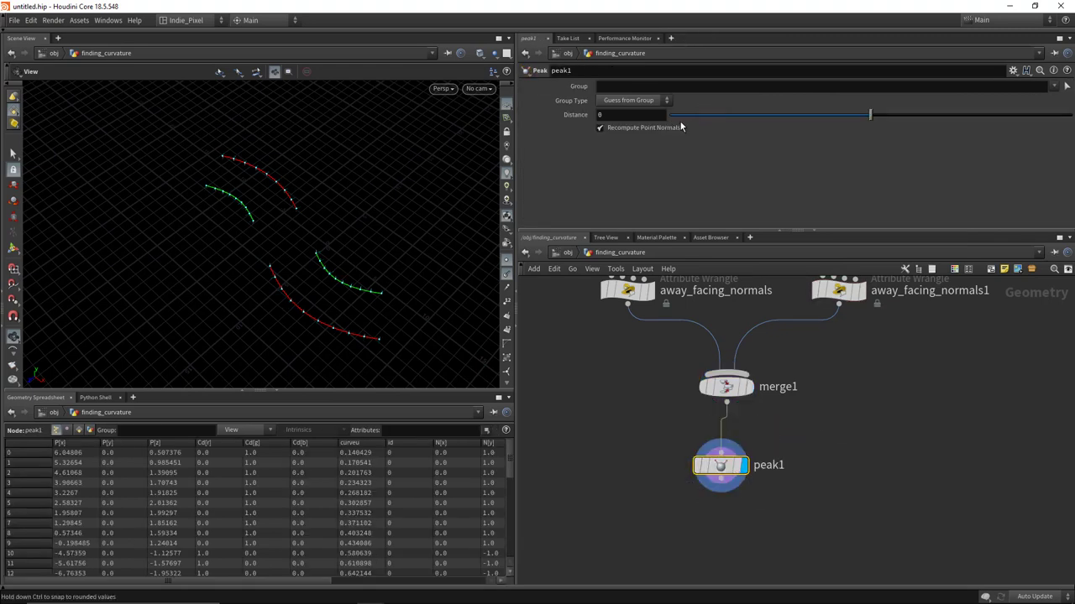
- Turn off Recompute Point Normals on peak1, test the offset with a negative Distance, and reset Distance to 0
left_click(658, 129)
mouse_move(871, 115)
left_mouse_down()
mouse_move(879, 120)
mouse_move(859, 118)
left_mouse_up()
double_click(641, 118)
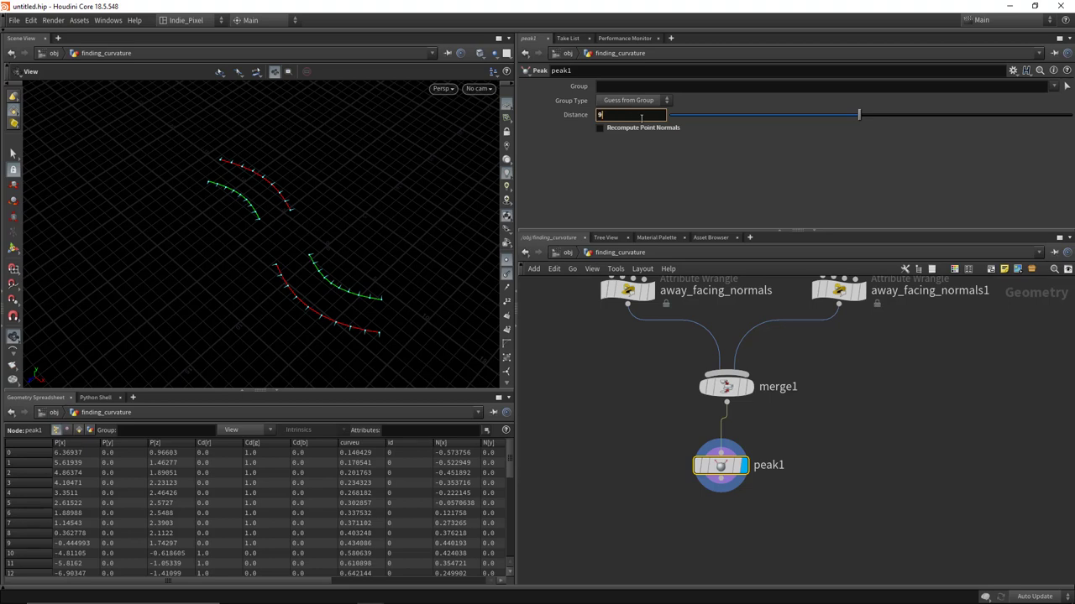
type("0")
key("Return")
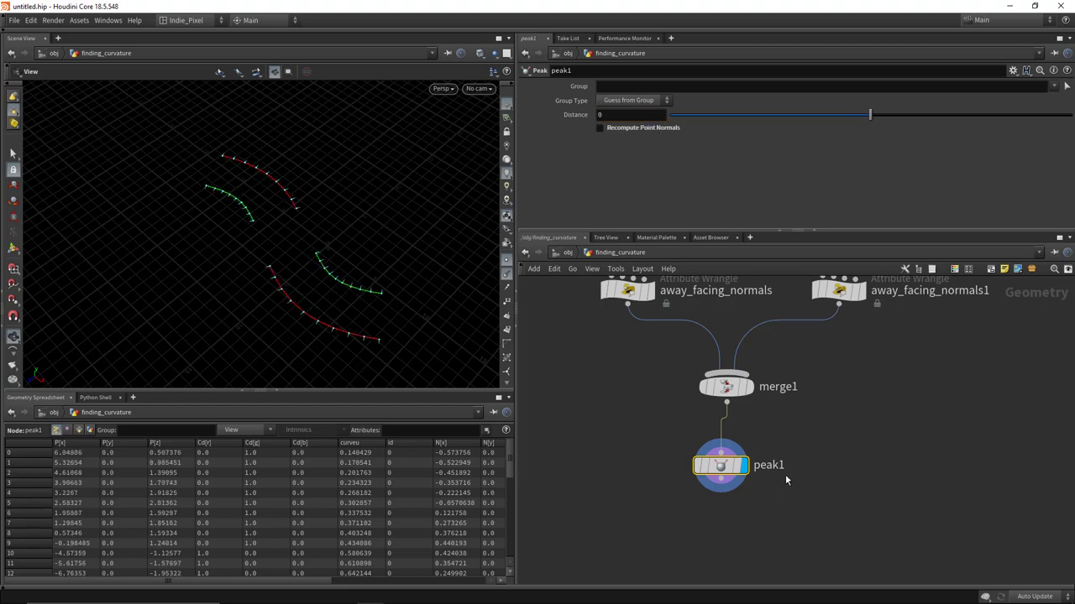
- Display resample1 and inspect its N tangent attribute along the curve in the viewport
scroll(786, 480, "down", 2)
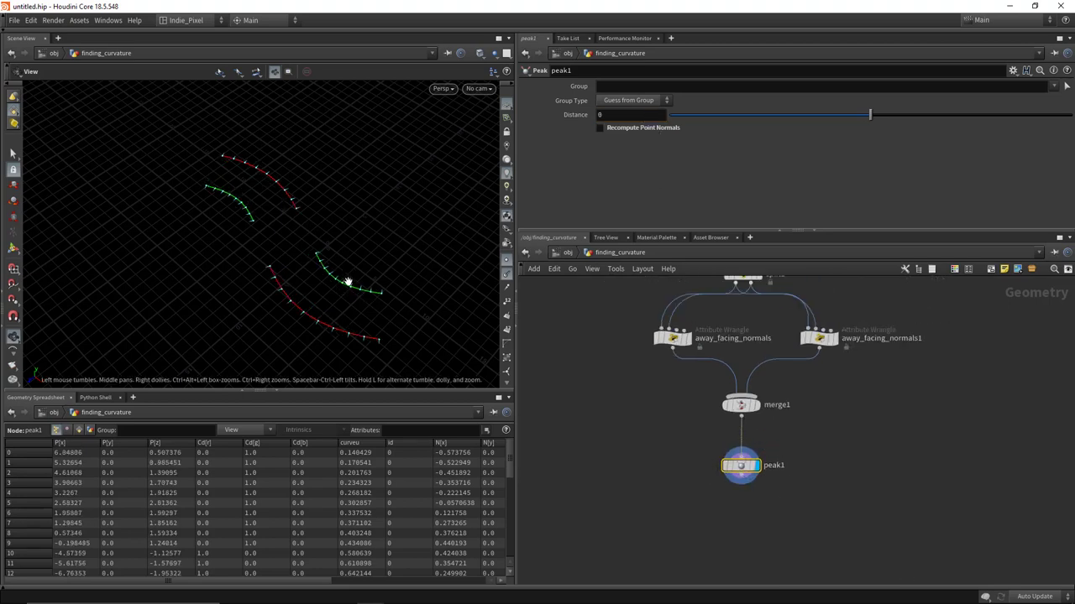
scroll(829, 405, "down", 5)
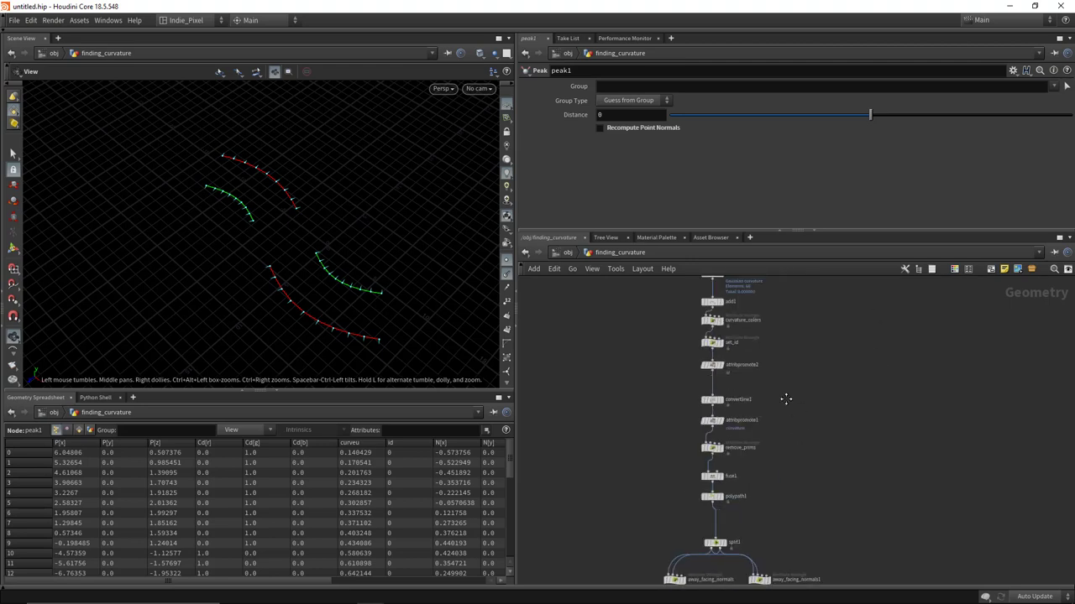
scroll(725, 377, "up", 5)
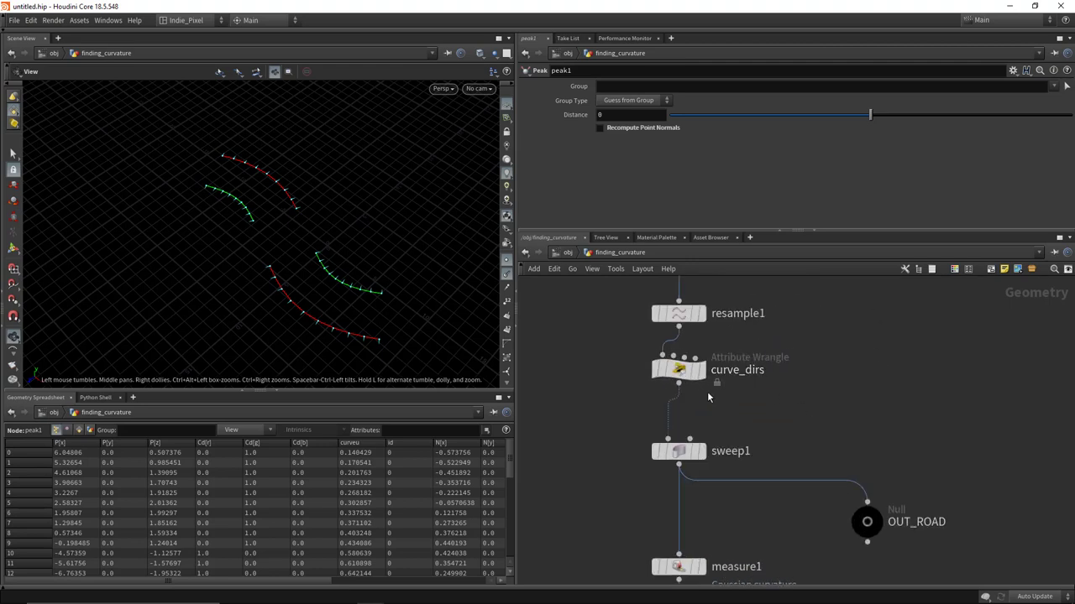
left_click(687, 317)
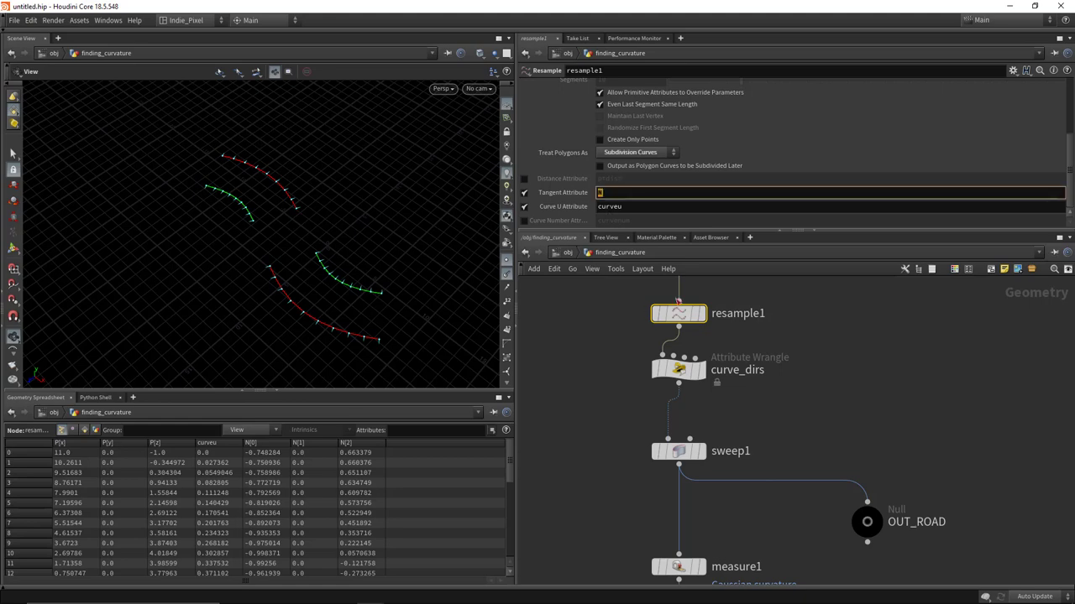
left_click(701, 313)
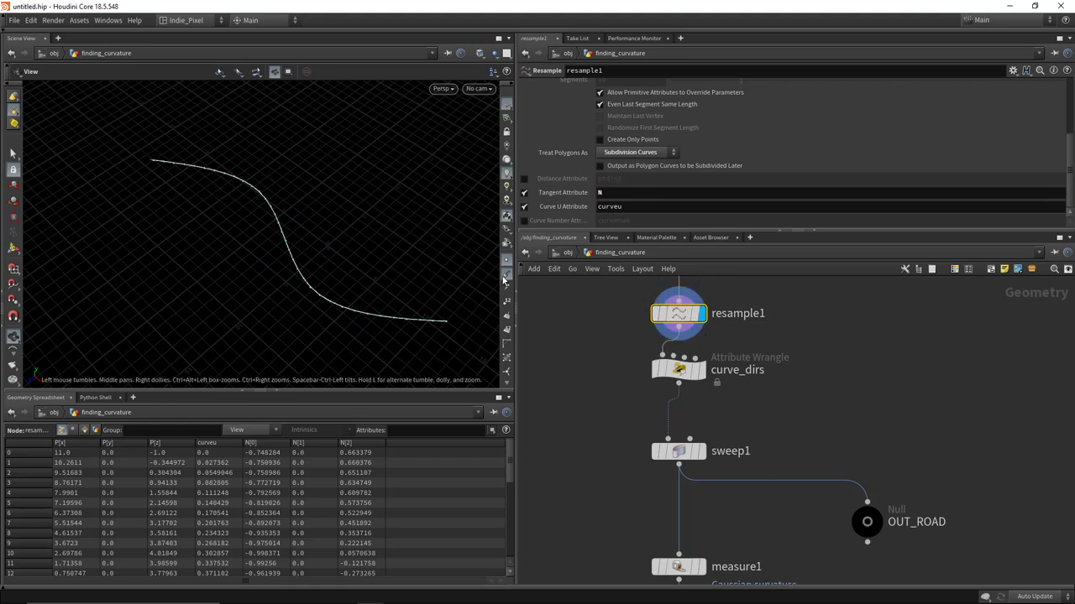
left_click_drag(192, 179, 175, 249)
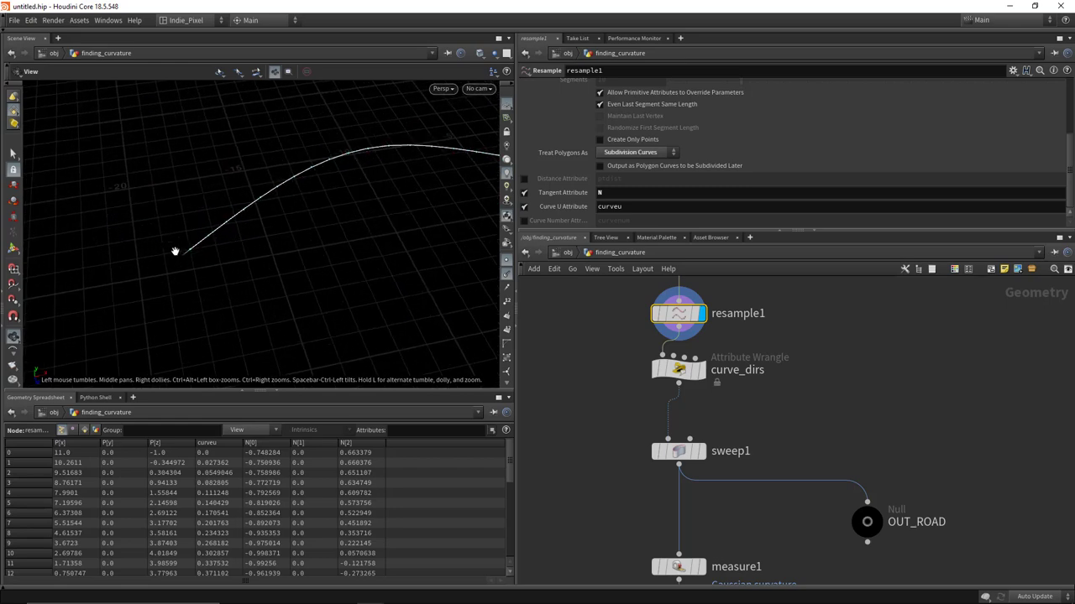
- Display the curve_dirs wrangle and add v@fwd = @N; as the last line of its VEXpression
left_click(682, 370)
left_click(701, 370)
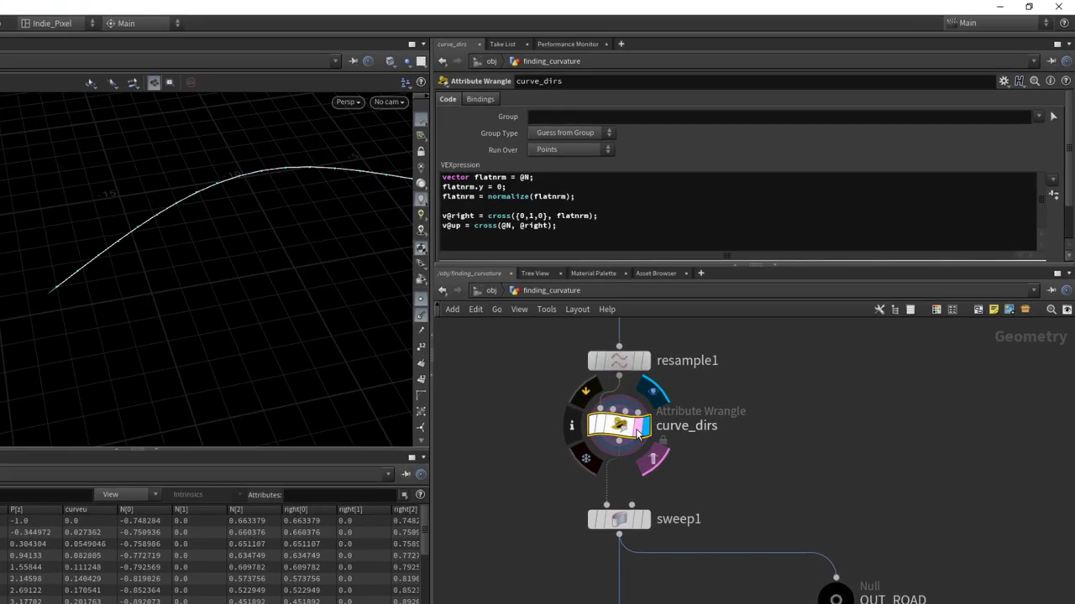
left_click(657, 197)
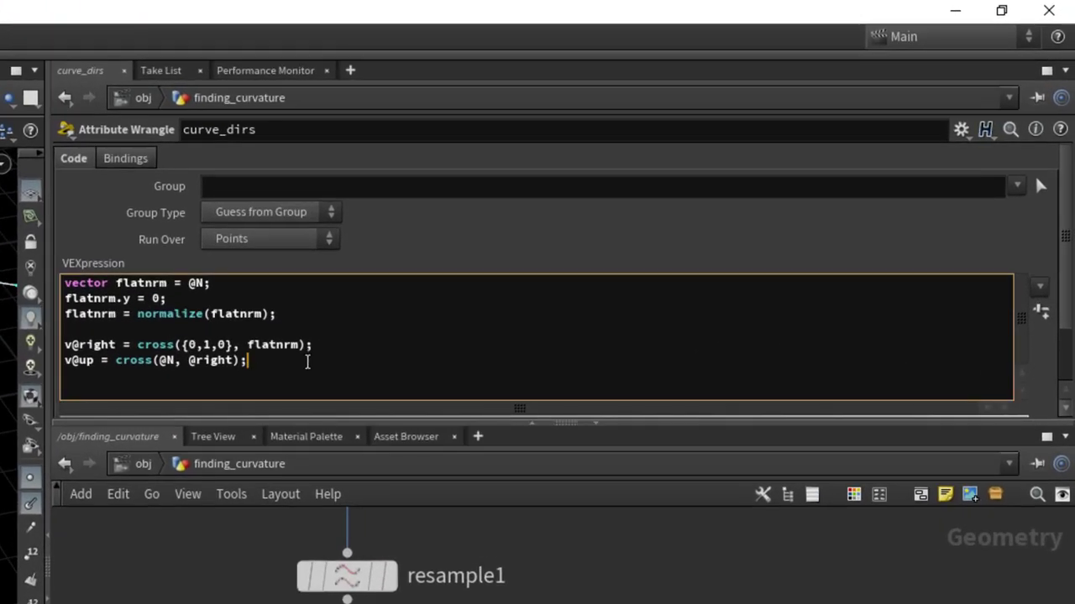
type("v@fwd =")
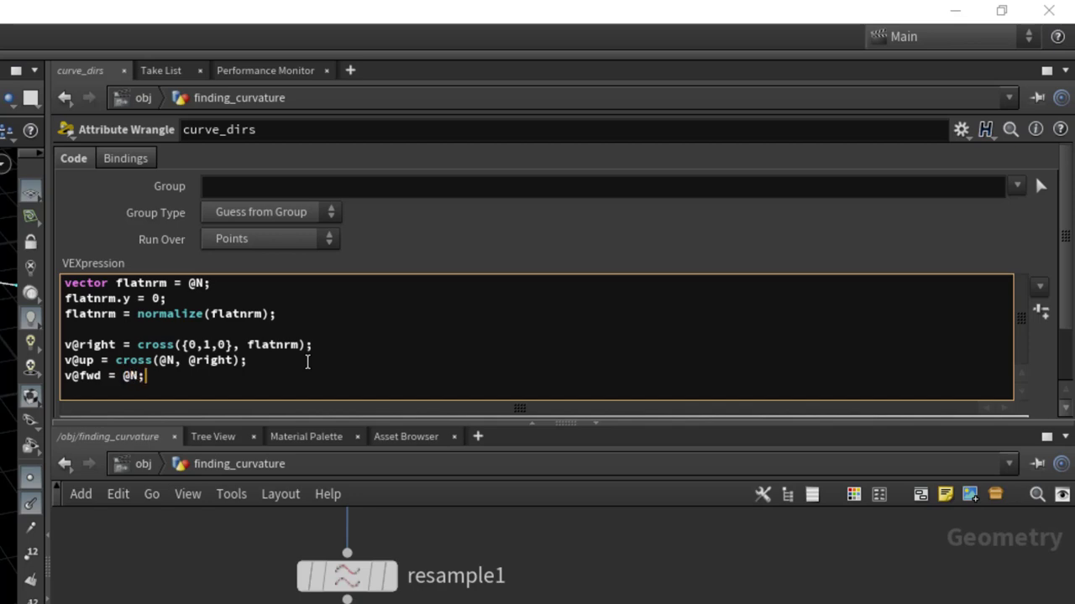
- Complete the v@fwd = @N; line in curve_dirs and check peak1's fwd attribute in the geometry spreadsheet
type("@N;")
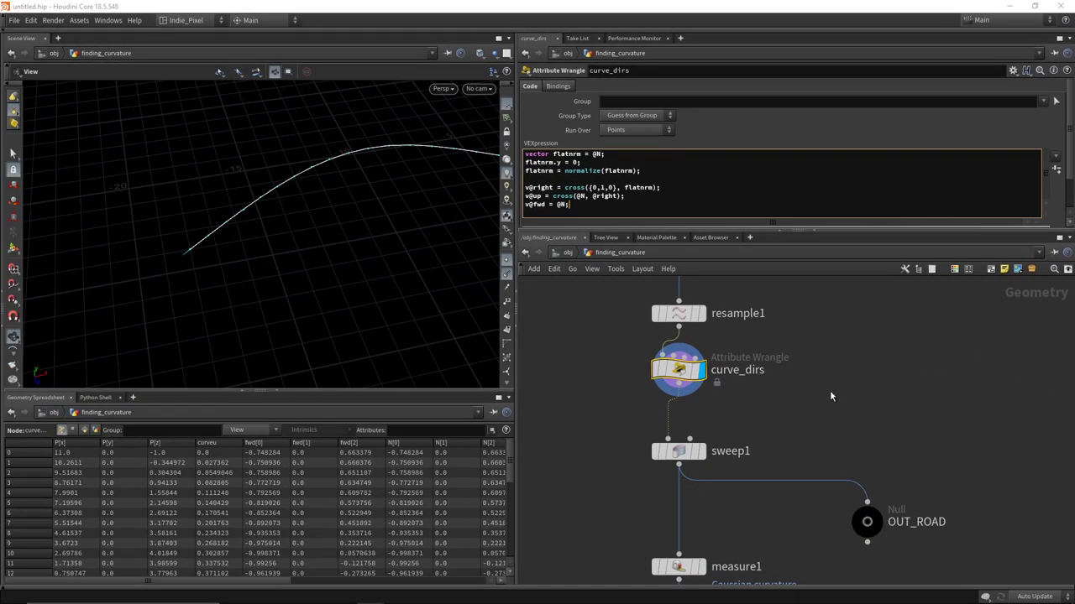
scroll(748, 417, "down", 3)
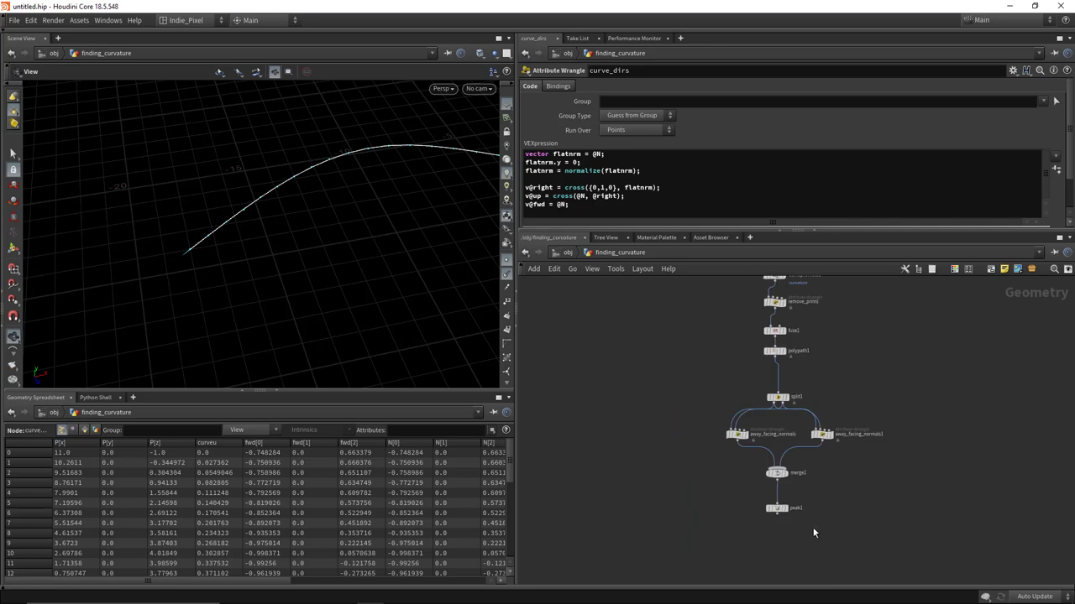
scroll(813, 527, "up", 3)
scroll(810, 491, "down", 2)
left_click_drag(807, 514, 694, 561)
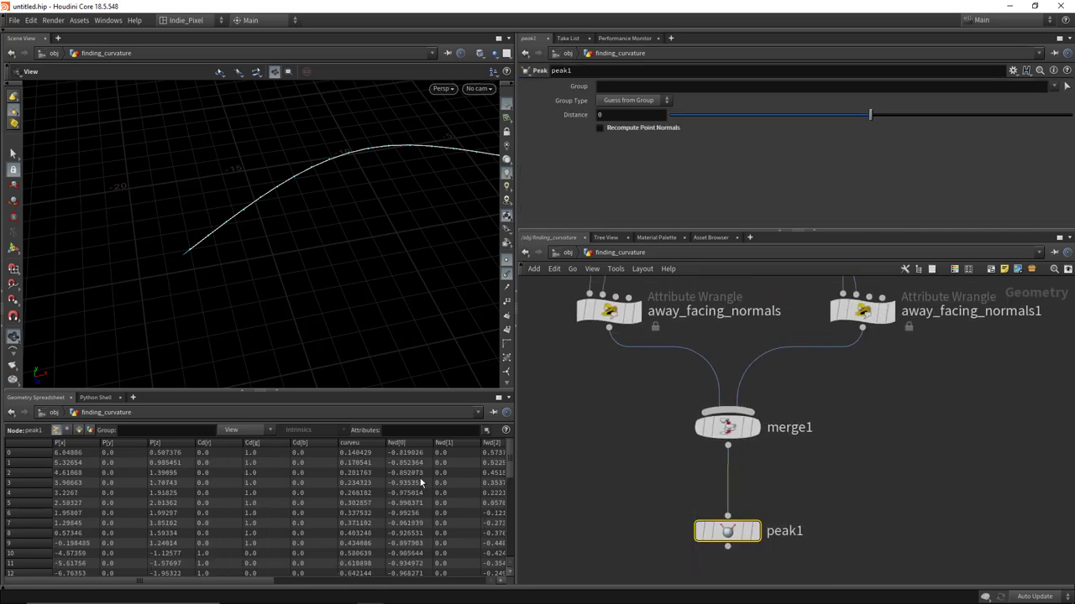
left_click_drag(258, 586, 379, 582)
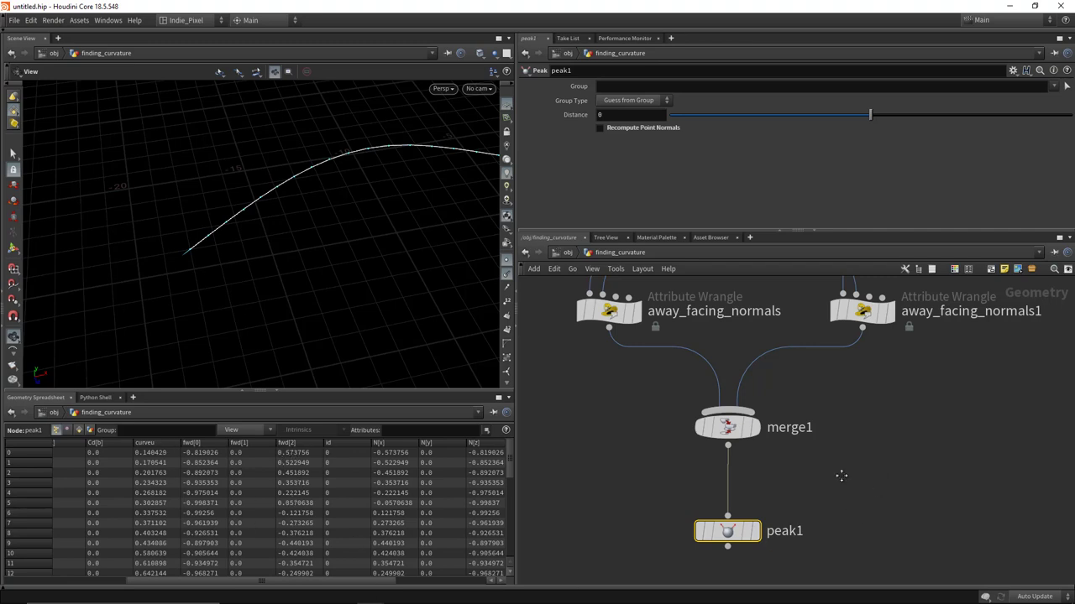
- Add a Visualize node below peak1, connect it to peak1's output and display it
middle_click_drag(757, 540, 690, 403)
left_click(746, 428)
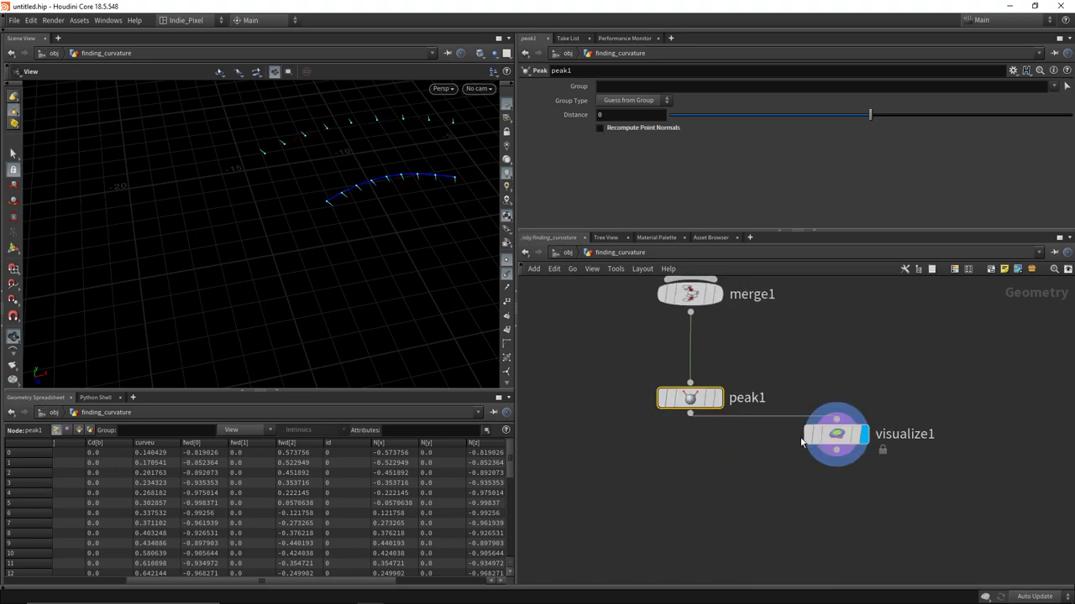
left_click_drag(832, 388, 844, 505)
left_click(845, 492)
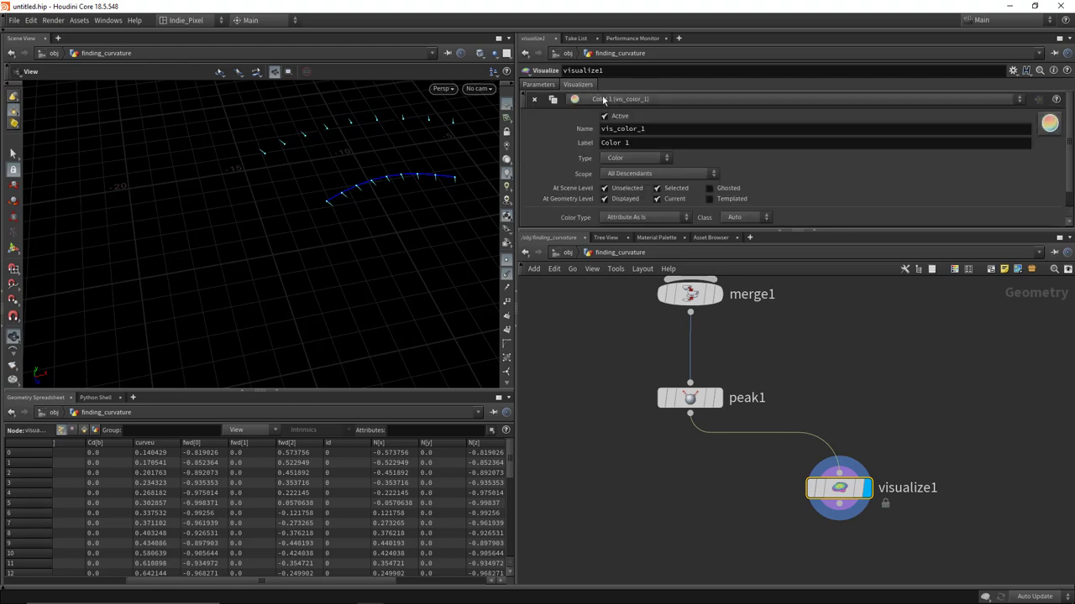
- Configure the visualizer as a Marker with Vector style, Point class and the fwd attribute
scroll(692, 173, "down", 1)
left_click(738, 198)
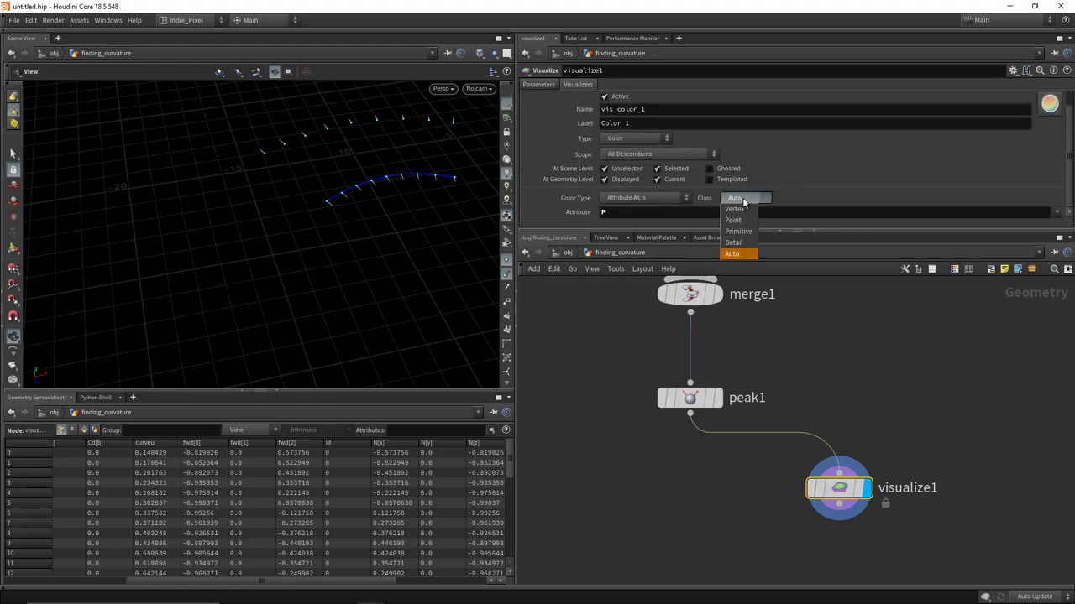
left_click(738, 221)
left_click(676, 211)
type("f")
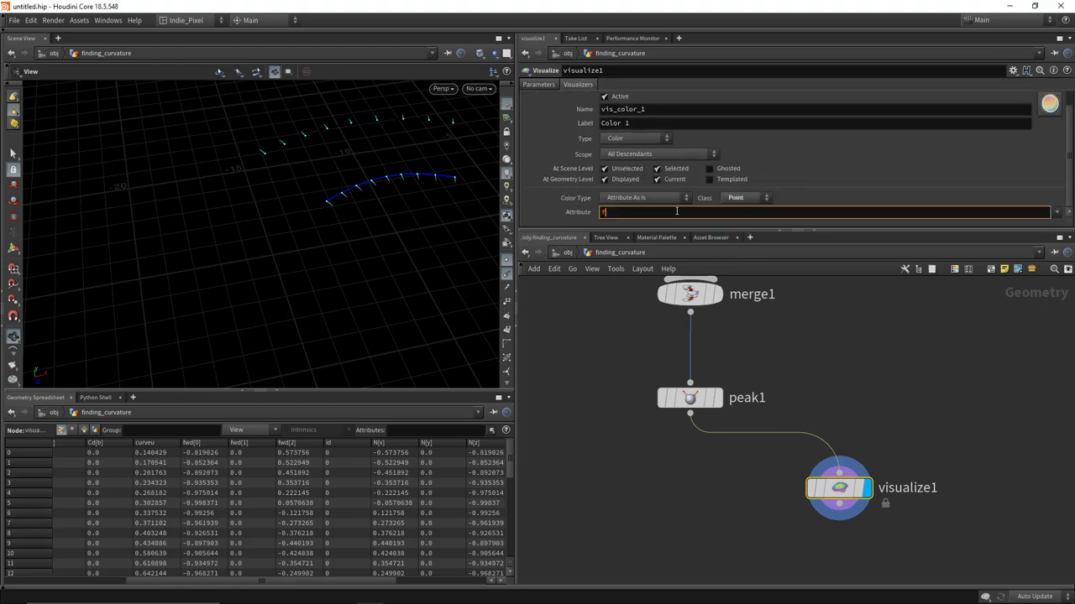
type("wd")
key("Return")
left_click(635, 139)
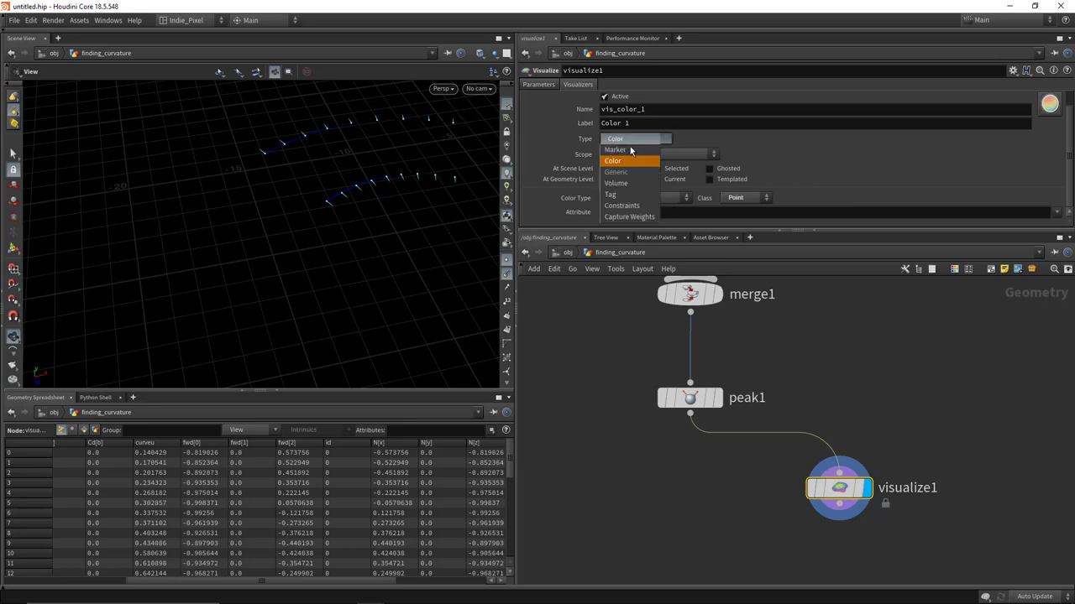
left_click(635, 150)
left_click(631, 198)
left_click(625, 255)
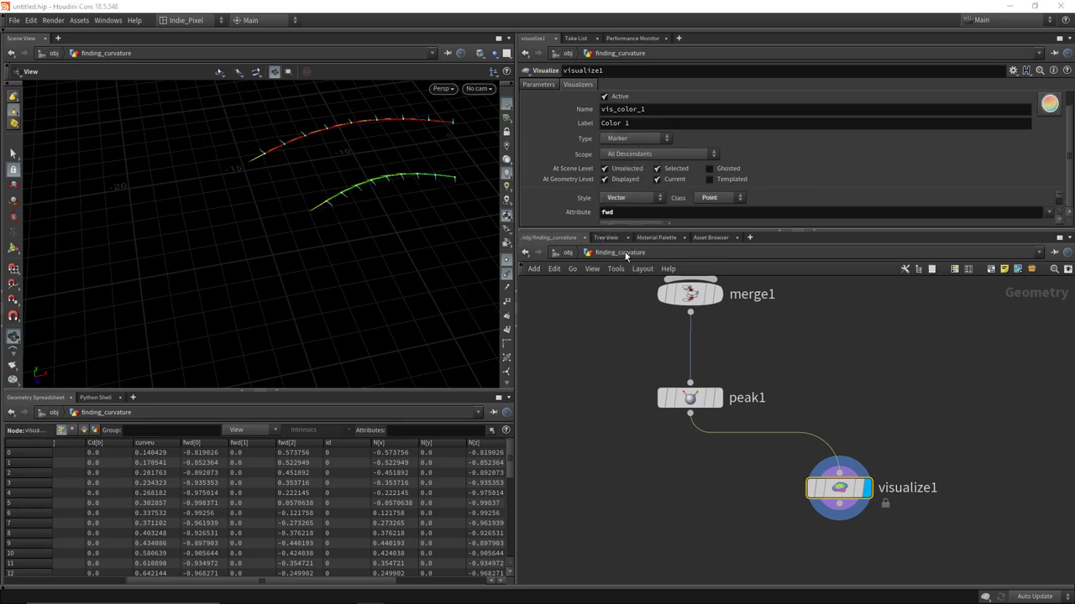
- Inspect the fwd vectors along the bend curves from several angles and delete the Visualize node
left_click_drag(324, 163, 426, 164)
left_click_drag(367, 220, 435, 213)
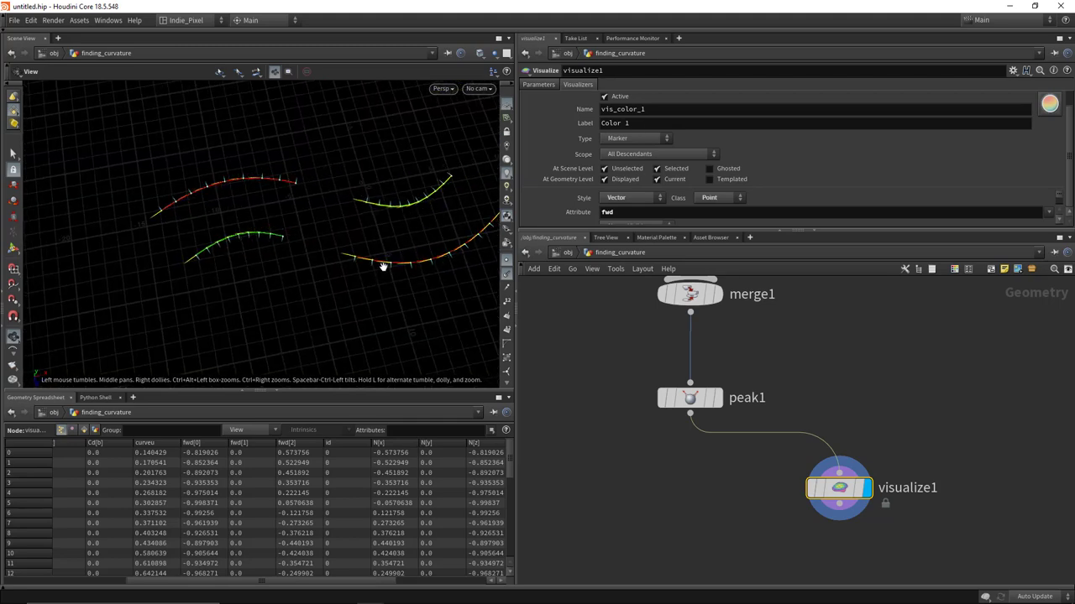
left_click_drag(382, 266, 388, 269)
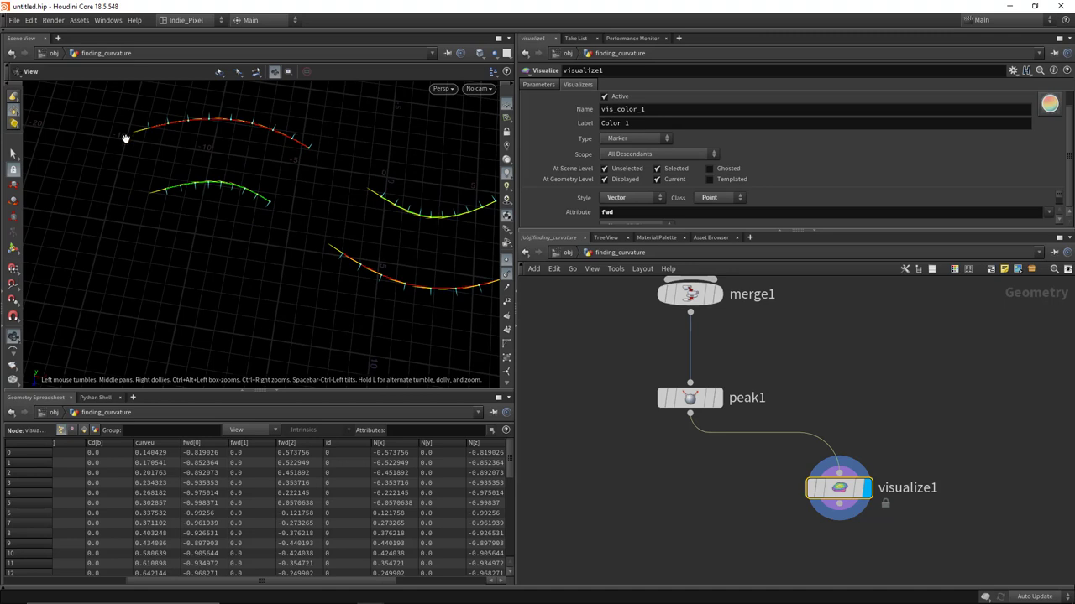
middle_click_drag(376, 236, 323, 241)
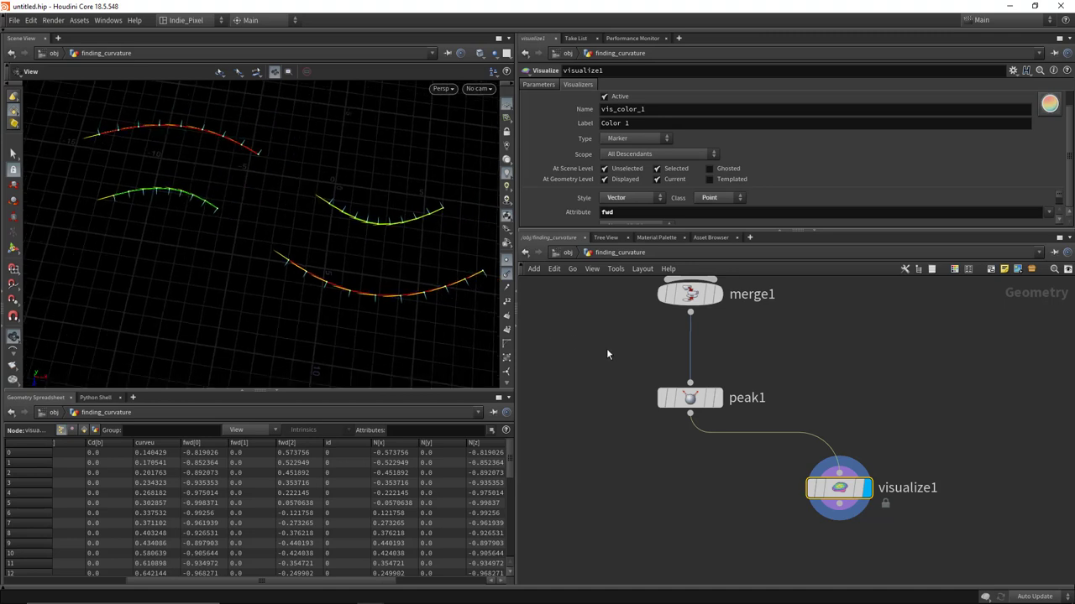
scroll(642, 452, "down", 3)
key("Delete")
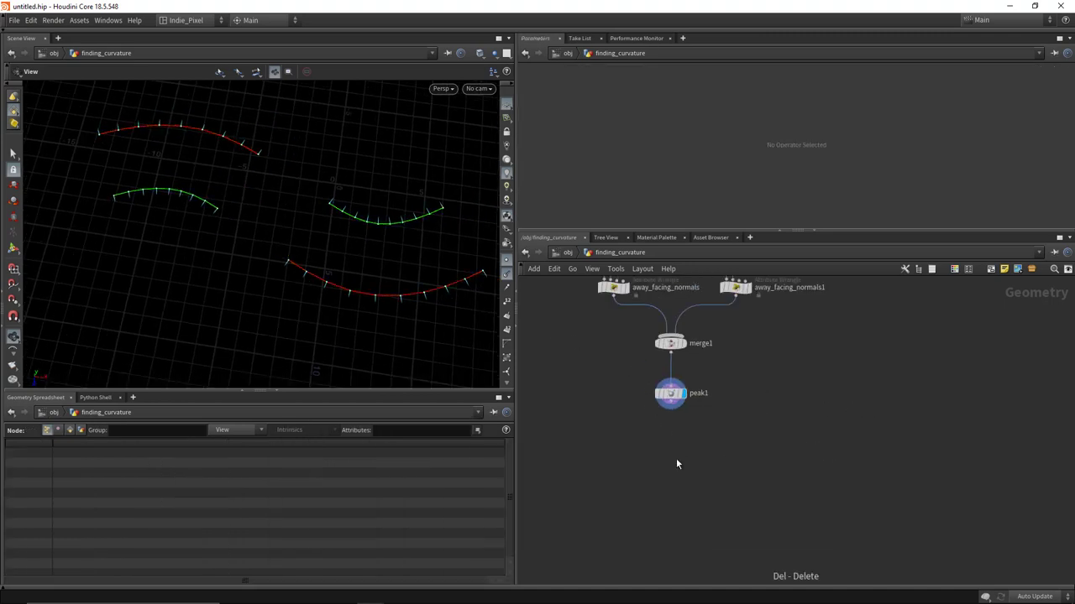
- Add a Split node below peak1, connect peak1's output to it and display it
left_click_drag(638, 382, 705, 433)
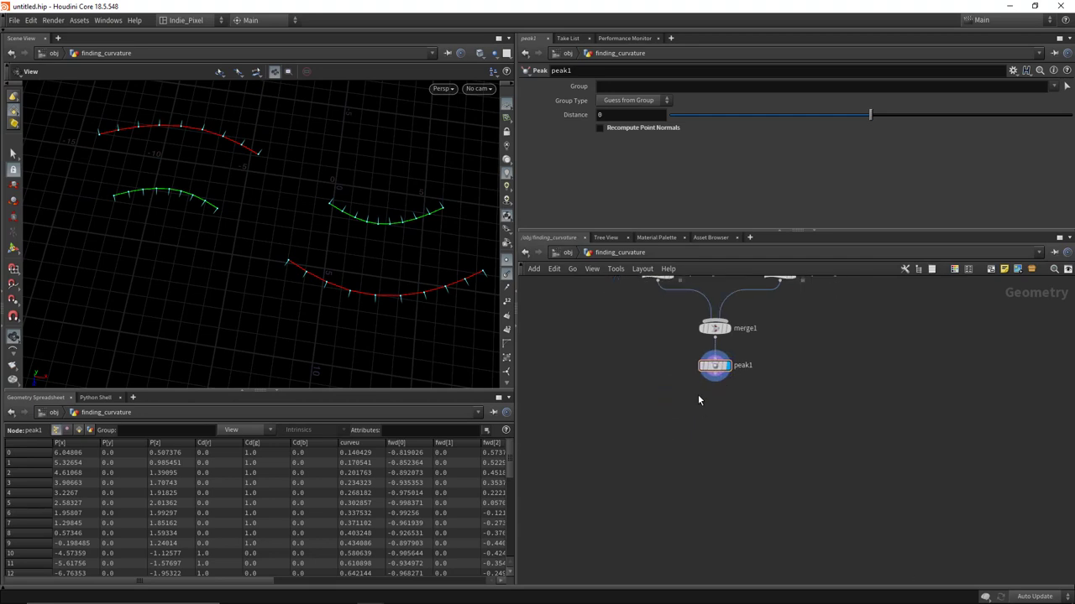
key("Tab")
type("split")
key("Return")
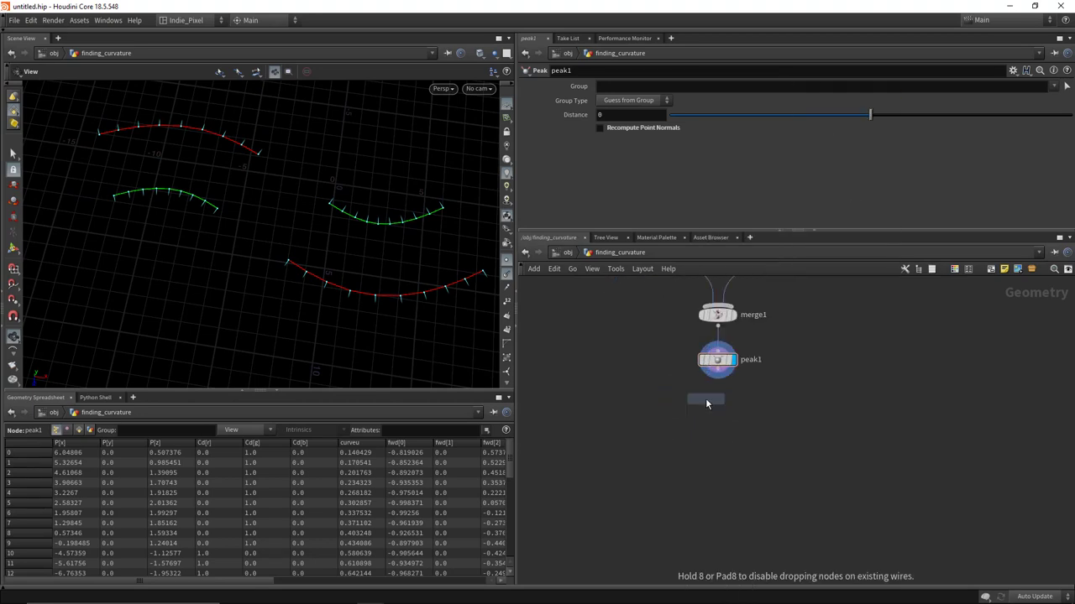
left_click(723, 412)
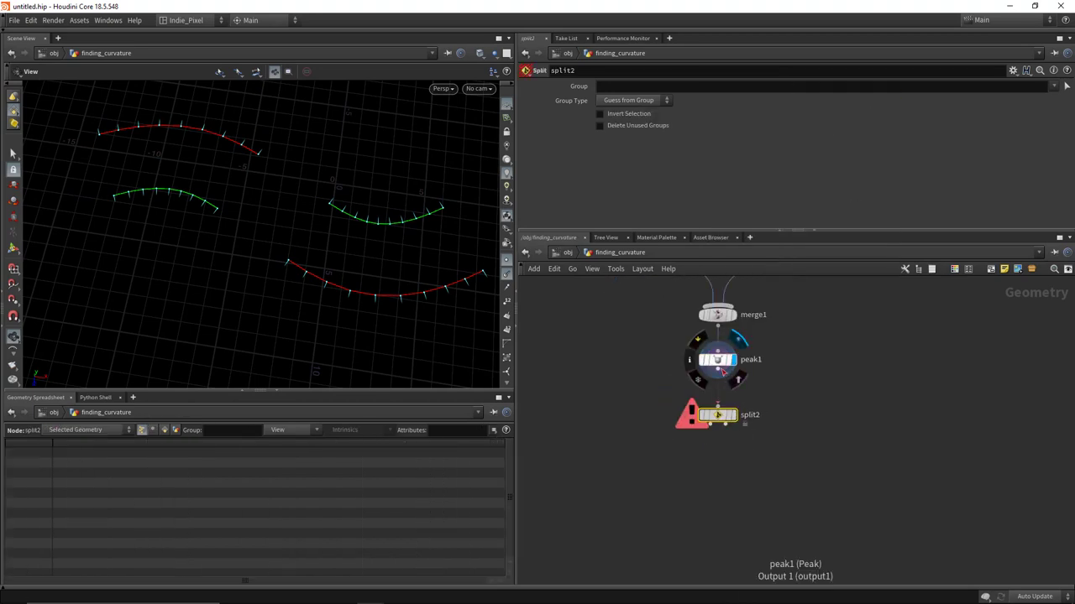
left_click_drag(720, 375, 717, 407)
left_click(733, 410)
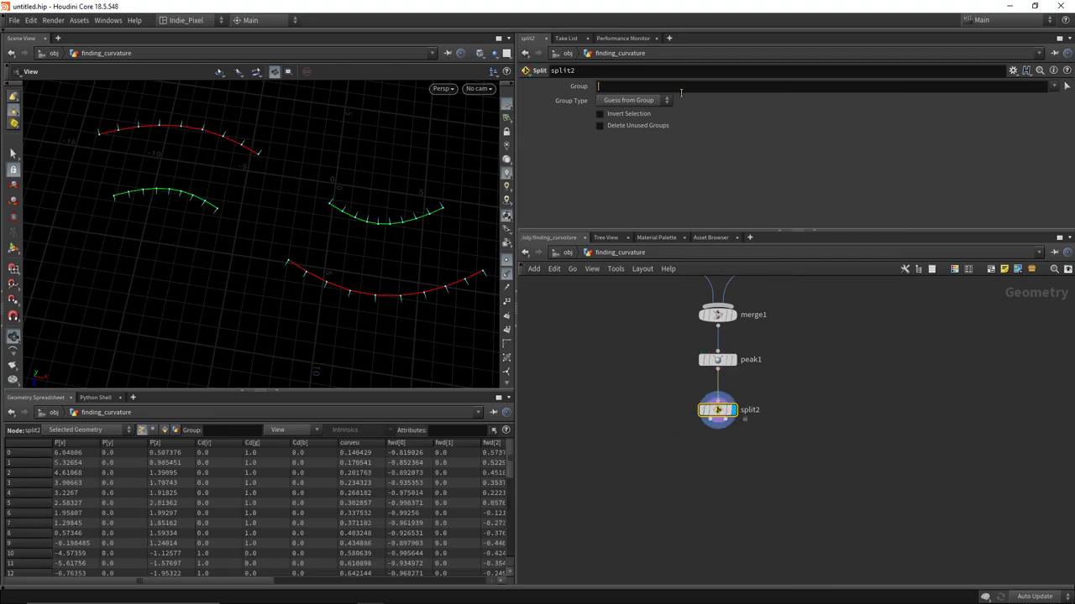
left_click(682, 91)
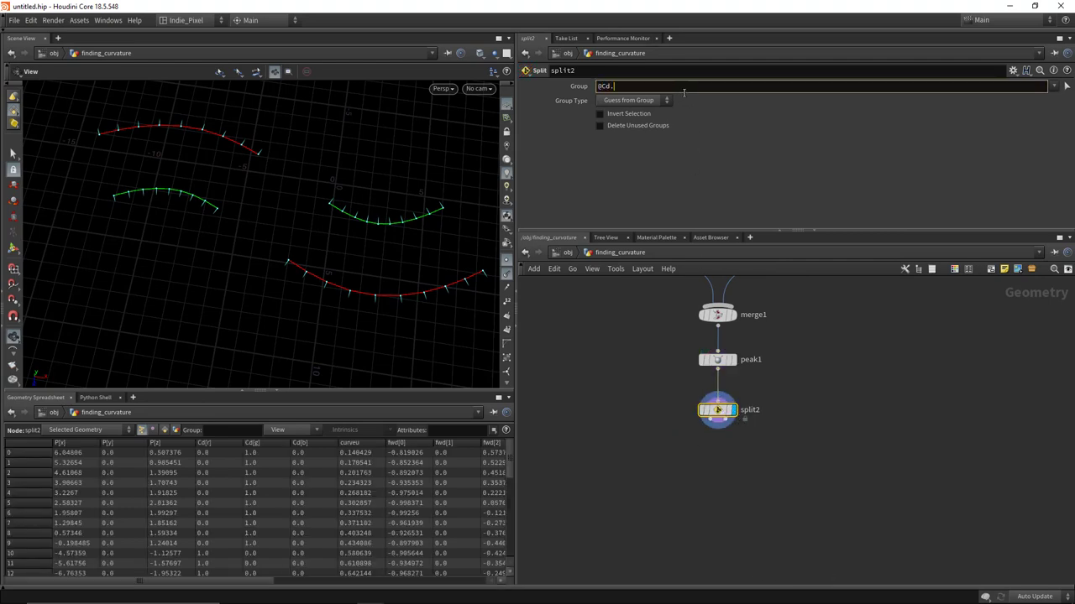
key("Return")
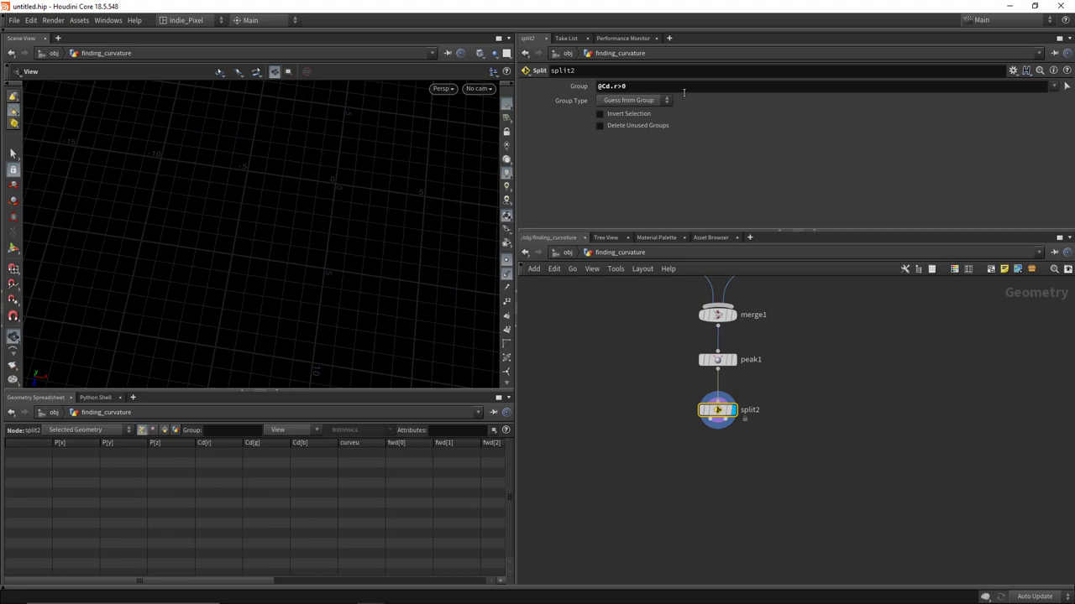
left_click(642, 101)
left_click(629, 145)
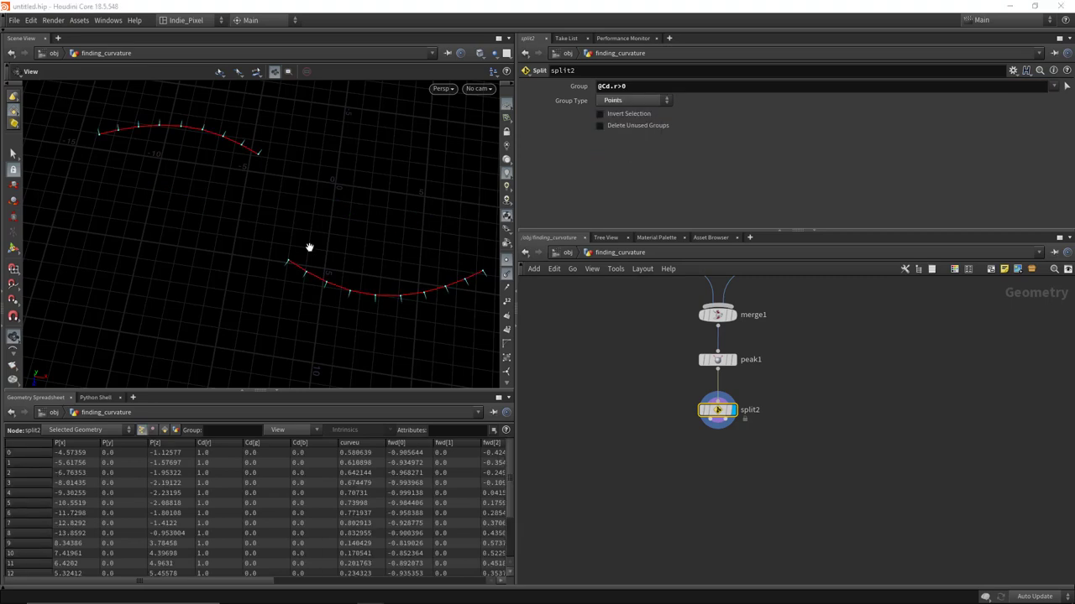
- Add a Null on split2's first output and name it OUTSIDE_CURVES
scroll(712, 410, "up", 3)
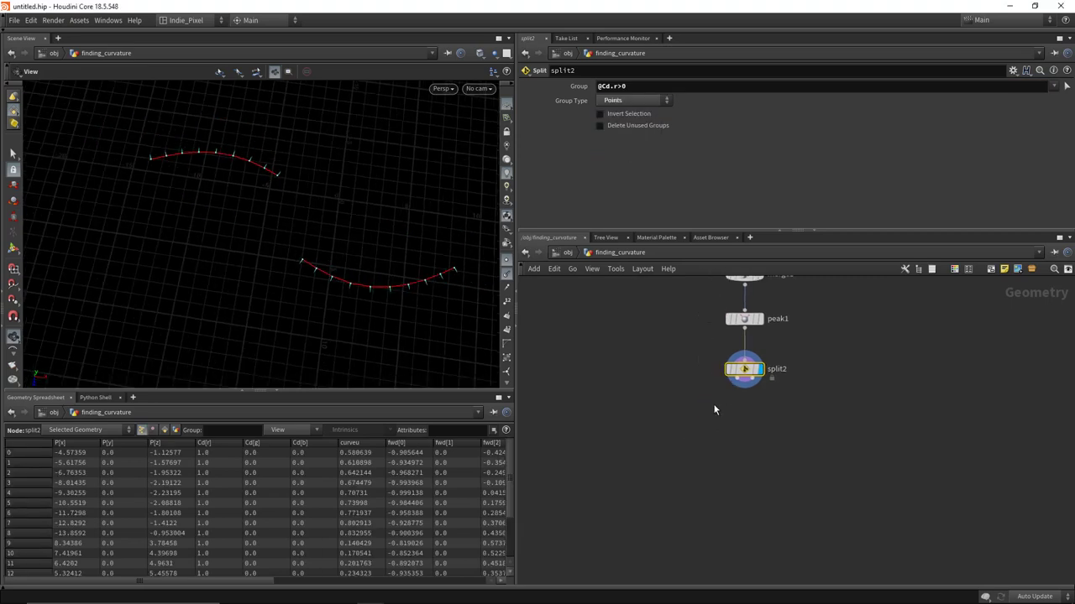
left_click(745, 370)
left_click(637, 419)
type("null")
key("Return")
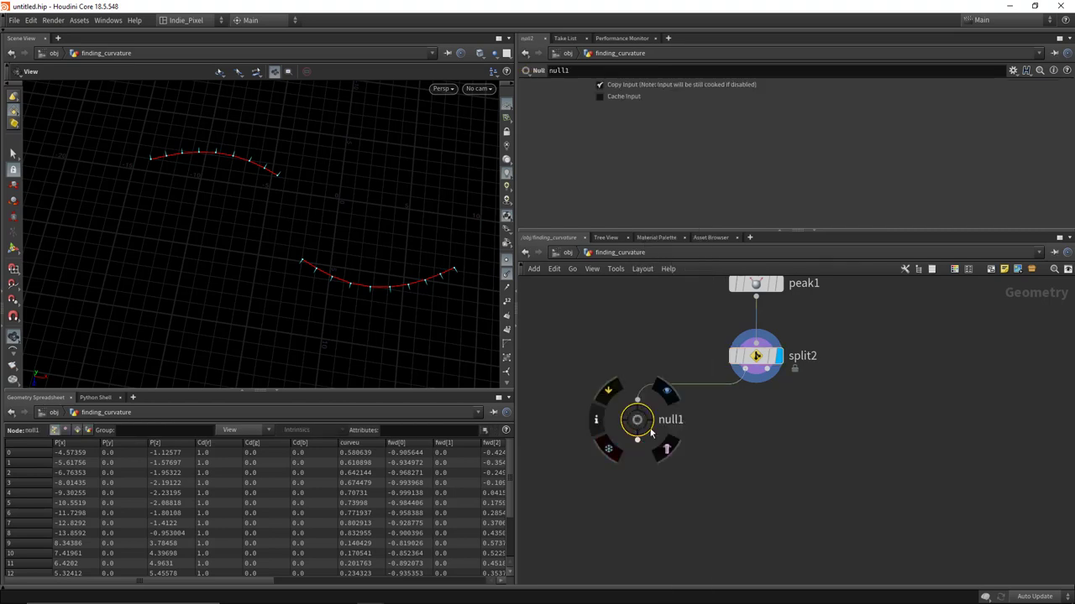
double_click(671, 421)
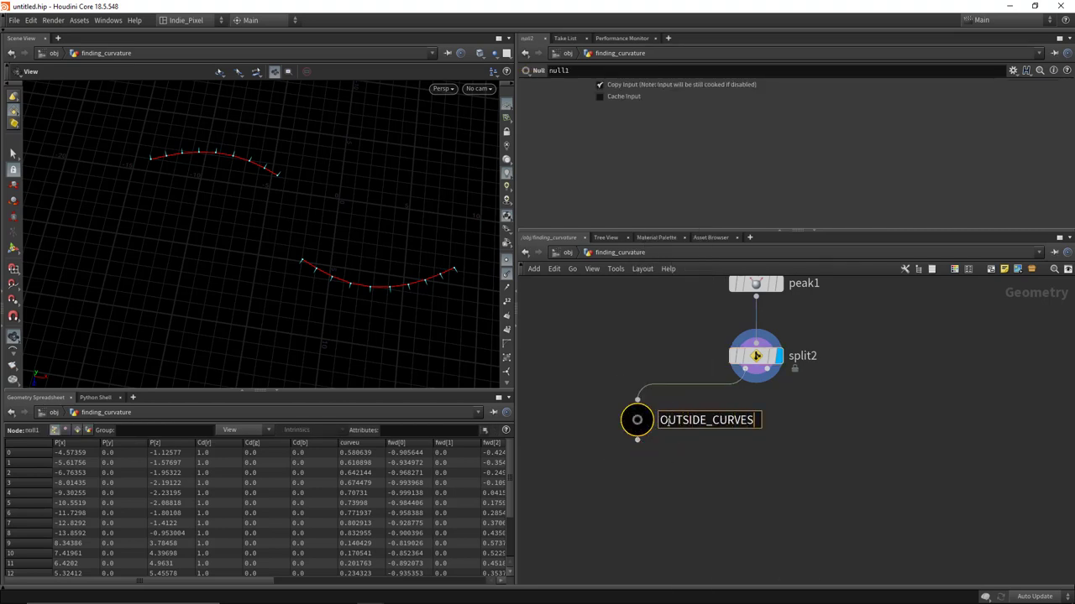
key("Return")
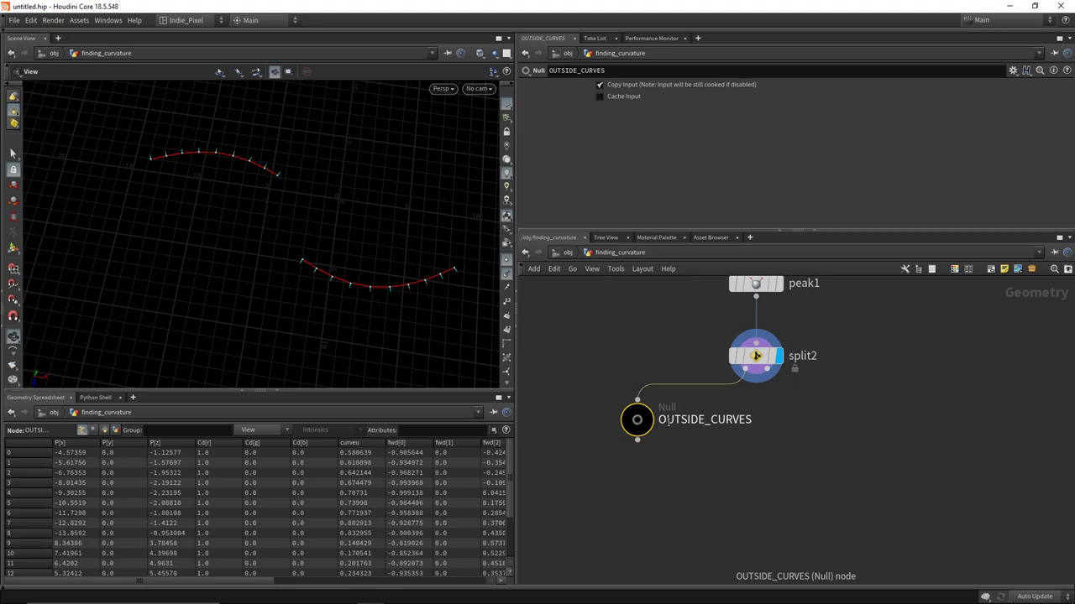
- Place a copy of the OUTSIDE_CURVES null on split2's second output and rename it INSIDE_CURVES
left_click(858, 430)
double_click(901, 419)
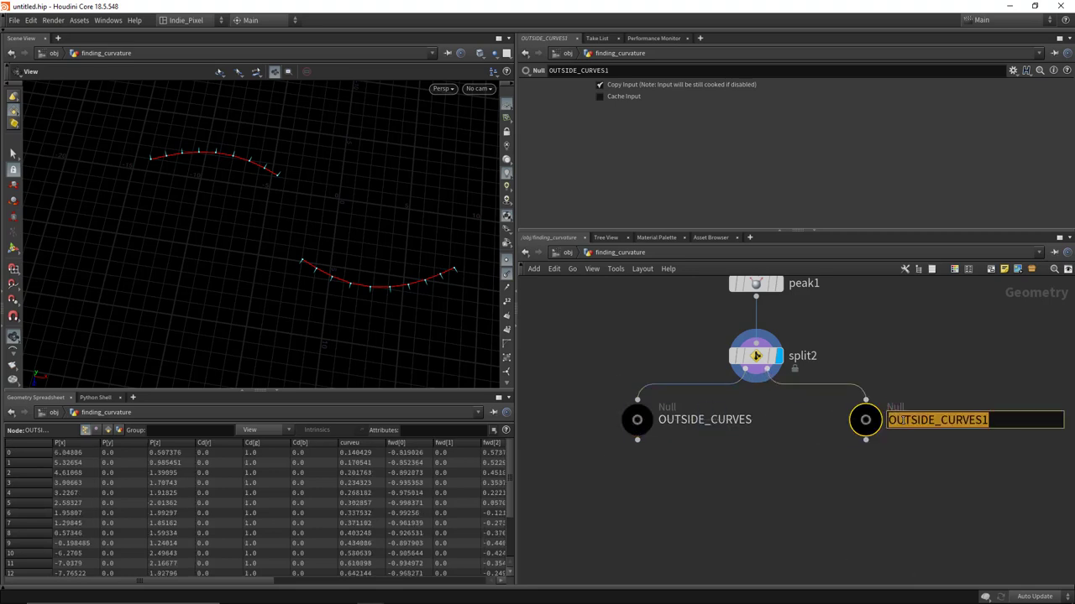
key("End")
key("BackSpace")
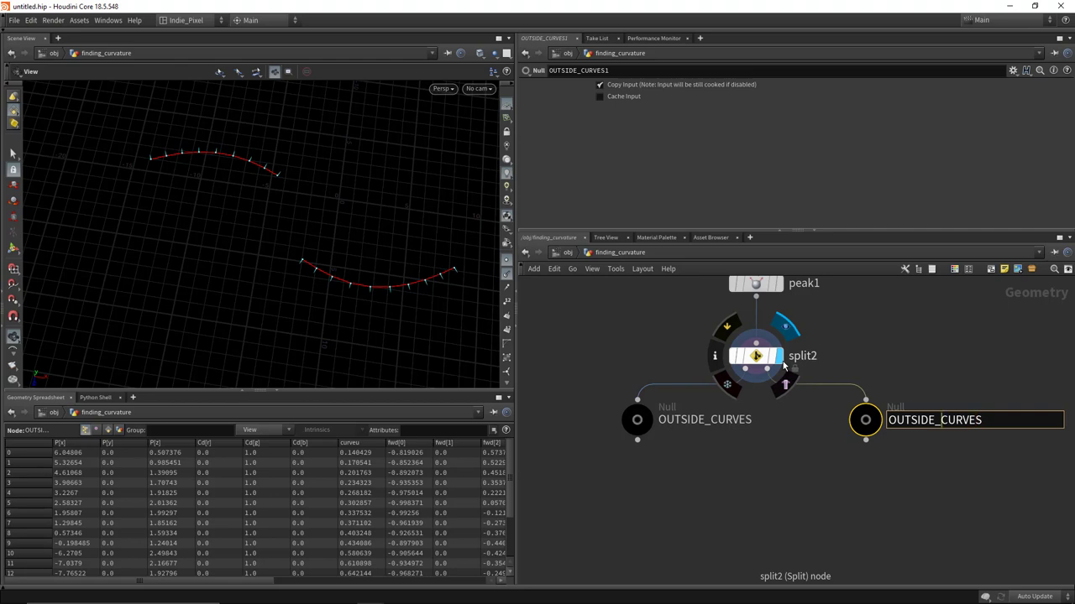
key("BackSpace")
key("BackSpace")
key("BackSpace")
key("BackSpace")
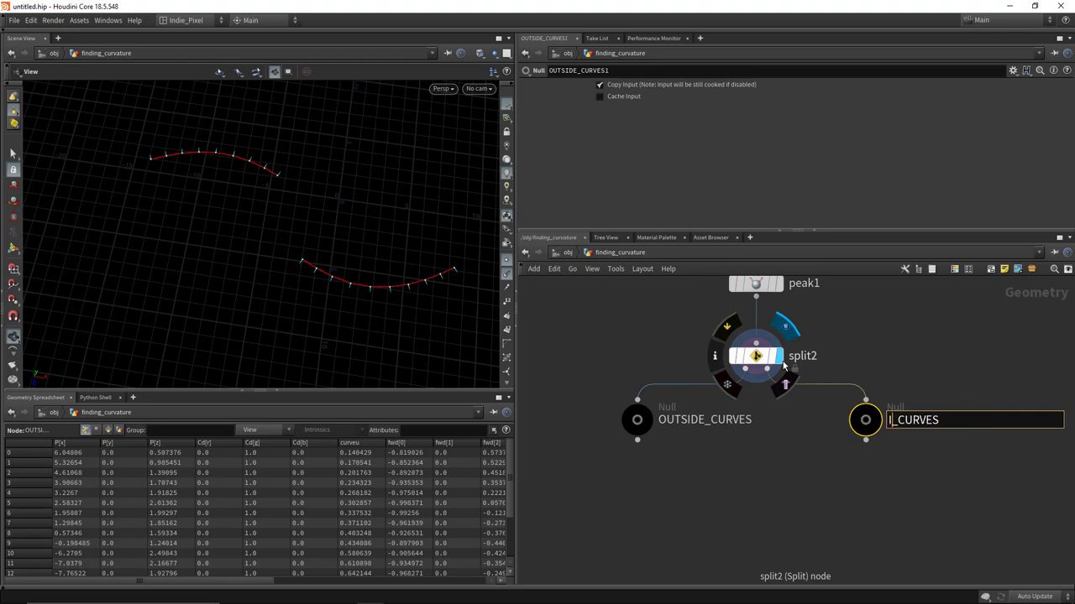
type("Inside")
type("IDE")
key("Return")
- Merge OUTSIDE_CURVES and INSIDE_CURVES with a Merge node below them and display it
scroll(571, 454, "down", 2)
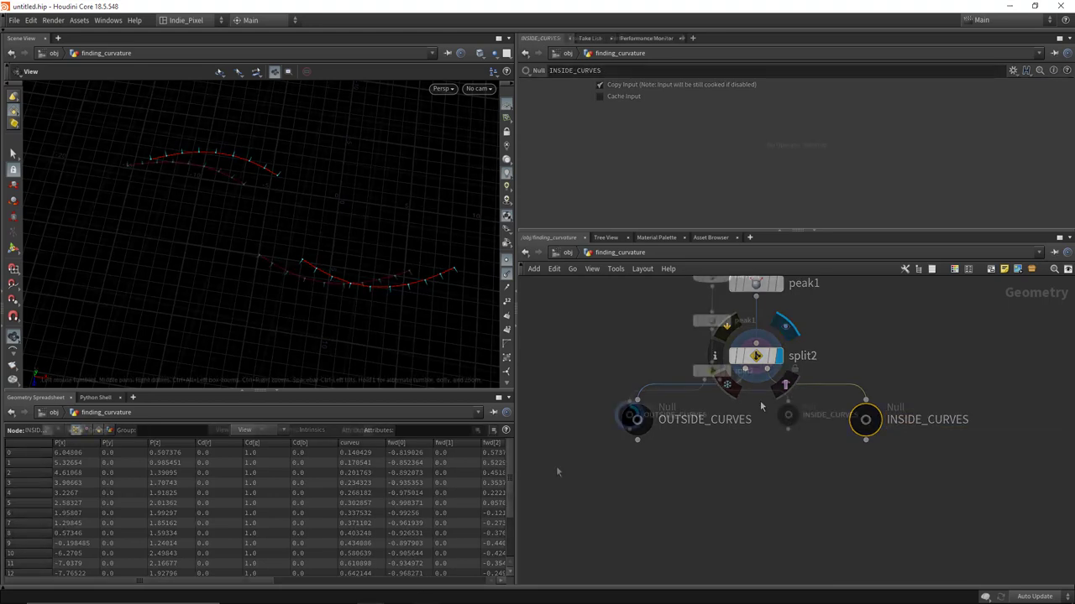
left_click(628, 430)
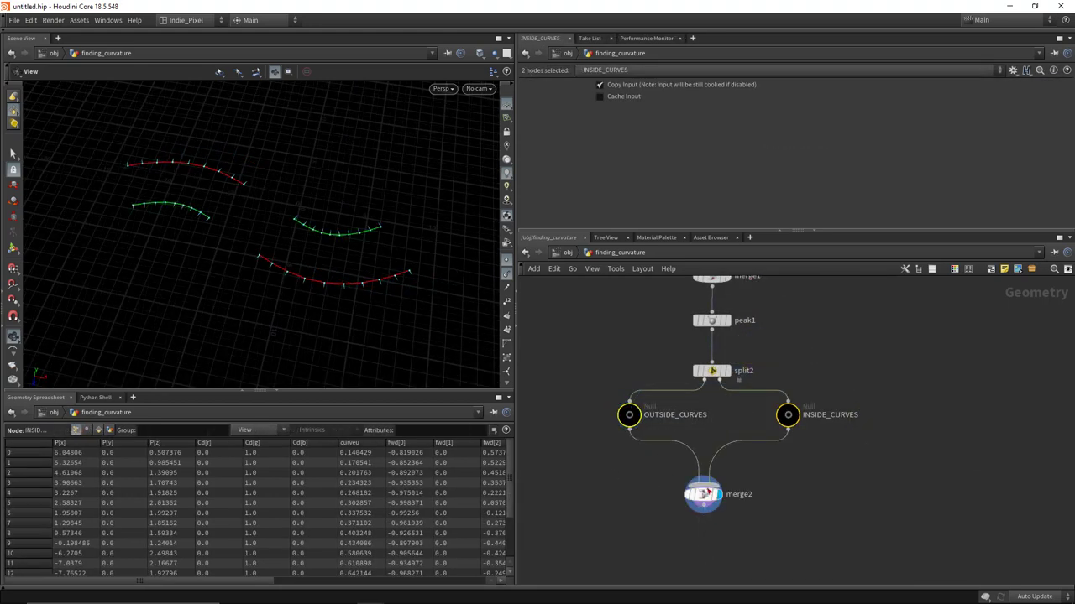
left_click_drag(700, 512, 717, 527)
- Add a Color node below OUT_ROAD, connect the null's output to it and display it
scroll(731, 454, "down", 3)
middle_click_drag(748, 378, 775, 480)
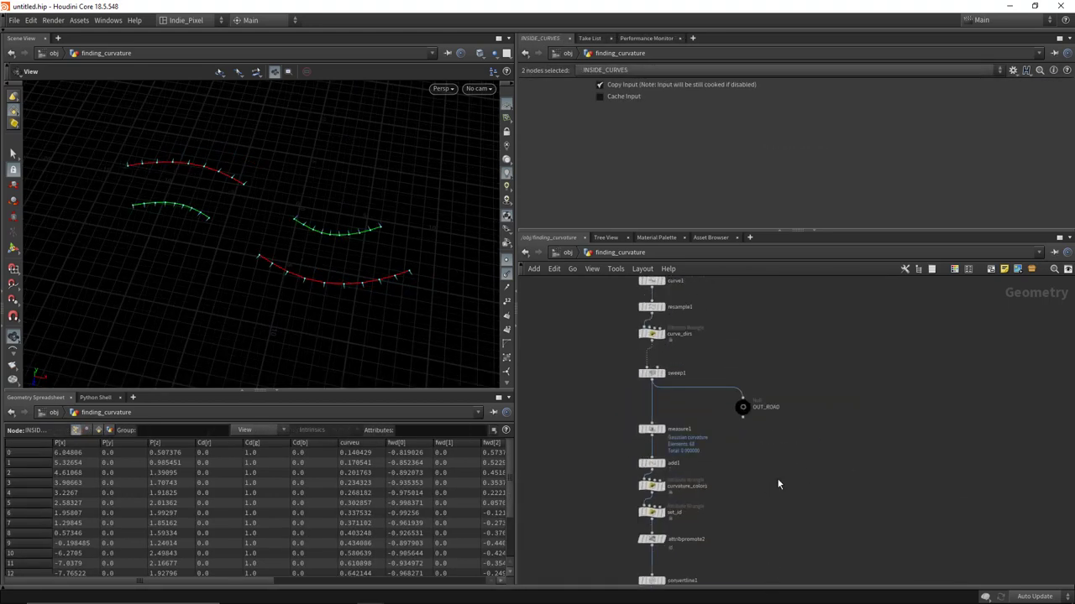
scroll(746, 444, "up", 5)
key("Tab")
type("color")
key("Return")
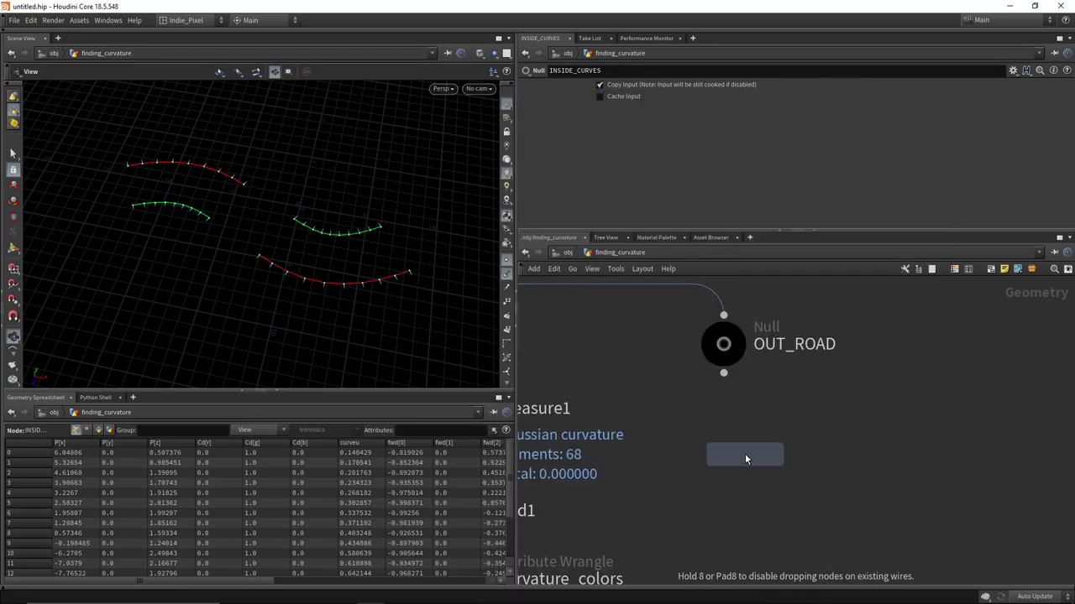
left_click(745, 454)
left_click_drag(724, 373, 724, 469)
left_click(779, 455)
- Set color1's Color to dark grey with 0.025 on all three channels
left_click(610, 155)
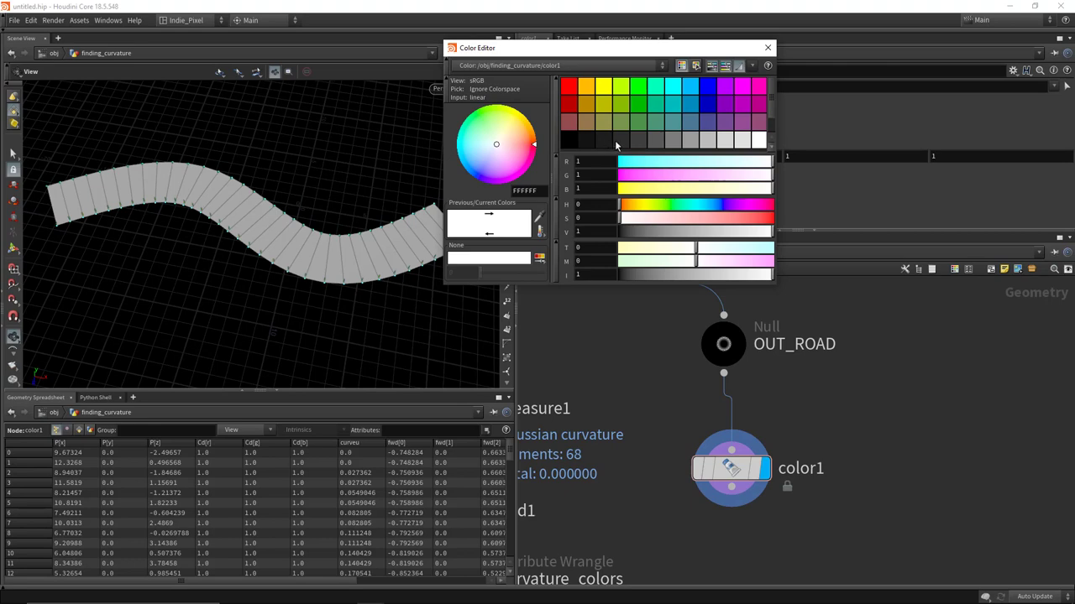
left_click(616, 143)
left_click(765, 49)
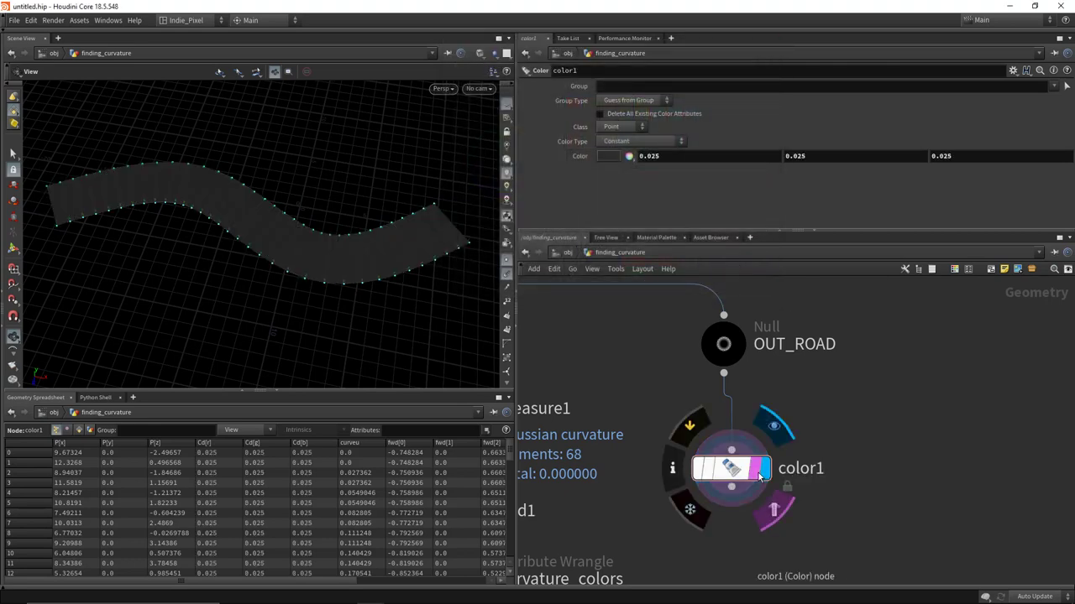
- Display merge2 with color1 as a template and inspect the inside and outside curves along the road
scroll(763, 448, "down", 3)
middle_click_drag(741, 568, 781, 198)
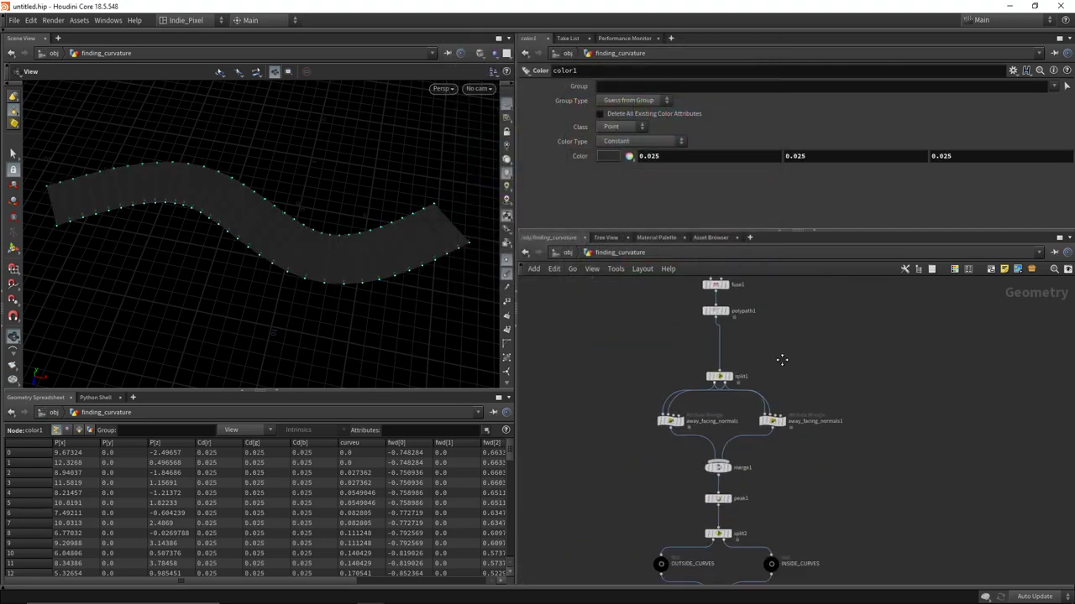
middle_click_drag(775, 571, 735, 473)
scroll(735, 472, "up", 4)
left_click(712, 458)
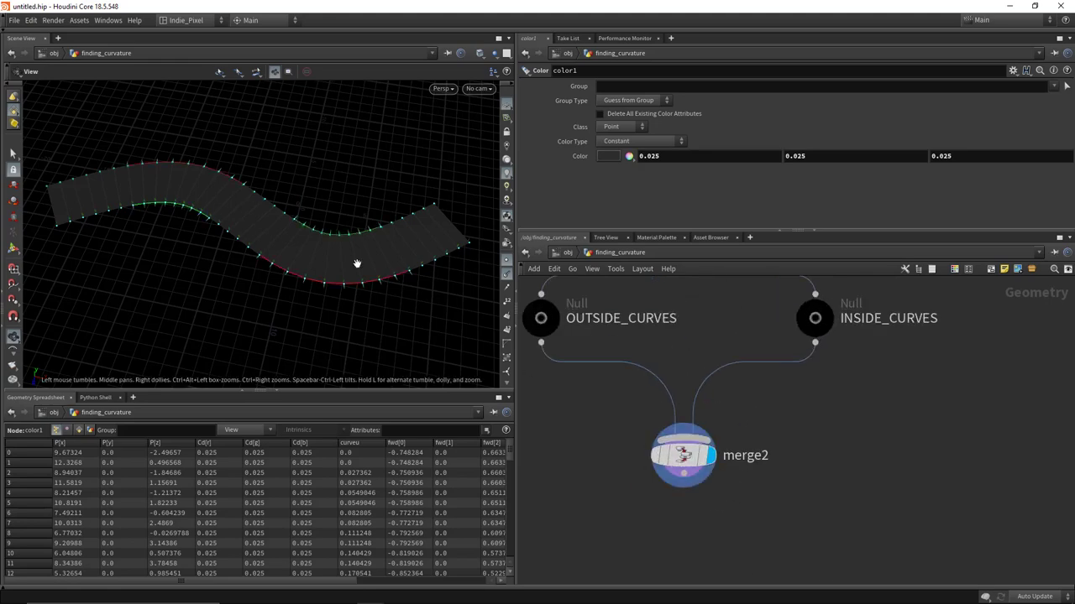
left_click_drag(357, 260, 331, 290)
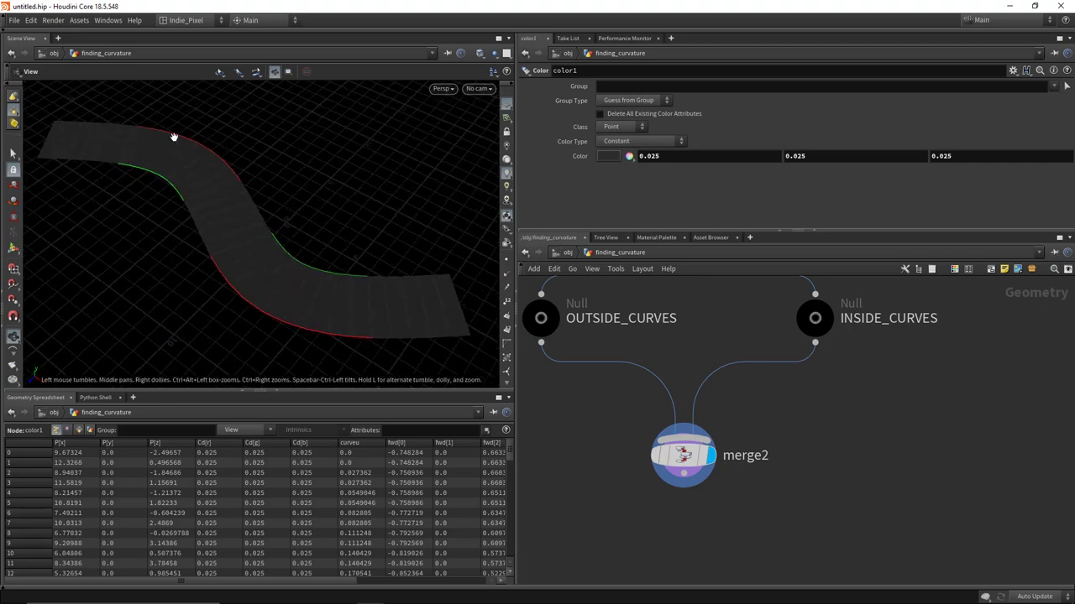
left_click_drag(242, 220, 347, 306)
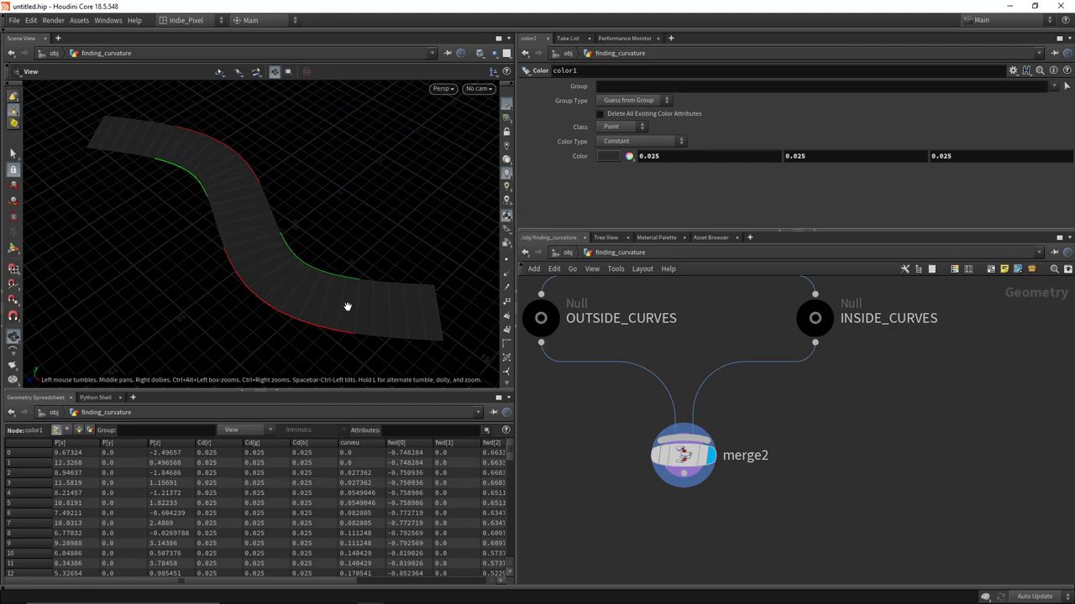